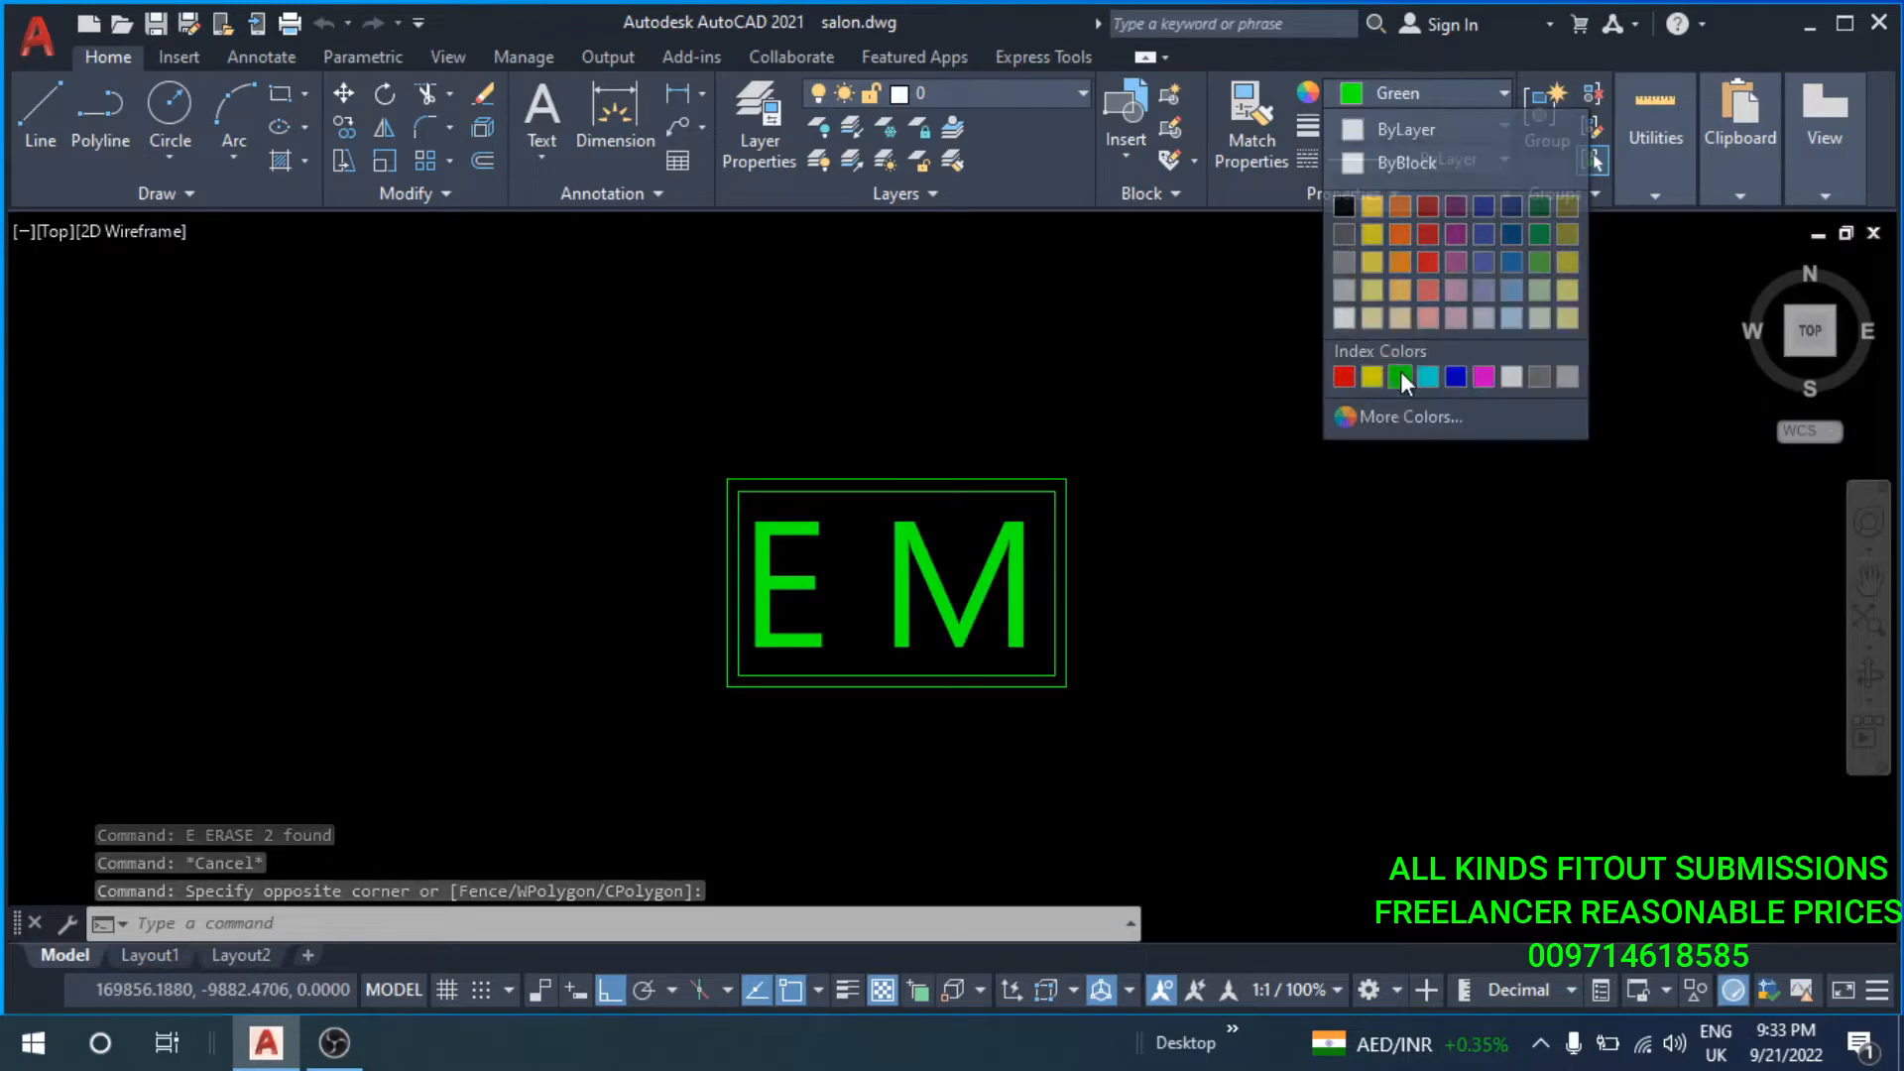
Set the color of the EM text and its two frame rectangles to Green.
{"action": "key", "text": "Escape"}
{"action": "left_click", "coordinate": [1190, 408]}
{"action": "left_click", "coordinate": [722, 693]}
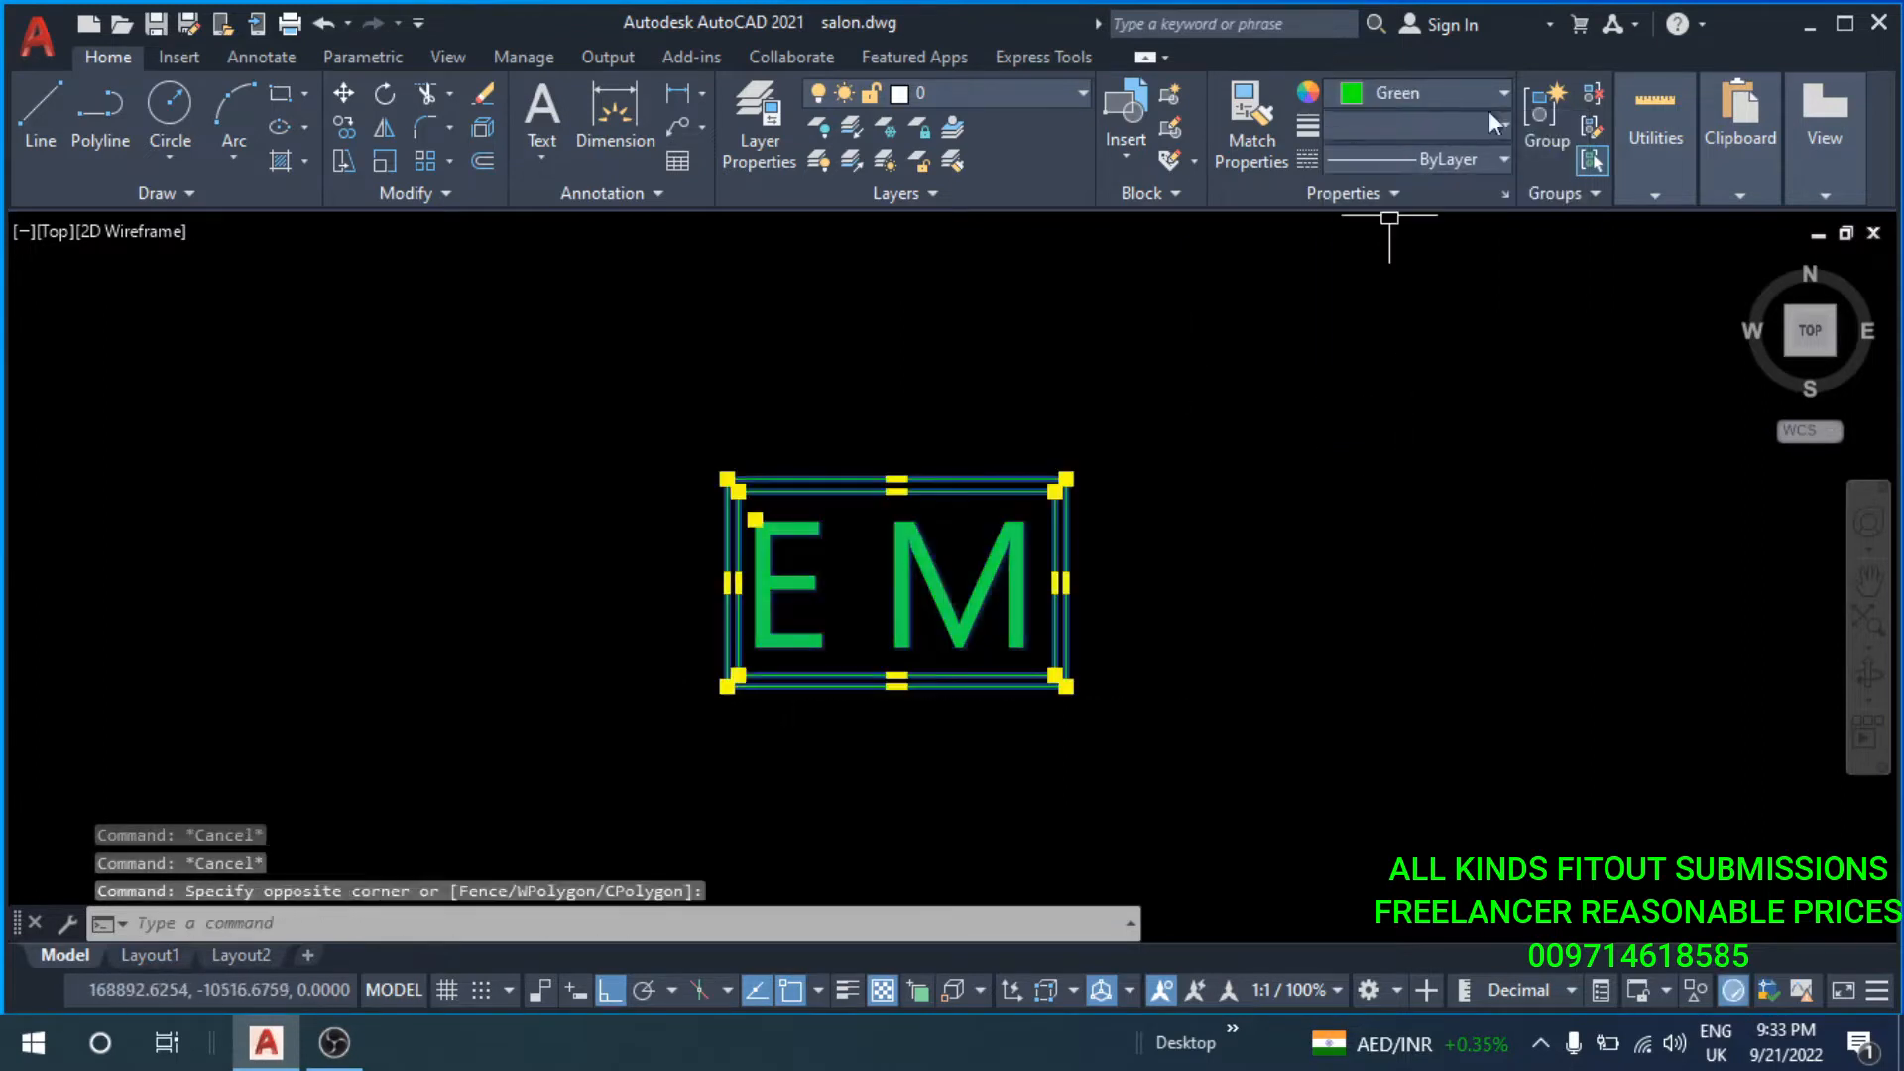
{"action": "left_click", "coordinate": [1490, 96]}
{"action": "left_click", "coordinate": [1402, 375]}
{"action": "key", "text": "Escape"}
{"action": "key", "text": "Escape"}
Copy the complete EM sign, text and both frames, straight down to just below the original.
{"action": "scroll", "coordinate": [1207, 557], "scroll_direction": "down", "scroll_amount": 5}
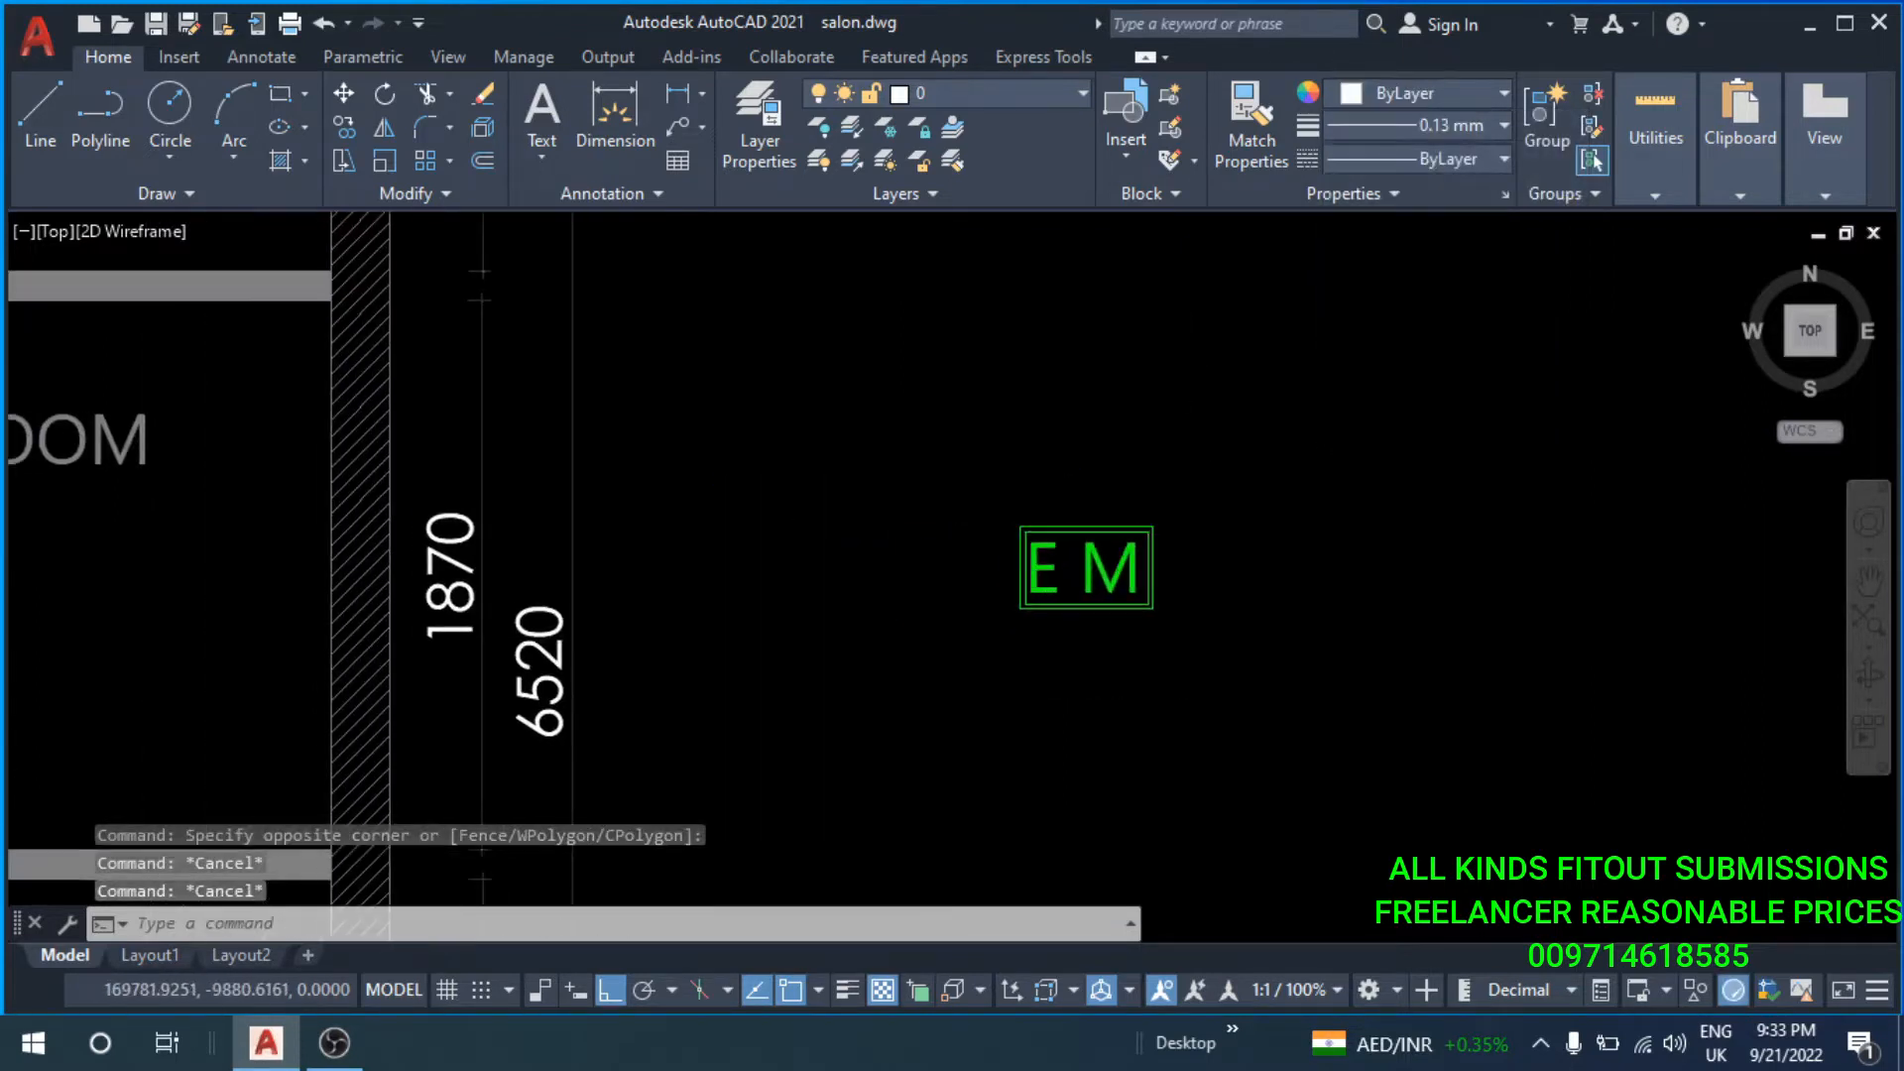
{"action": "left_click", "coordinate": [1254, 489]}
{"action": "left_click", "coordinate": [976, 649]}
{"action": "middle_click_drag", "start_coordinate": [959, 600], "coordinate": [879, 530]}
{"action": "type", "text": "co"}
{"action": "key", "text": "Return"}
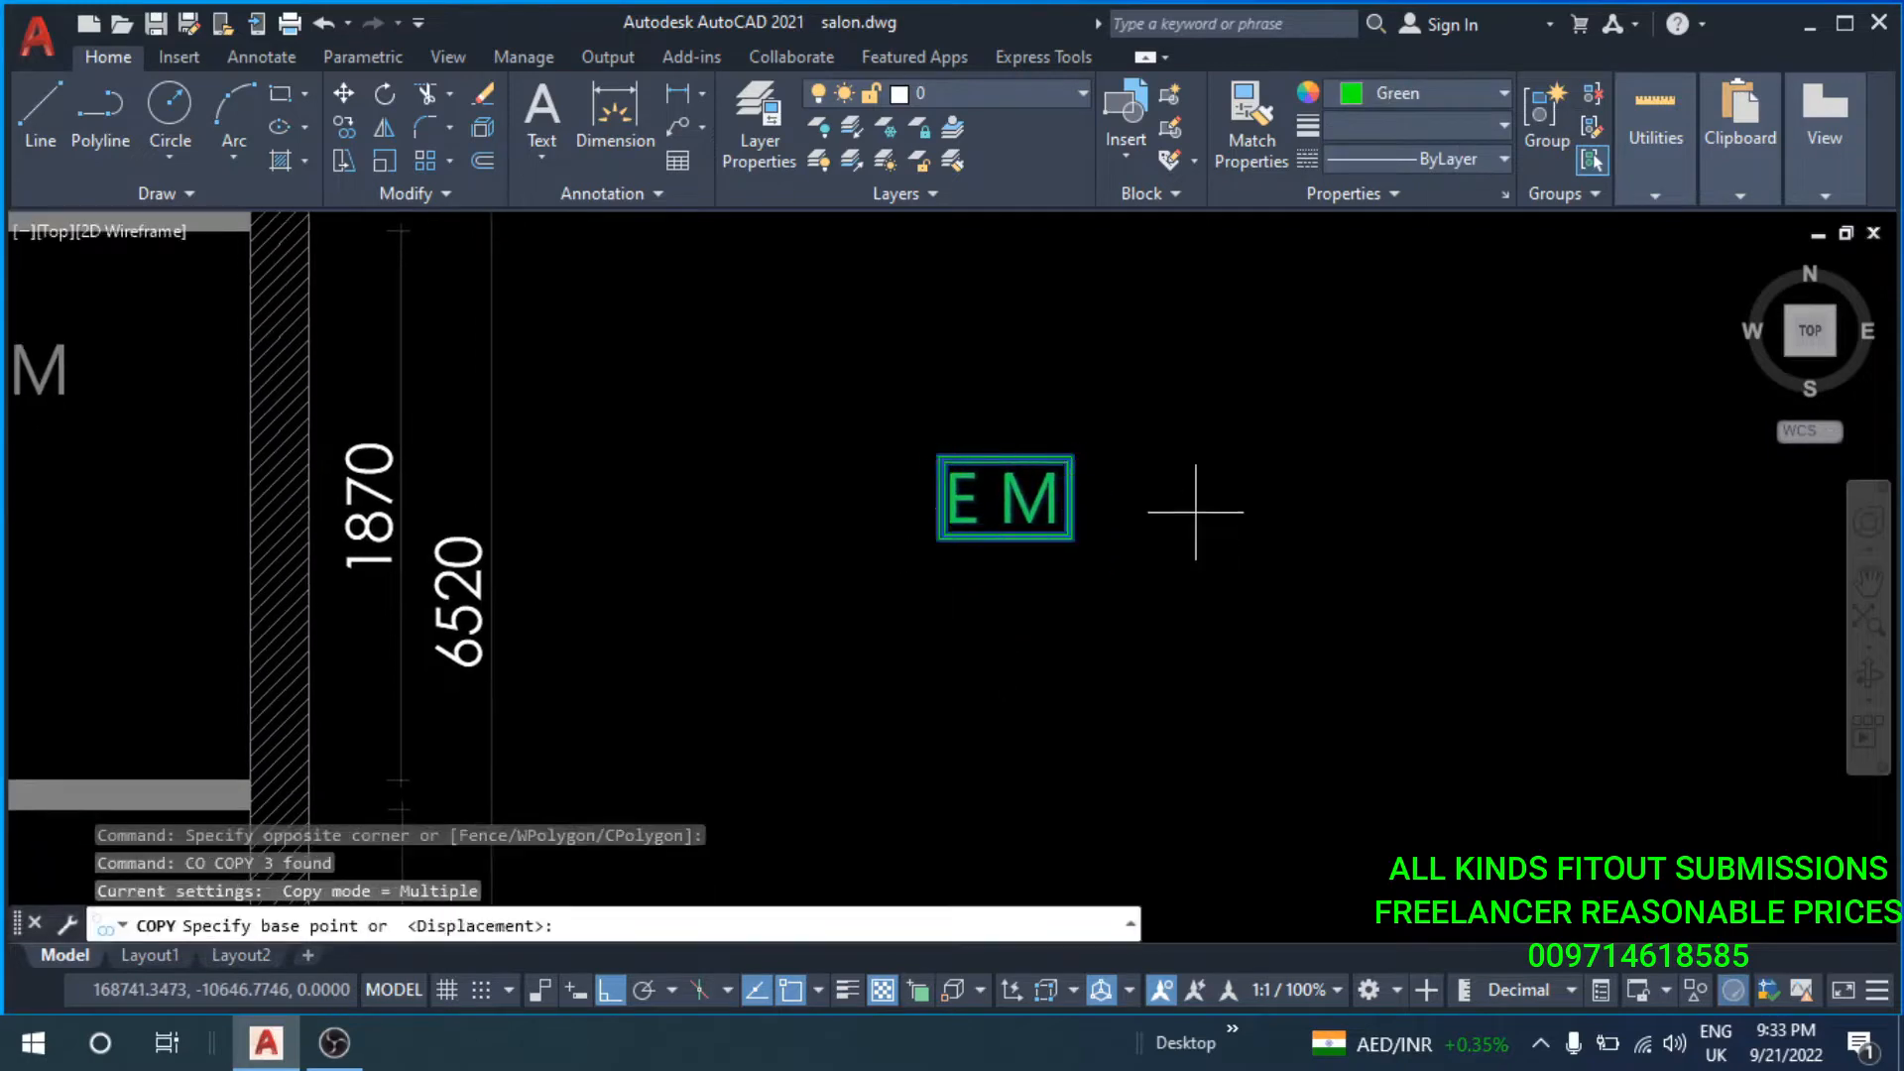
{"action": "left_click", "coordinate": [1211, 500]}
{"action": "left_click", "coordinate": [1195, 615]}
{"action": "key", "text": "Escape"}
{"action": "key", "text": "Escape"}
Move the upper sign's EM text straight down, close to the bottom edge of the inner frame.
{"action": "scroll", "coordinate": [1022, 635], "scroll_direction": "up", "scroll_amount": 2}
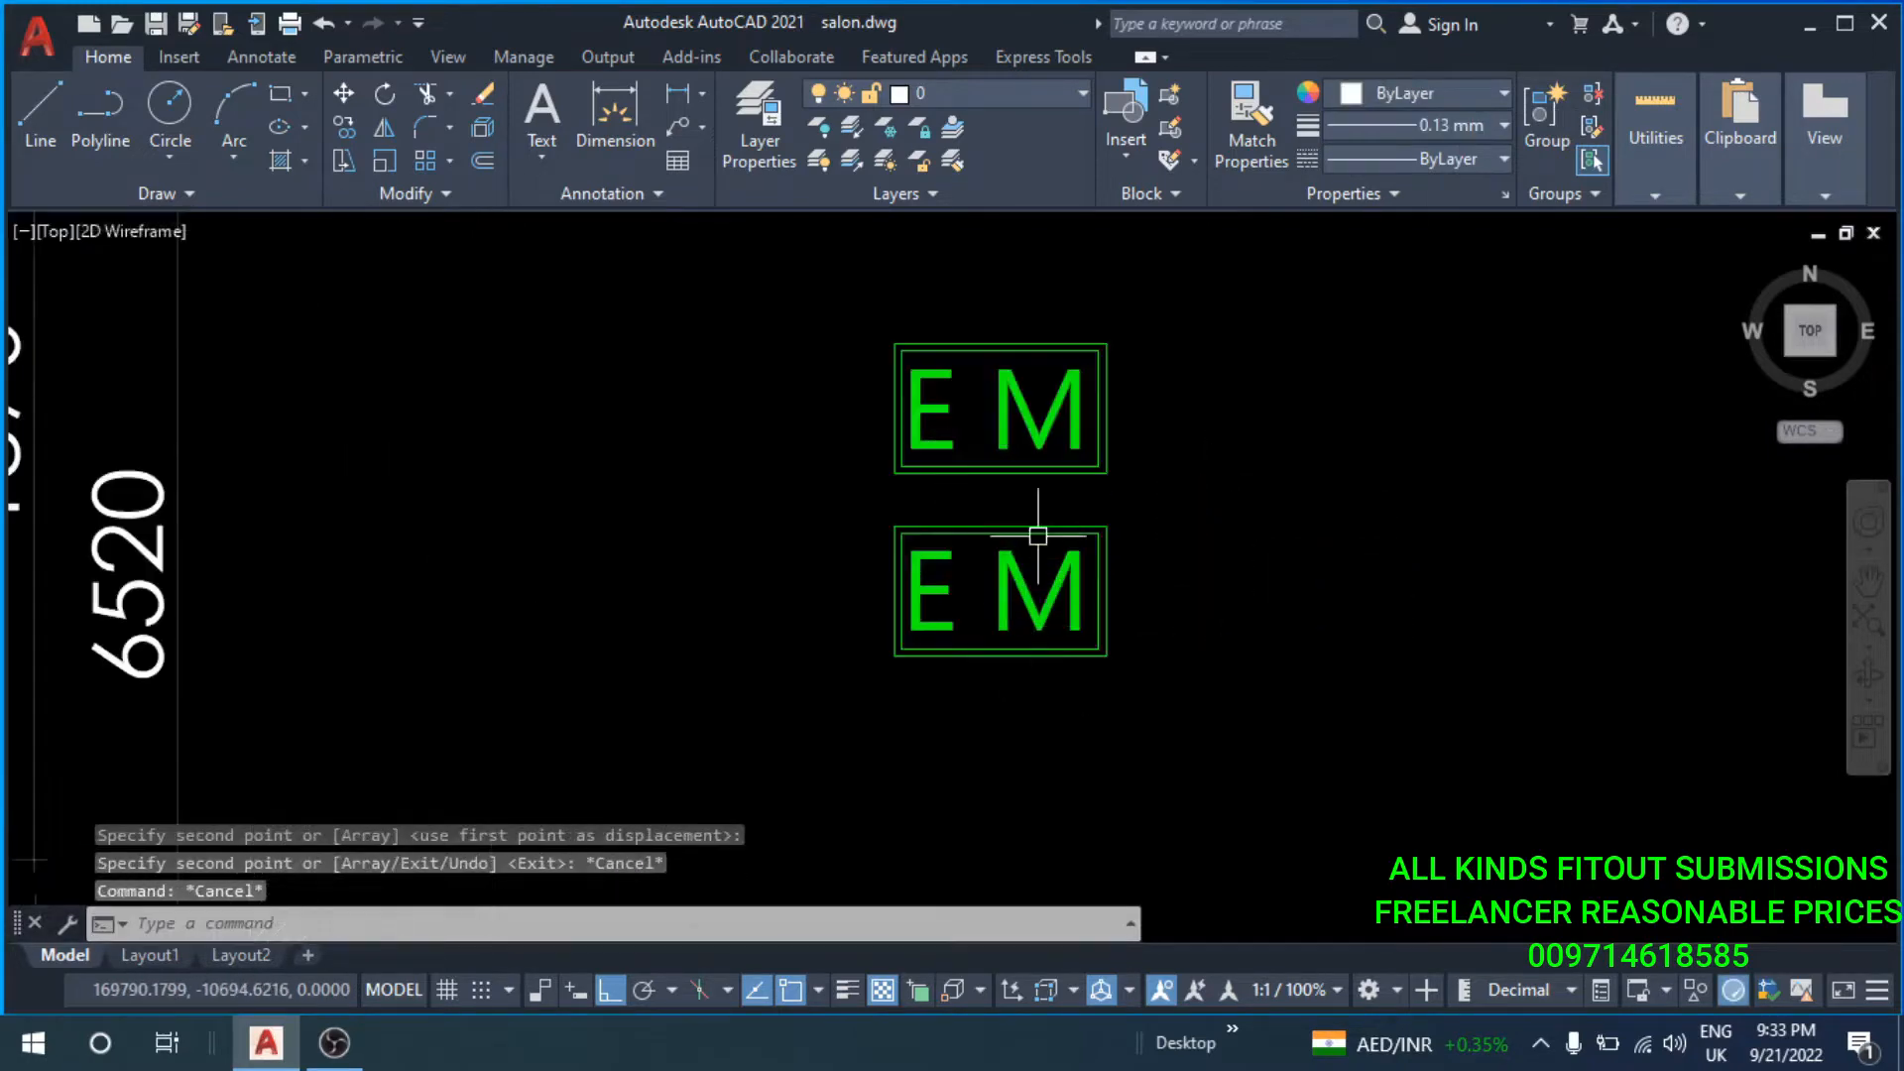
{"action": "middle_click_drag", "start_coordinate": [1029, 418], "coordinate": [1057, 529]}
{"action": "scroll", "coordinate": [1057, 530], "scroll_direction": "up", "scroll_amount": 2}
{"action": "type", "text": "m"}
{"action": "scroll", "coordinate": [1193, 515], "scroll_direction": "up", "scroll_amount": 4}
{"action": "key", "text": "Return"}
{"action": "left_click", "coordinate": [1278, 441]}
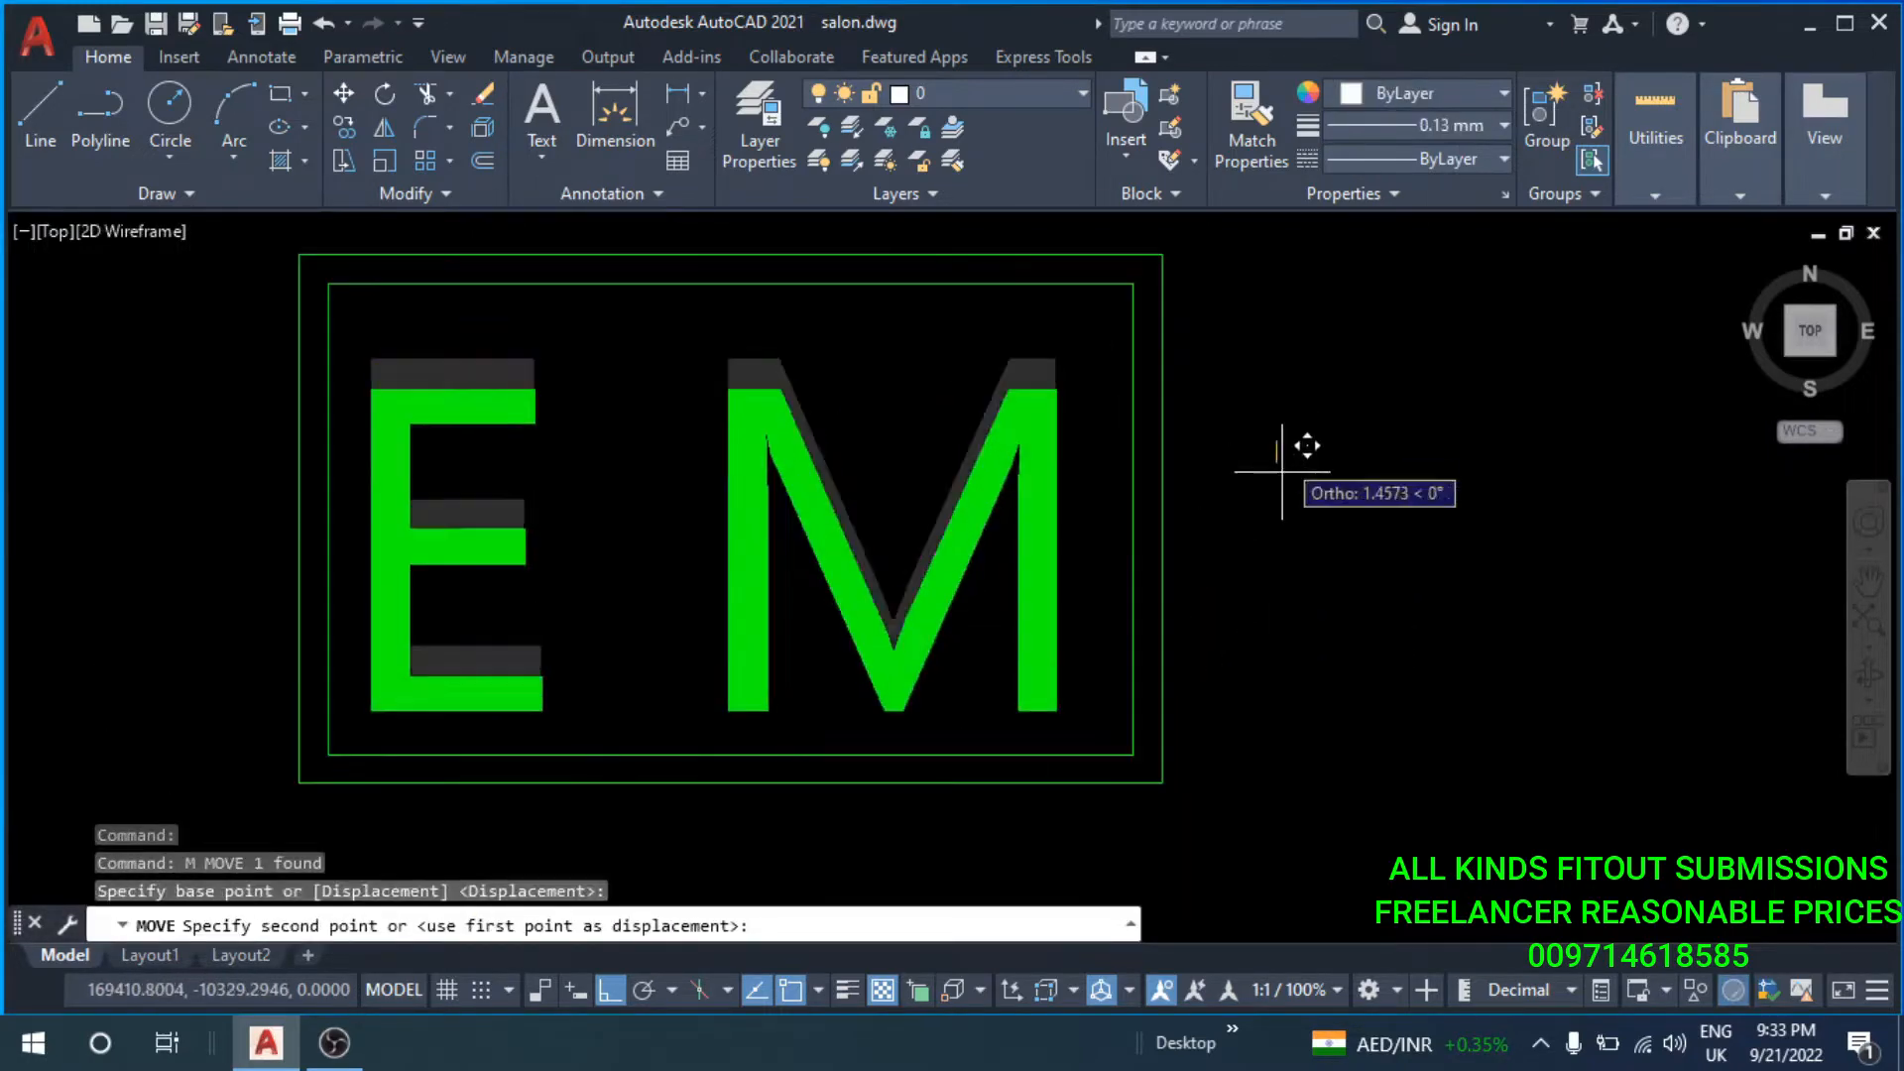
{"action": "key", "text": "Escape"}
{"action": "middle_click_drag", "start_coordinate": [986, 471], "coordinate": [1050, 532]}
{"action": "left_click", "coordinate": [879, 540]}
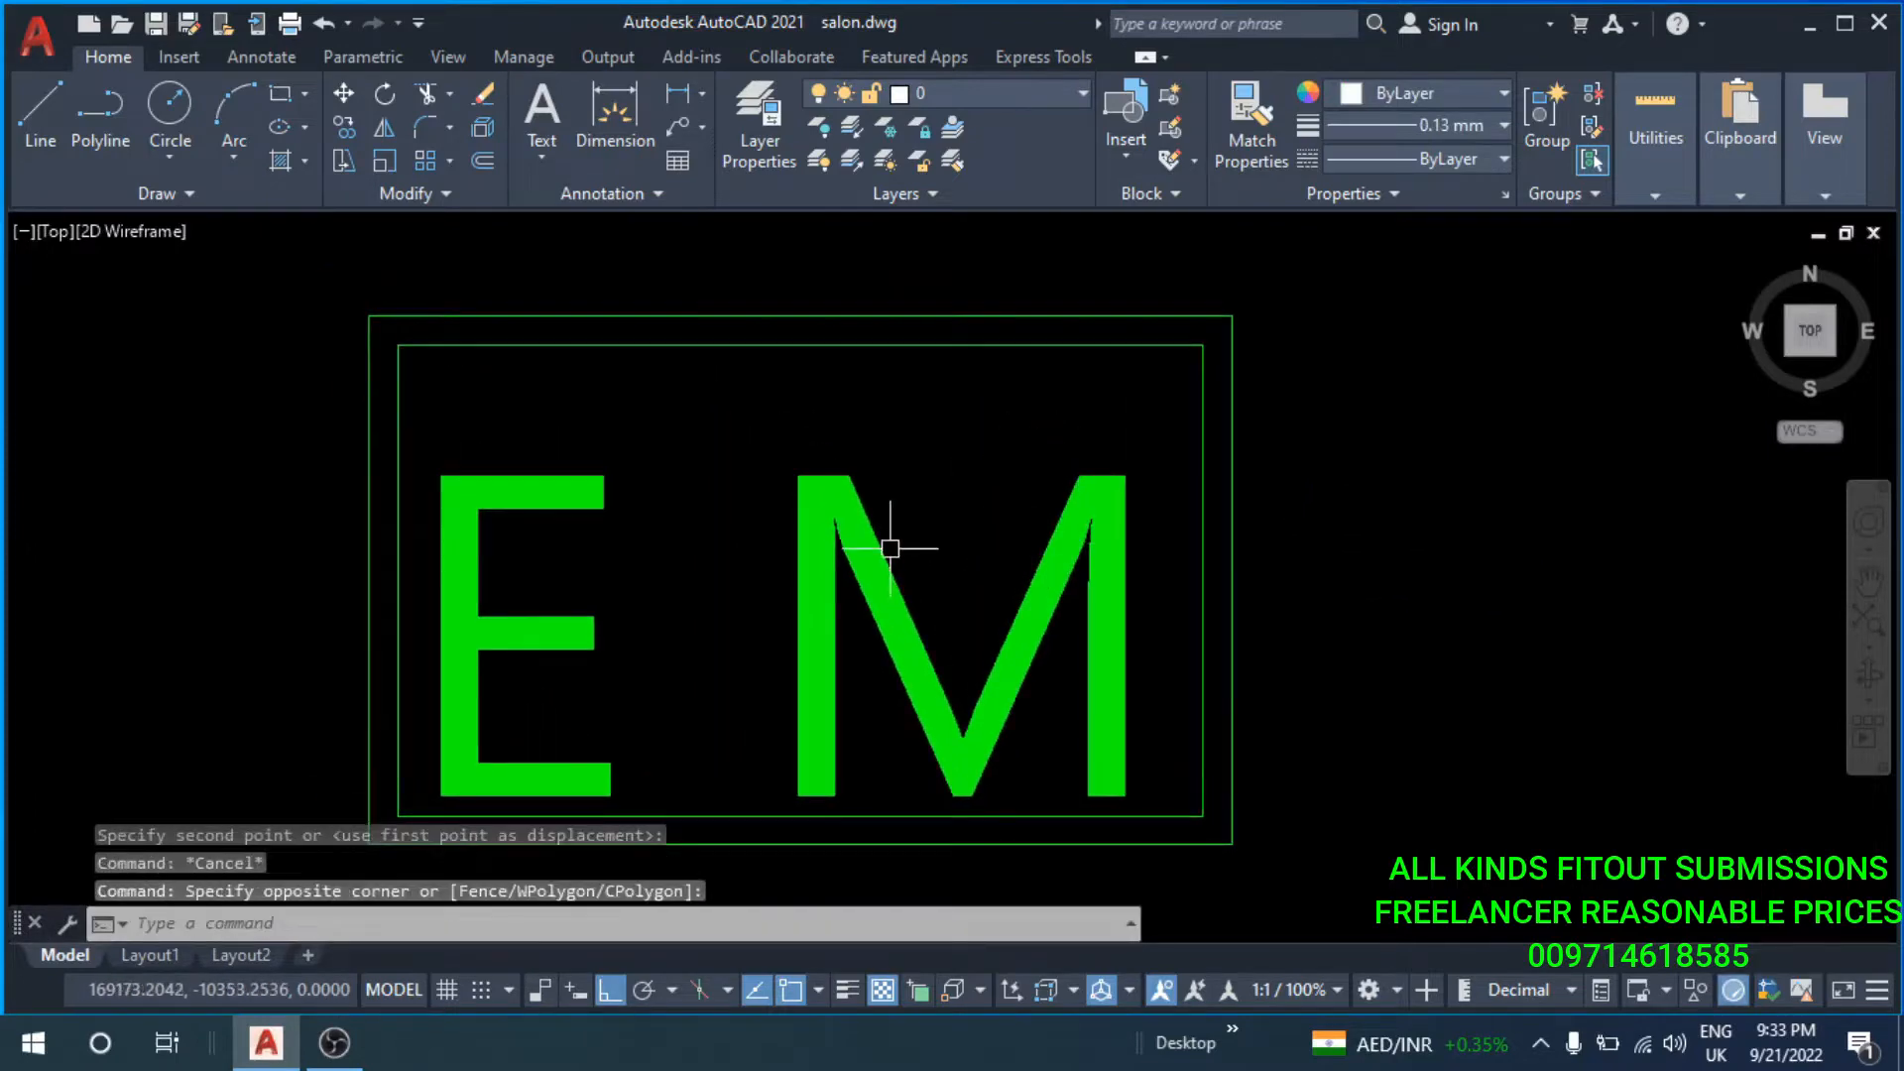
{"action": "left_click", "coordinate": [823, 580]}
{"action": "middle_click_drag", "start_coordinate": [823, 580], "coordinate": [872, 436]}
{"action": "left_click", "coordinate": [872, 436]}
{"action": "left_click", "coordinate": [1022, 533]}
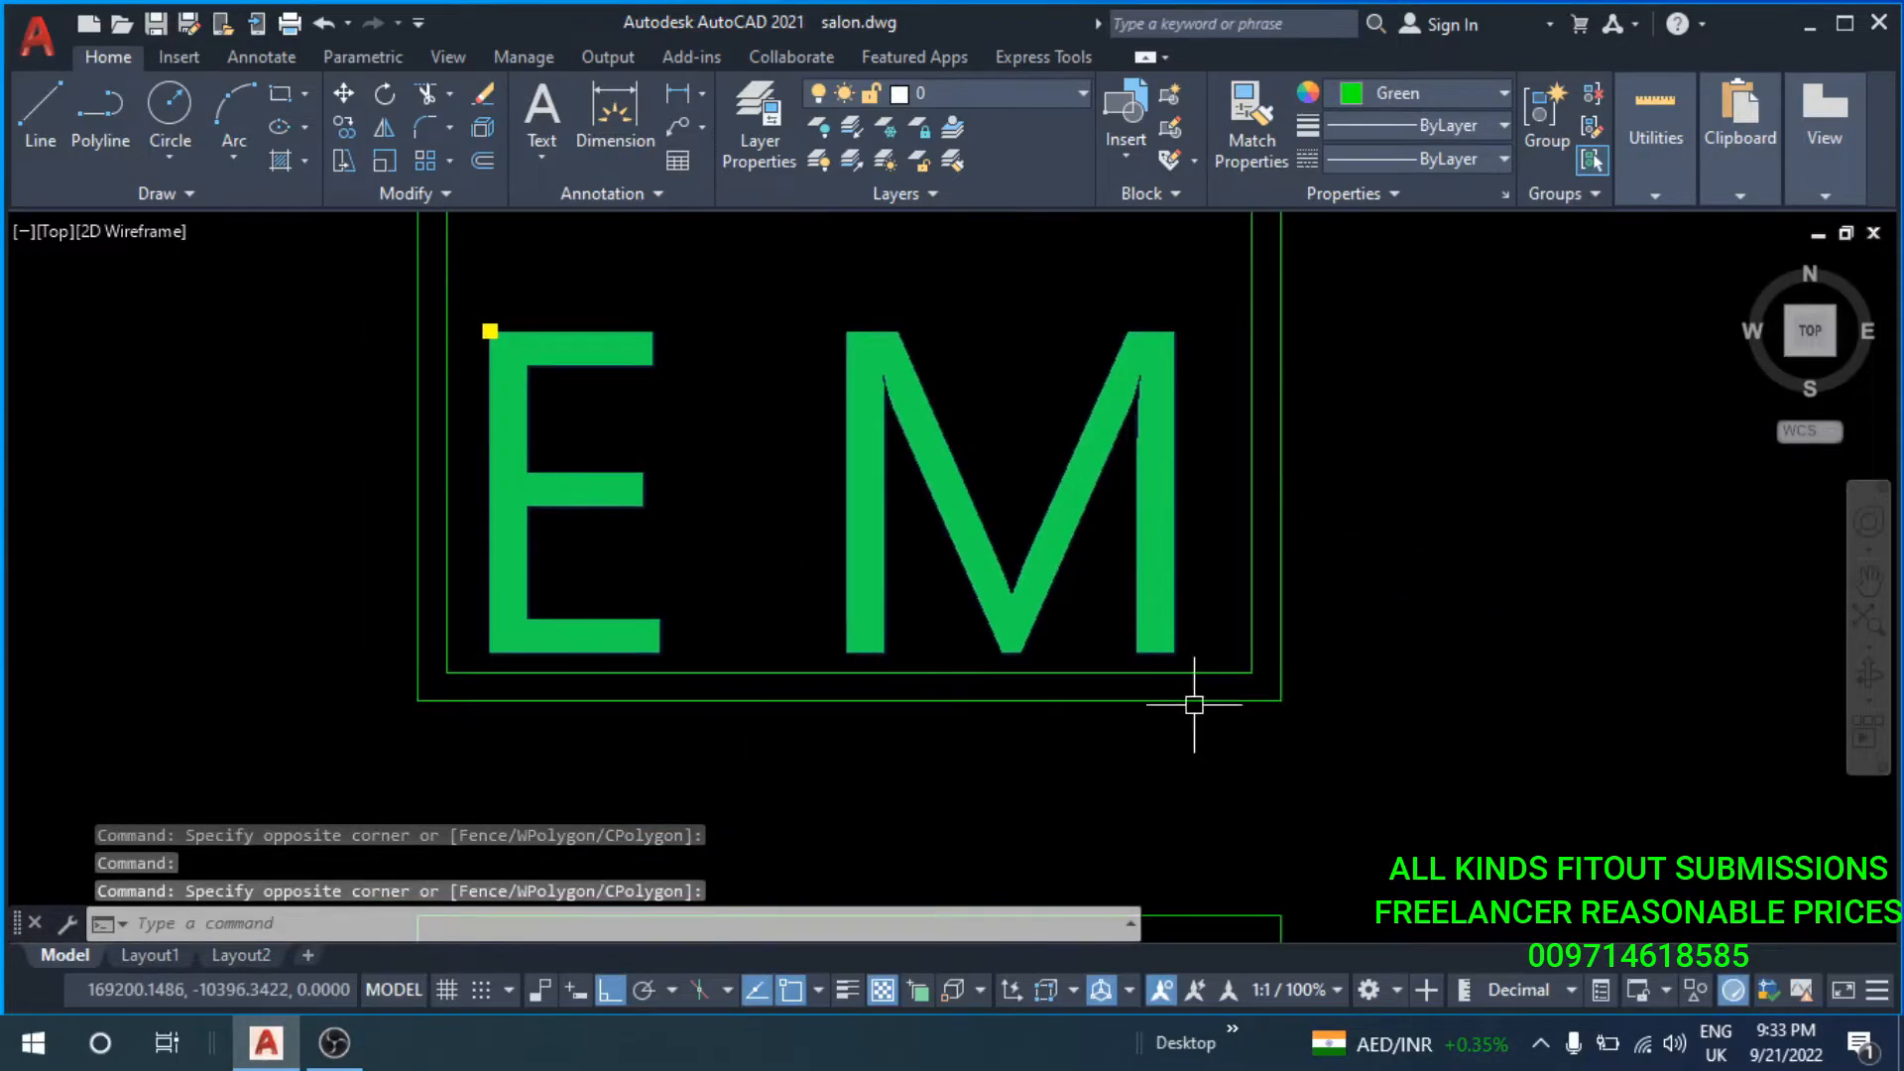
{"action": "type", "text": "m"}
{"action": "key", "text": "Return"}
{"action": "scroll", "coordinate": [1388, 556], "scroll_direction": "down", "scroll_amount": 2}
{"action": "key", "text": "Escape"}
{"action": "key", "text": "Escape"}
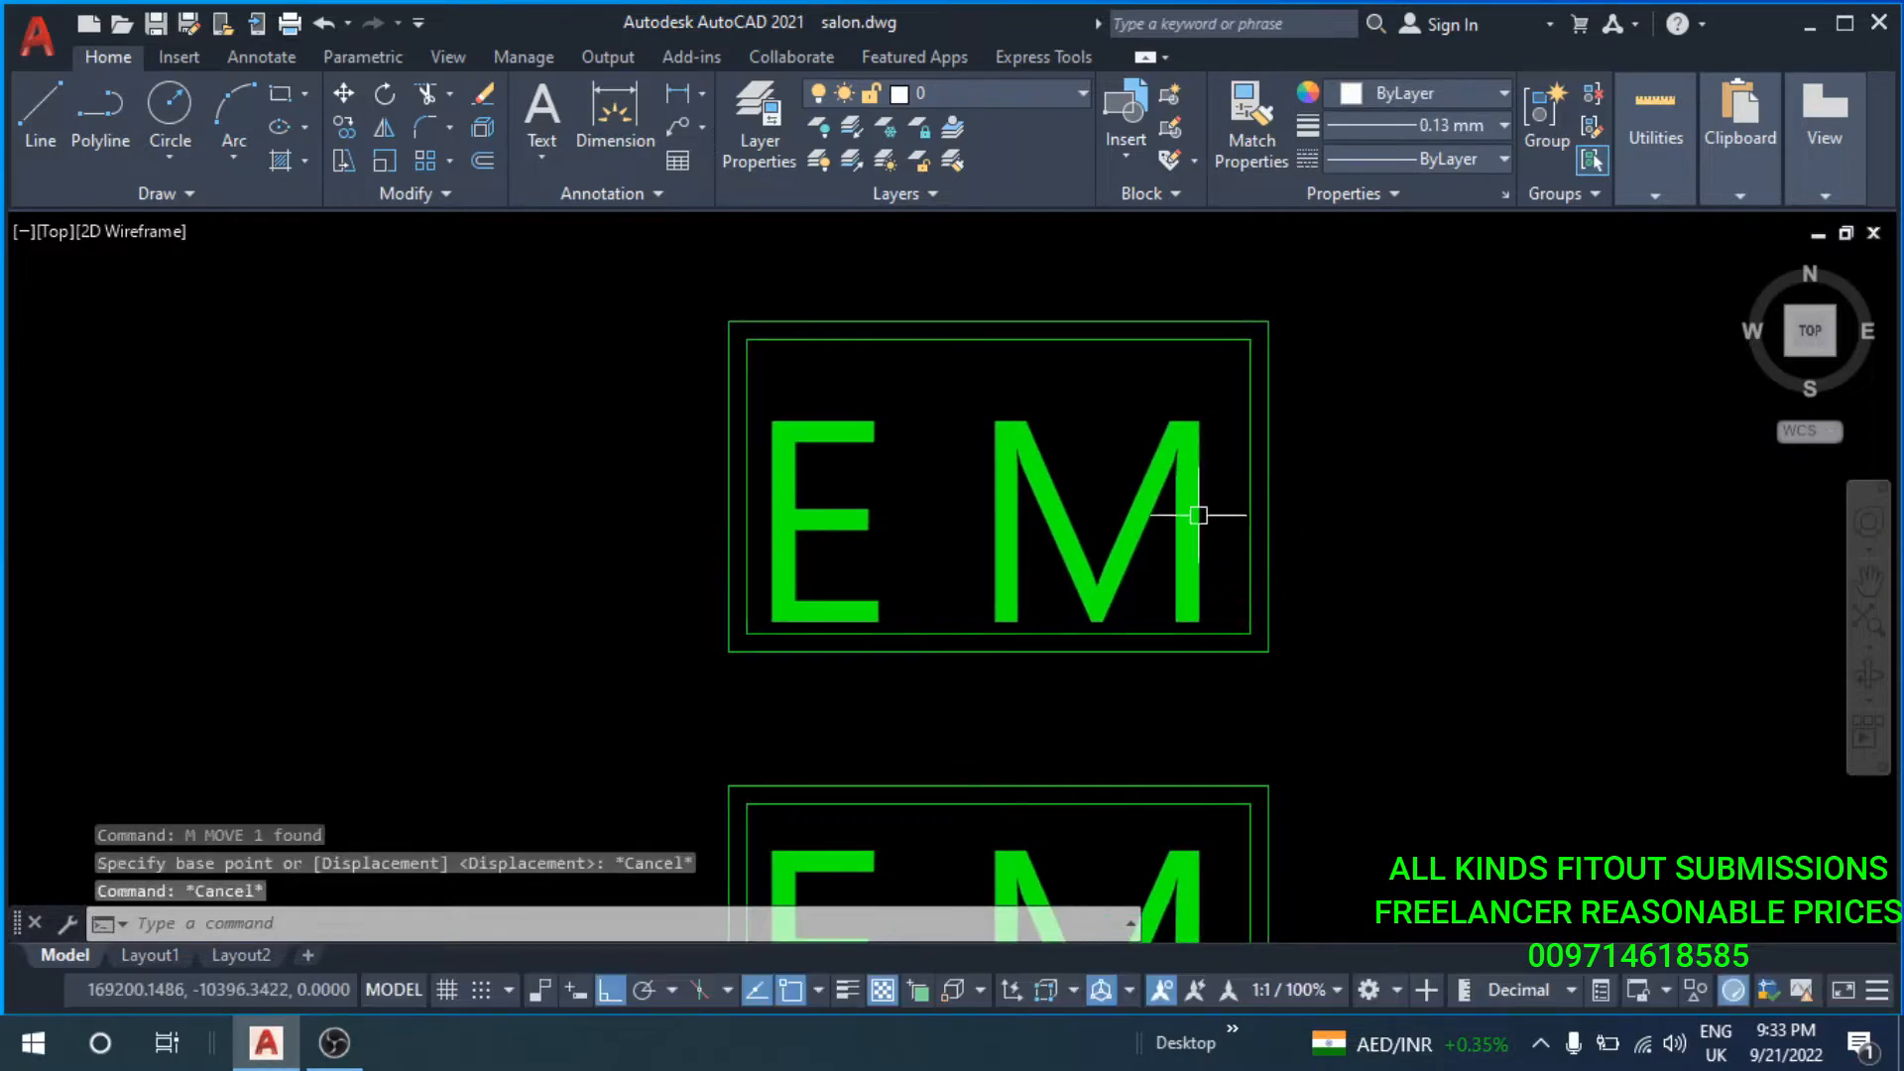
Move the upper sign's EM text slightly to the right so it sits centred between the frame's sides.
{"action": "type", "text": "m"}
{"action": "key", "text": "Return"}
{"action": "left_click", "coordinate": [1366, 595]}
{"action": "left_click", "coordinate": [1381, 596]}
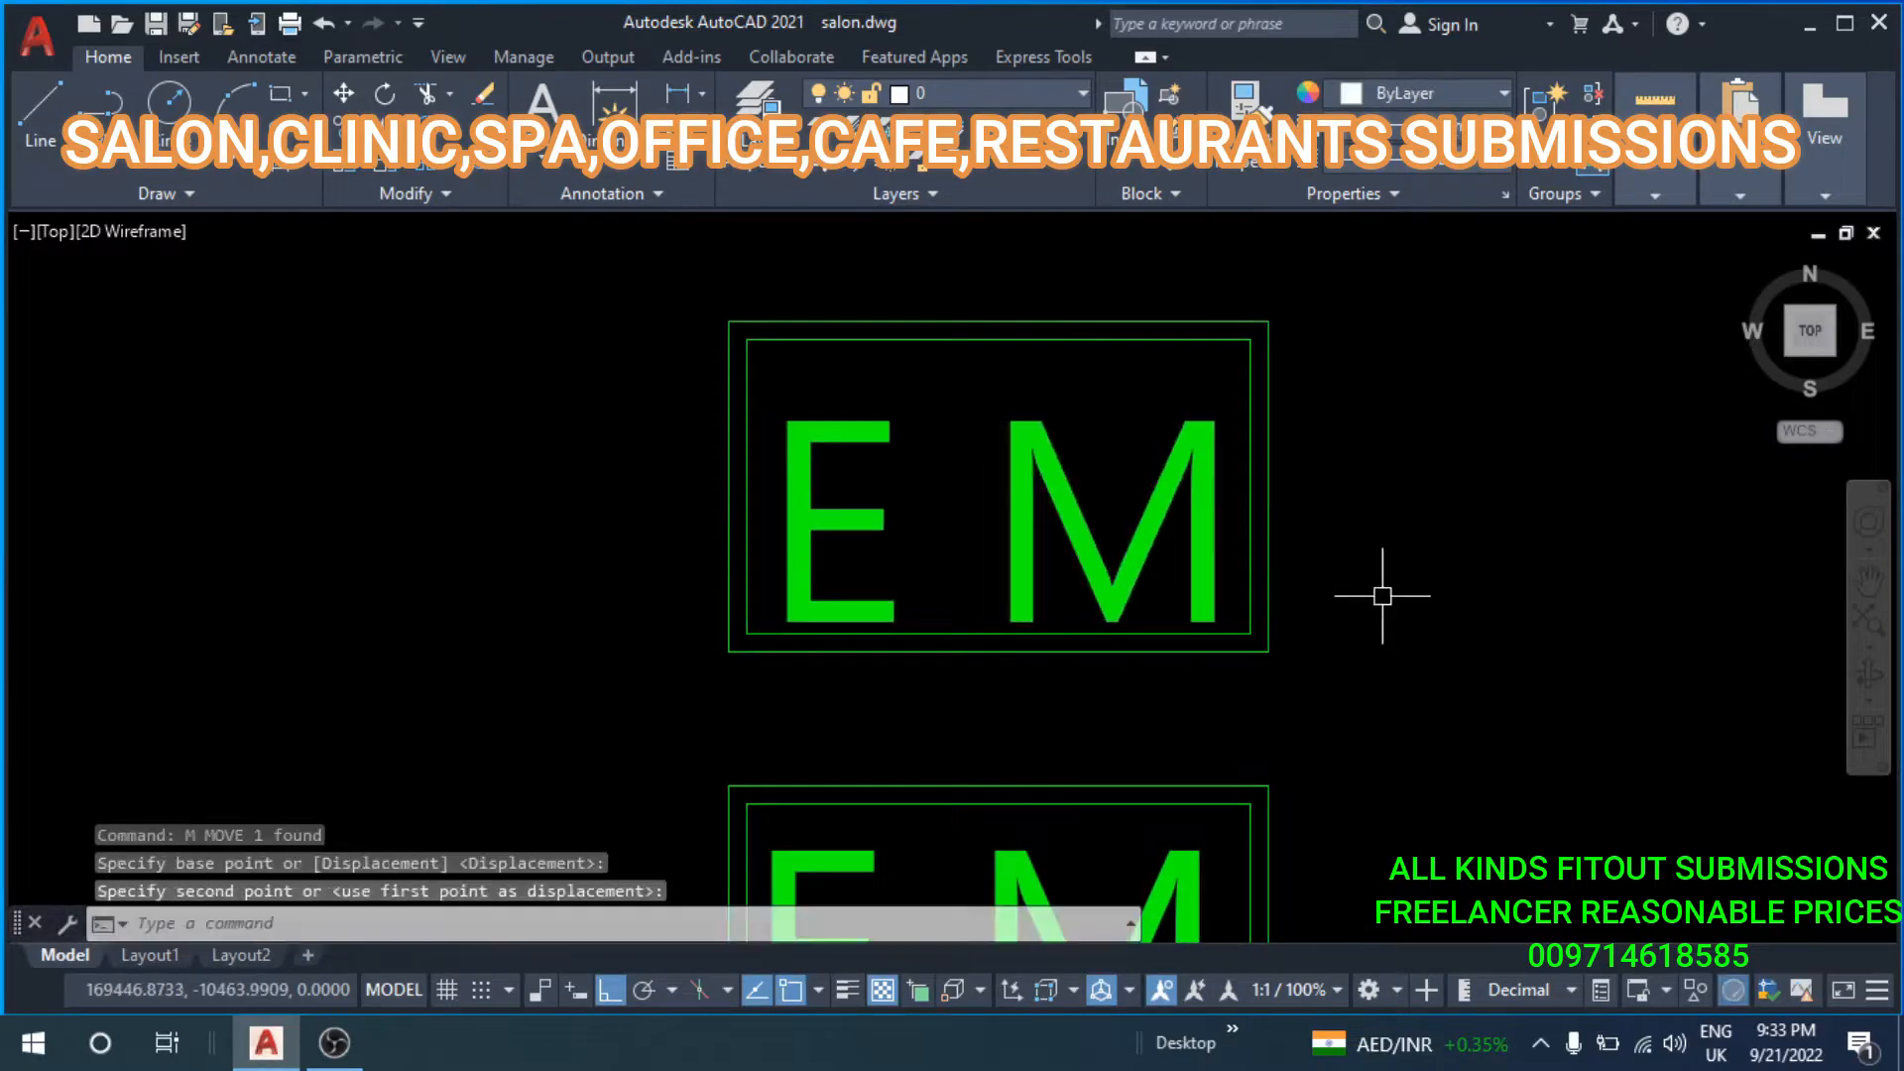
{"action": "key", "text": "Escape"}
{"action": "key", "text": "Escape"}
Stretch the top edges of the upper sign's two frames down about 55 units, close above the EM text.
{"action": "middle_click_drag", "start_coordinate": [1136, 526], "coordinate": [1091, 589]}
{"action": "type", "text": "s"}
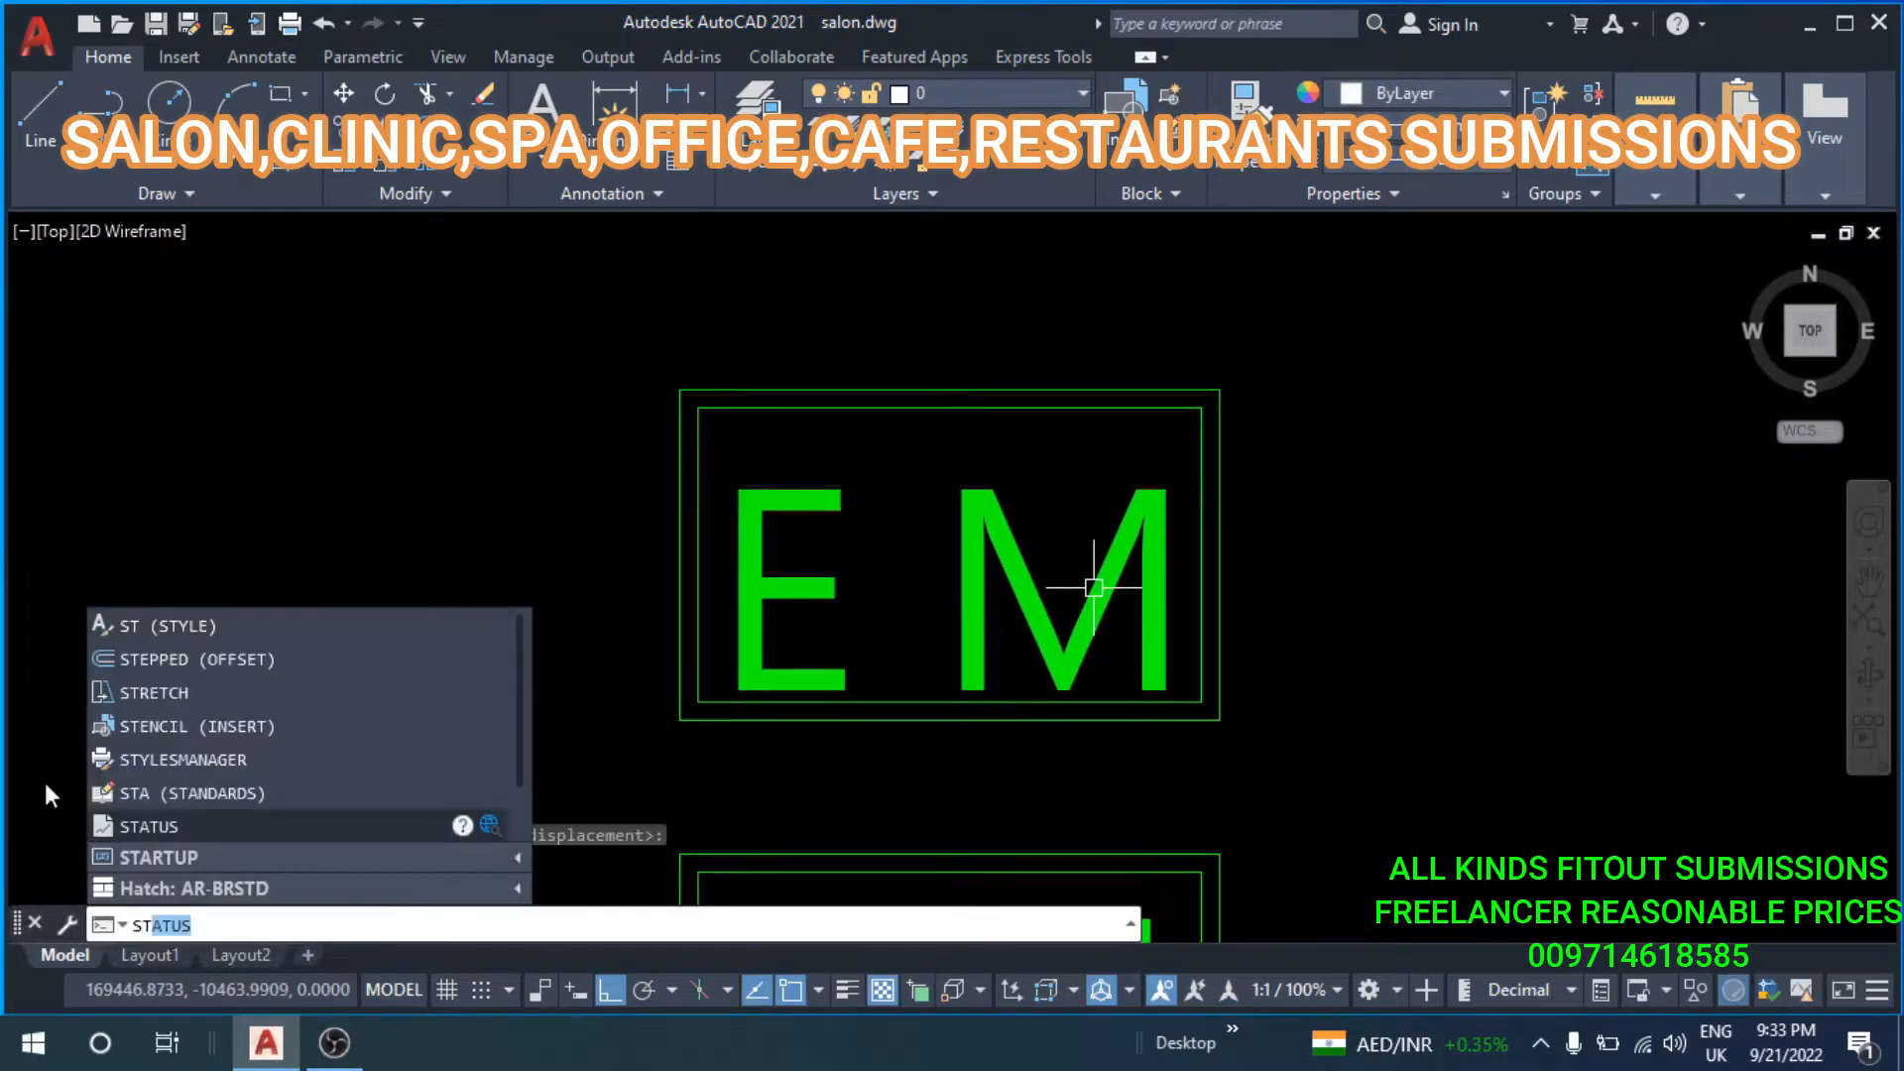
{"action": "left_click", "coordinate": [148, 692]}
{"action": "left_click", "coordinate": [1082, 373]}
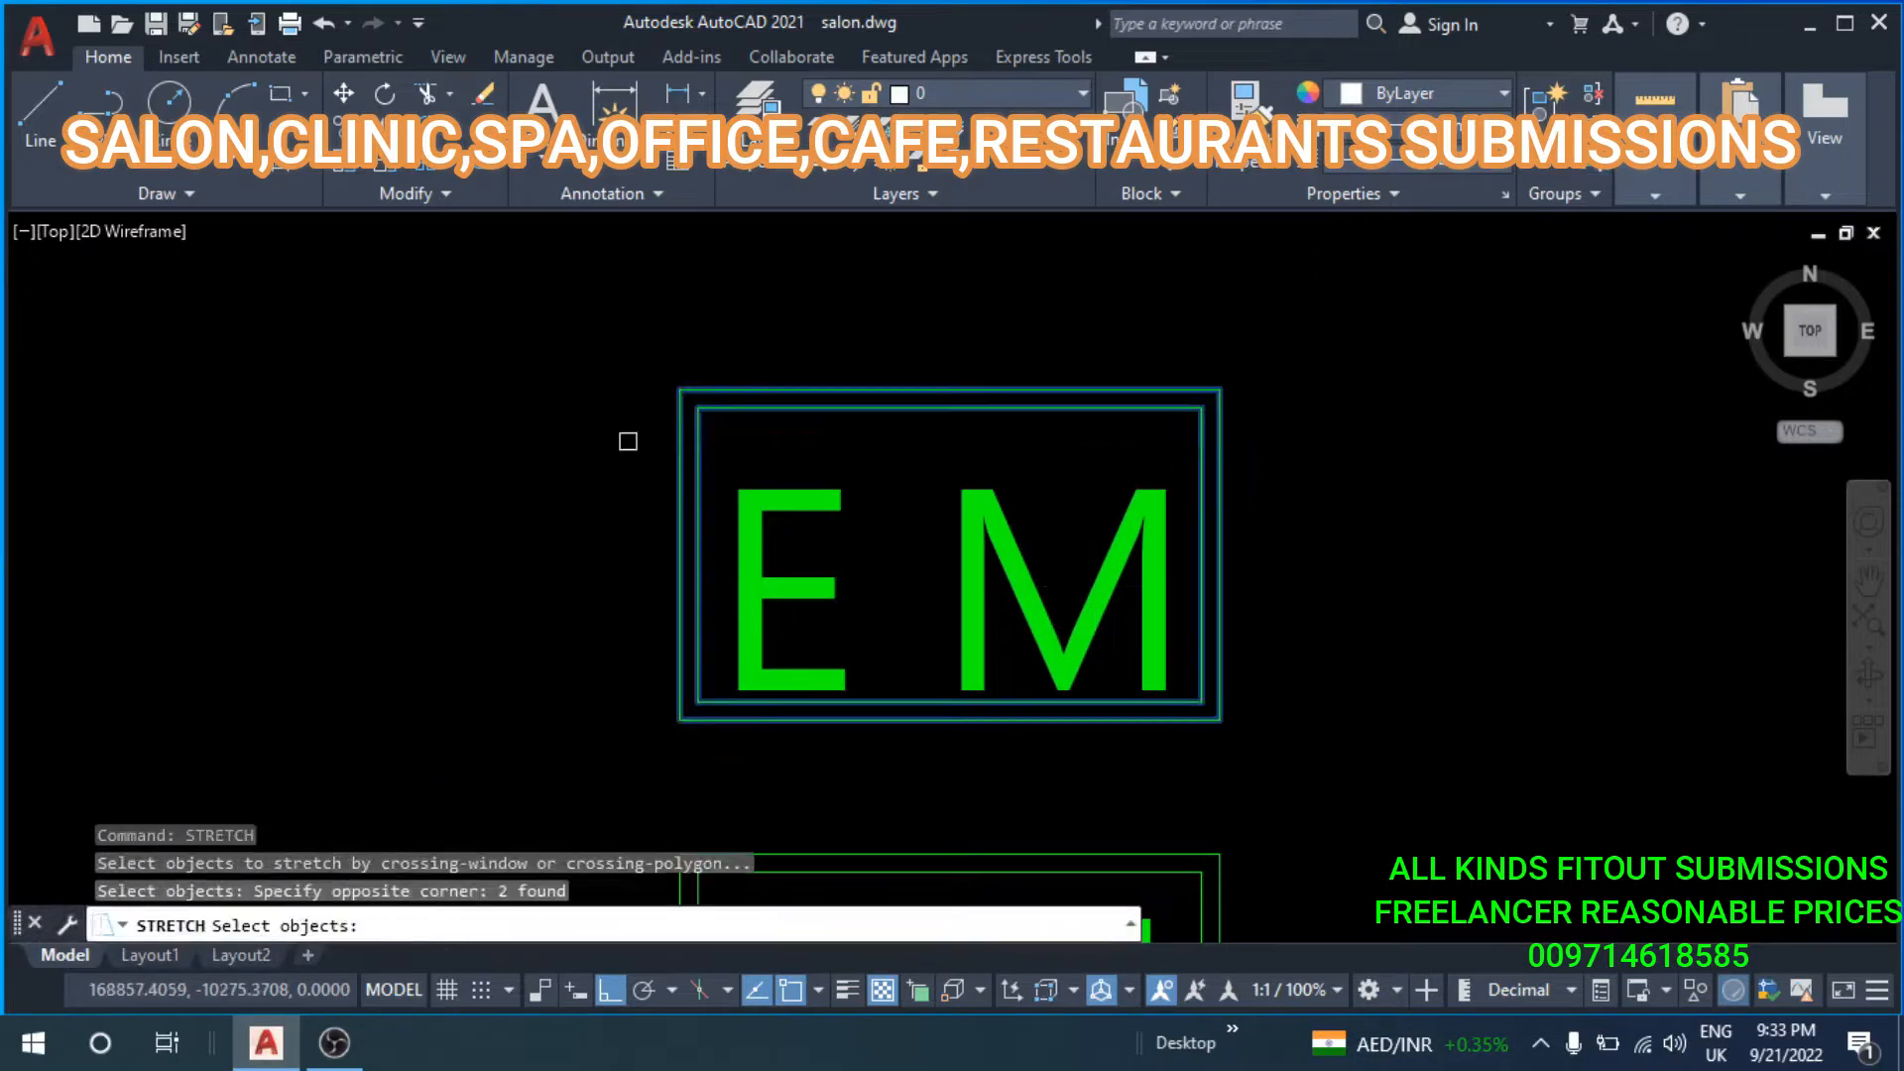
{"action": "key", "text": "Return"}
{"action": "left_click", "coordinate": [1433, 395]}
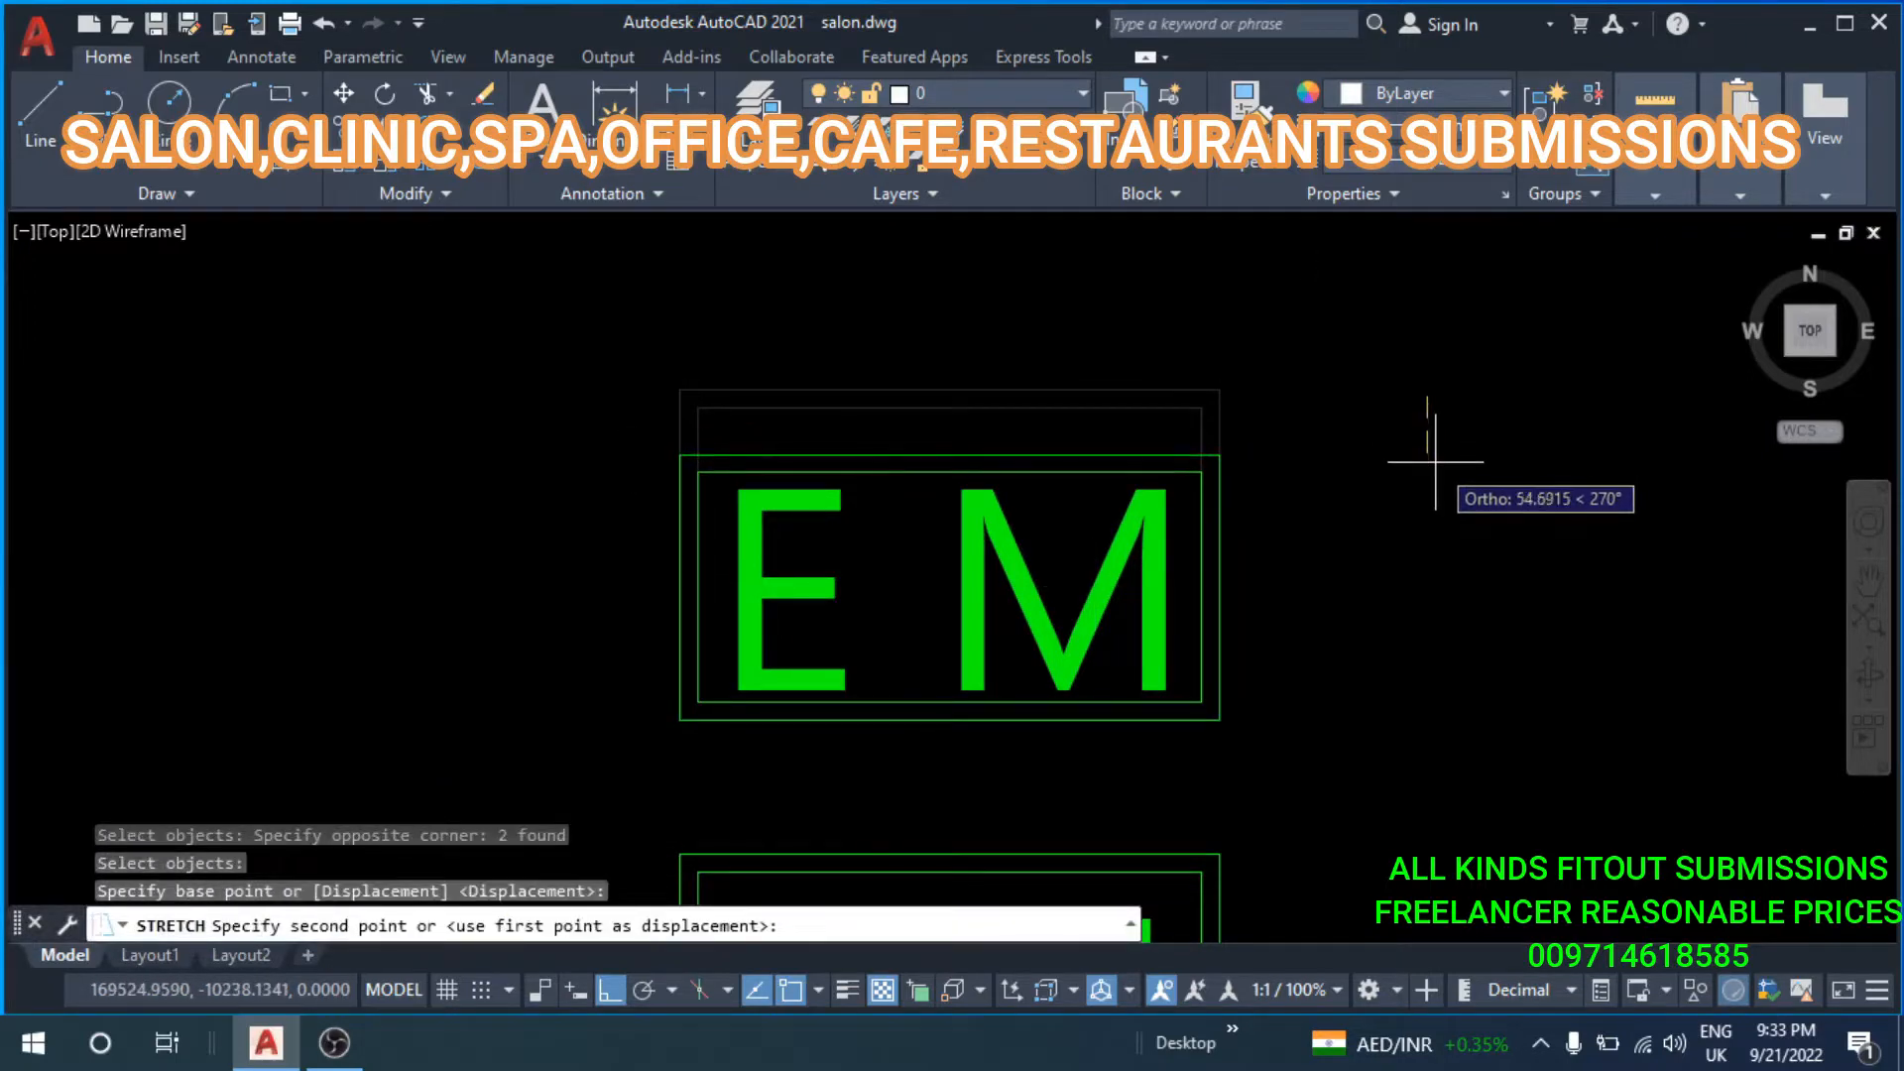
{"action": "left_click", "coordinate": [1433, 466]}
{"action": "key", "text": "Escape"}
{"action": "key", "text": "Escape"}
Convert the upper sign's EM text and both frames into a block named EM.
{"action": "left_click", "coordinate": [1358, 395]}
{"action": "left_click", "coordinate": [599, 764]}
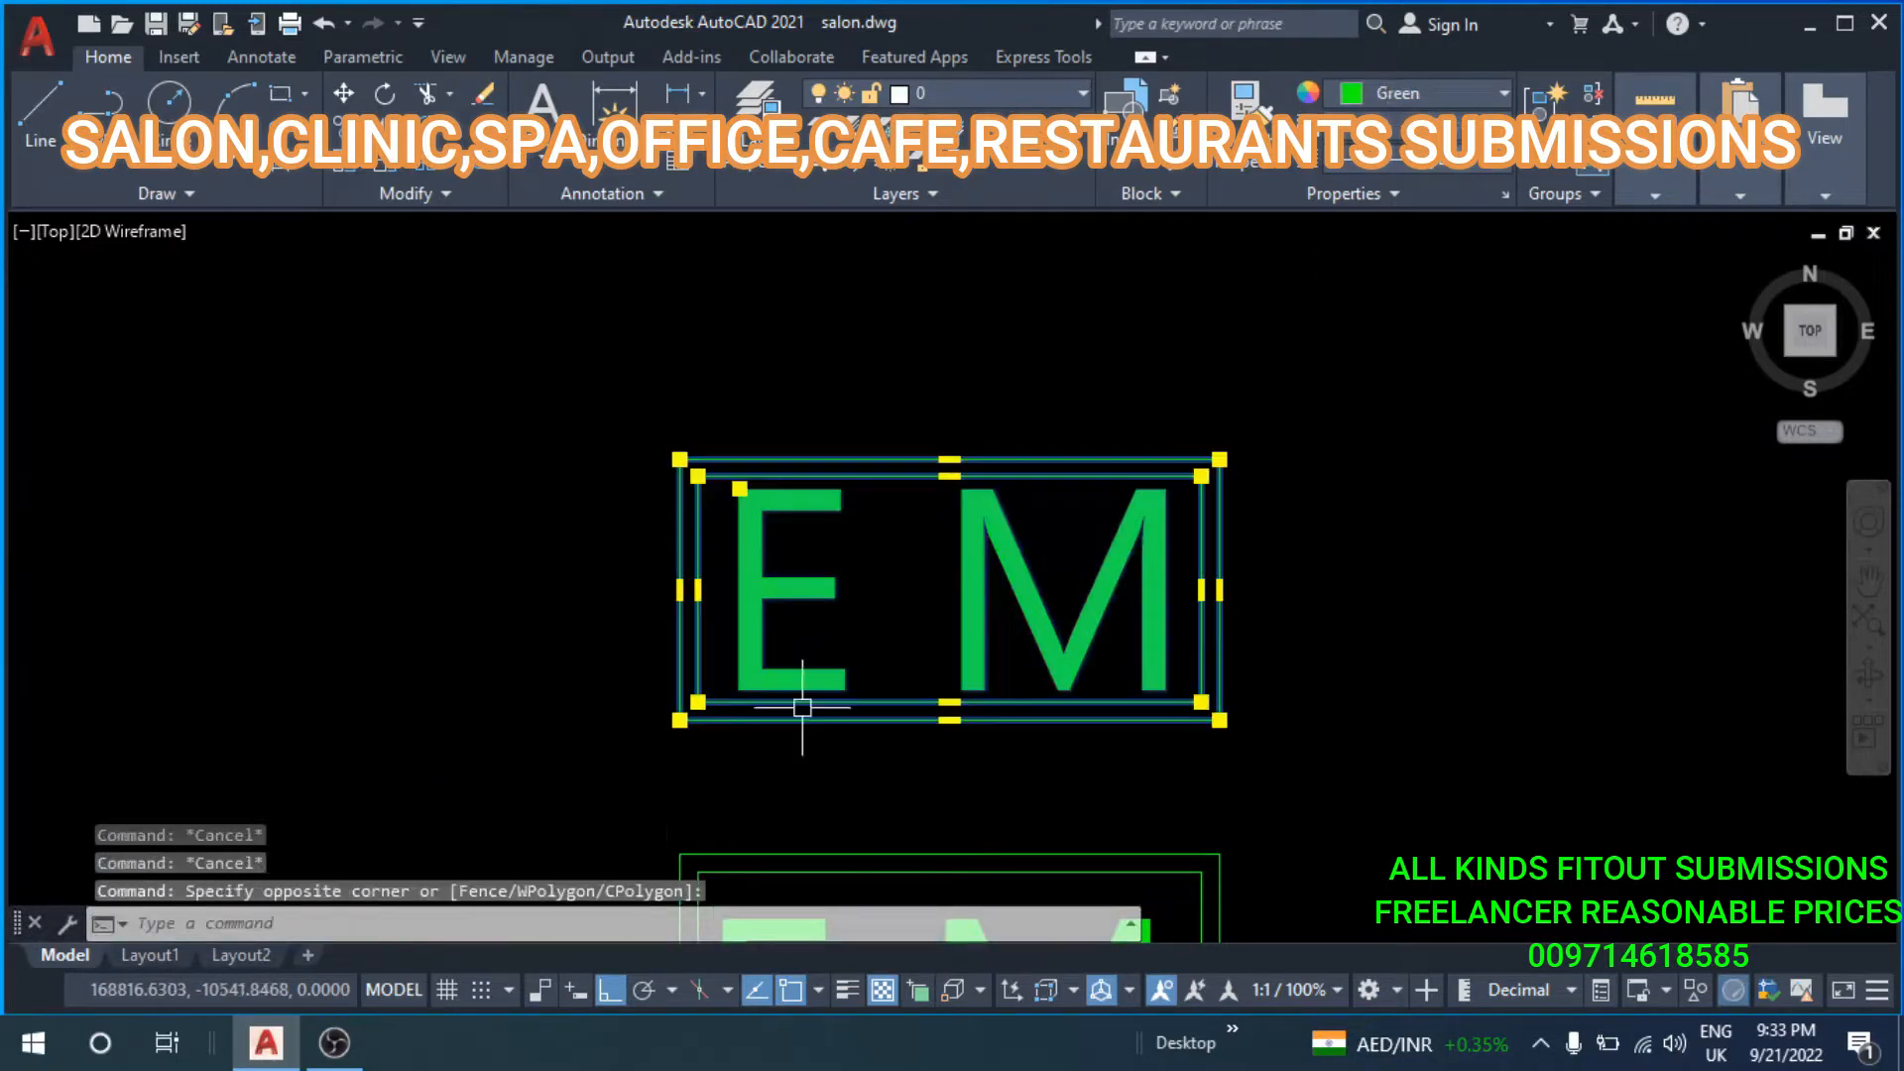
{"action": "middle_click_drag", "start_coordinate": [908, 738], "coordinate": [914, 579]}
{"action": "type", "text": "b"}
{"action": "key", "text": "Return"}
{"action": "type", "text": "EM"}
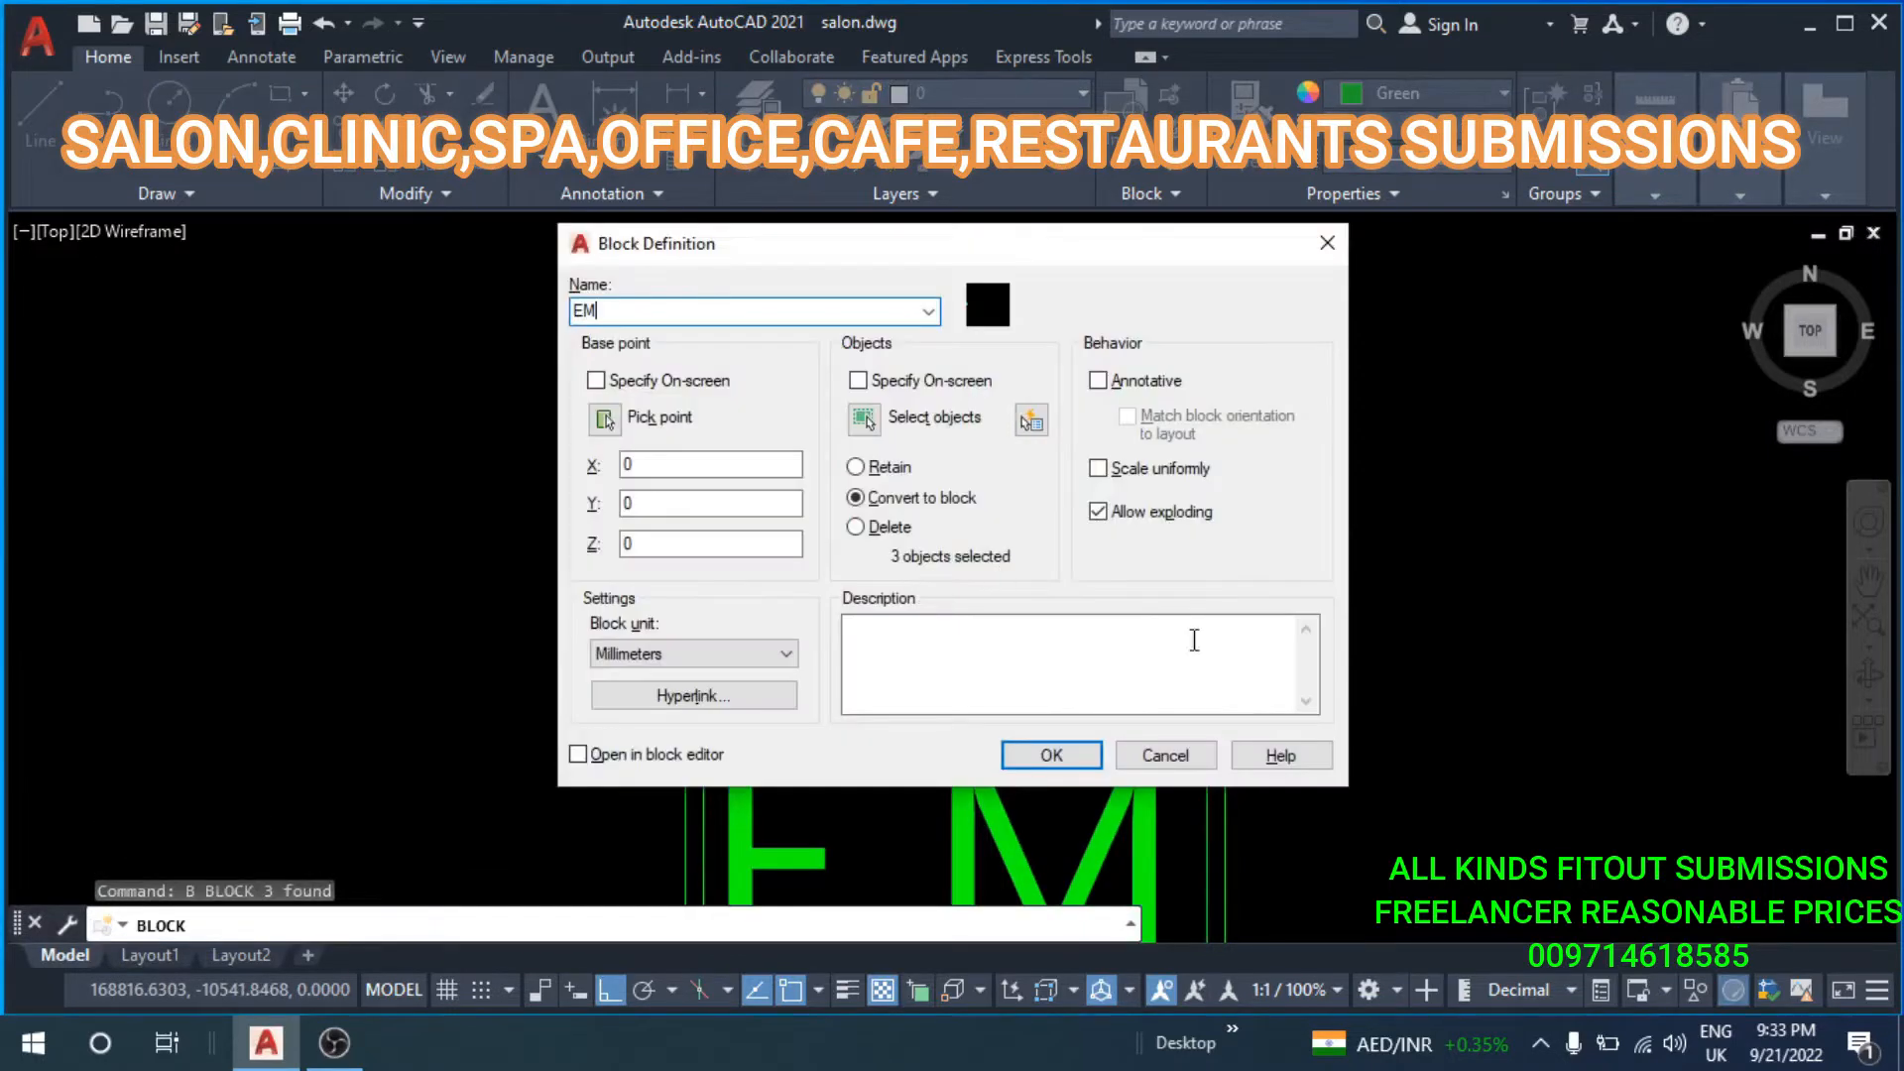
{"action": "left_click", "coordinate": [1050, 756]}
{"action": "scroll", "coordinate": [892, 709], "scroll_direction": "down", "scroll_amount": 4}
{"action": "key", "text": "Escape"}
{"action": "key", "text": "Escape"}
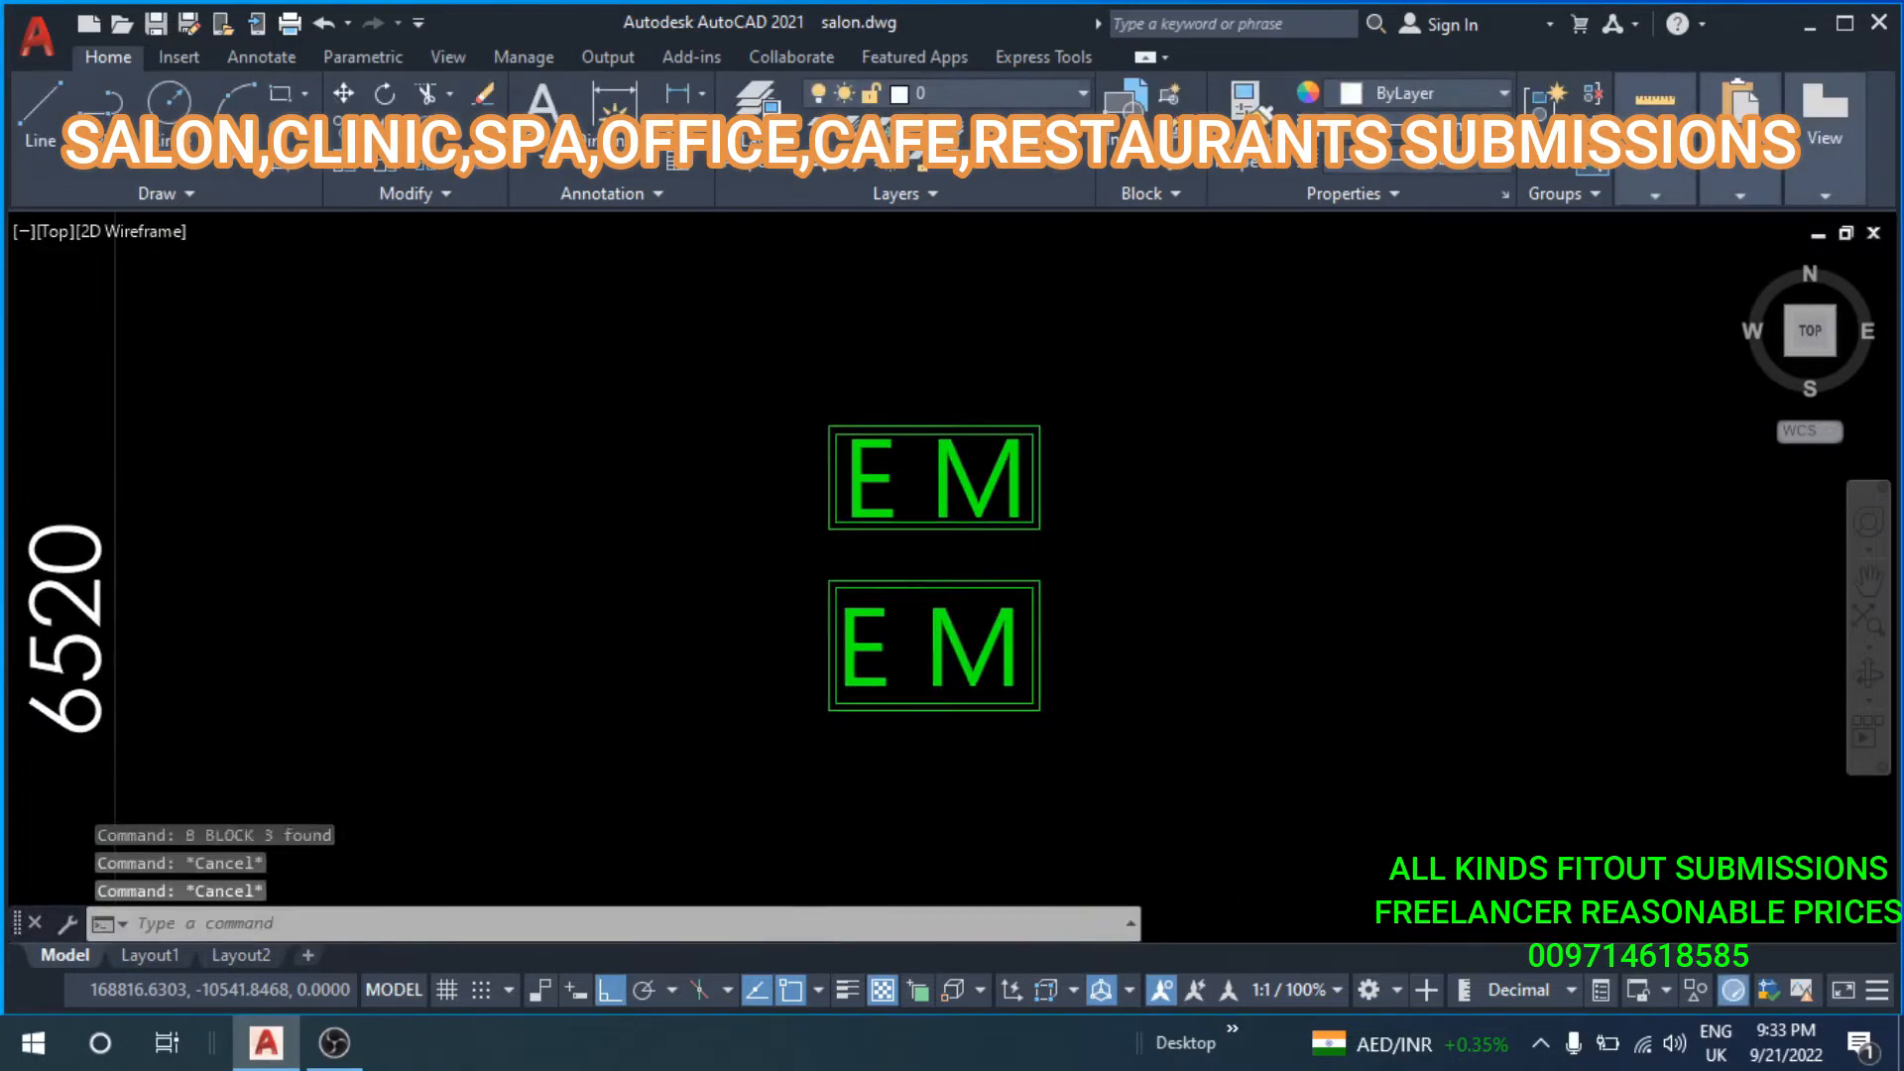
Change the lower sign's text to EXIT.
{"action": "key", "text": "Escape"}
{"action": "scroll", "coordinate": [934, 620], "scroll_direction": "up", "scroll_amount": 4}
{"action": "double_click", "coordinate": [863, 764]}
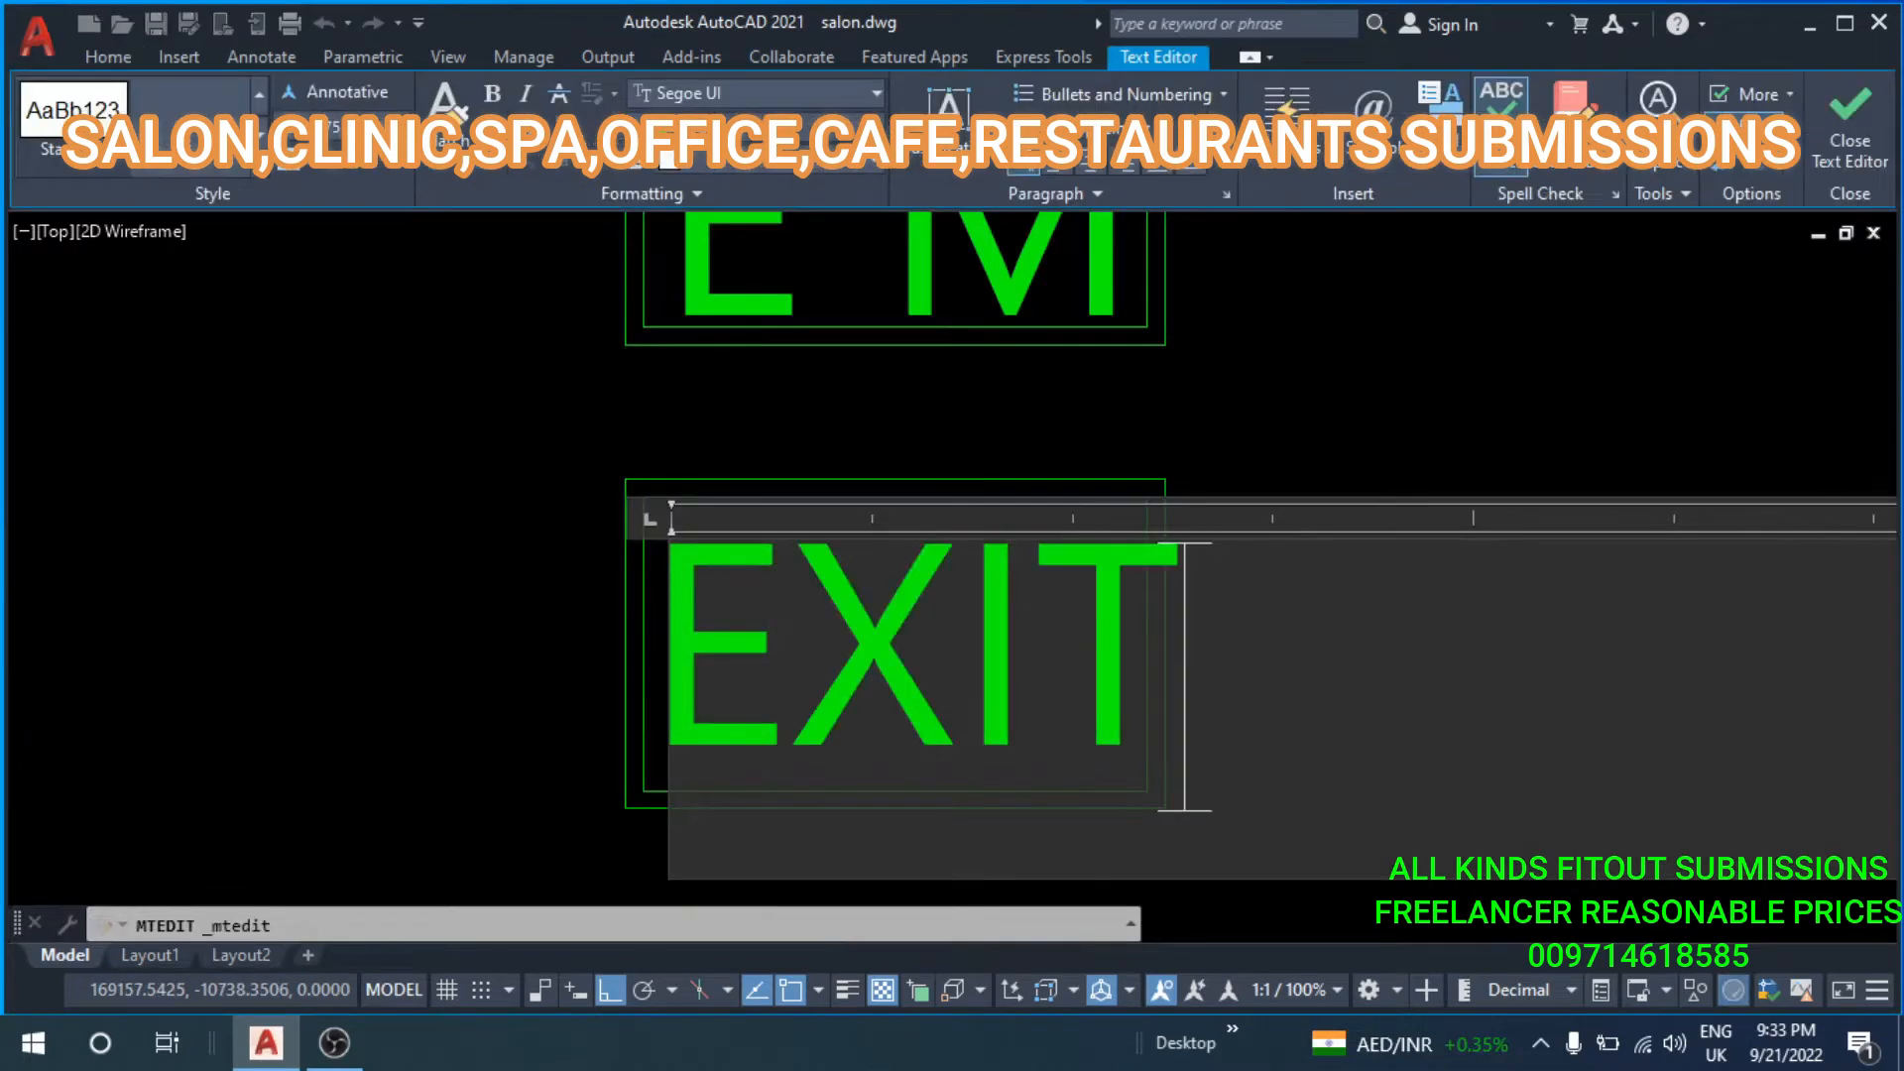
{"action": "key", "text": "Escape"}
{"action": "key", "text": "Escape"}
Move the EXIT text horizontally to the left until it starts at the inner frame's left edge.
{"action": "left_click", "coordinate": [839, 645]}
{"action": "left_click", "coordinate": [866, 653]}
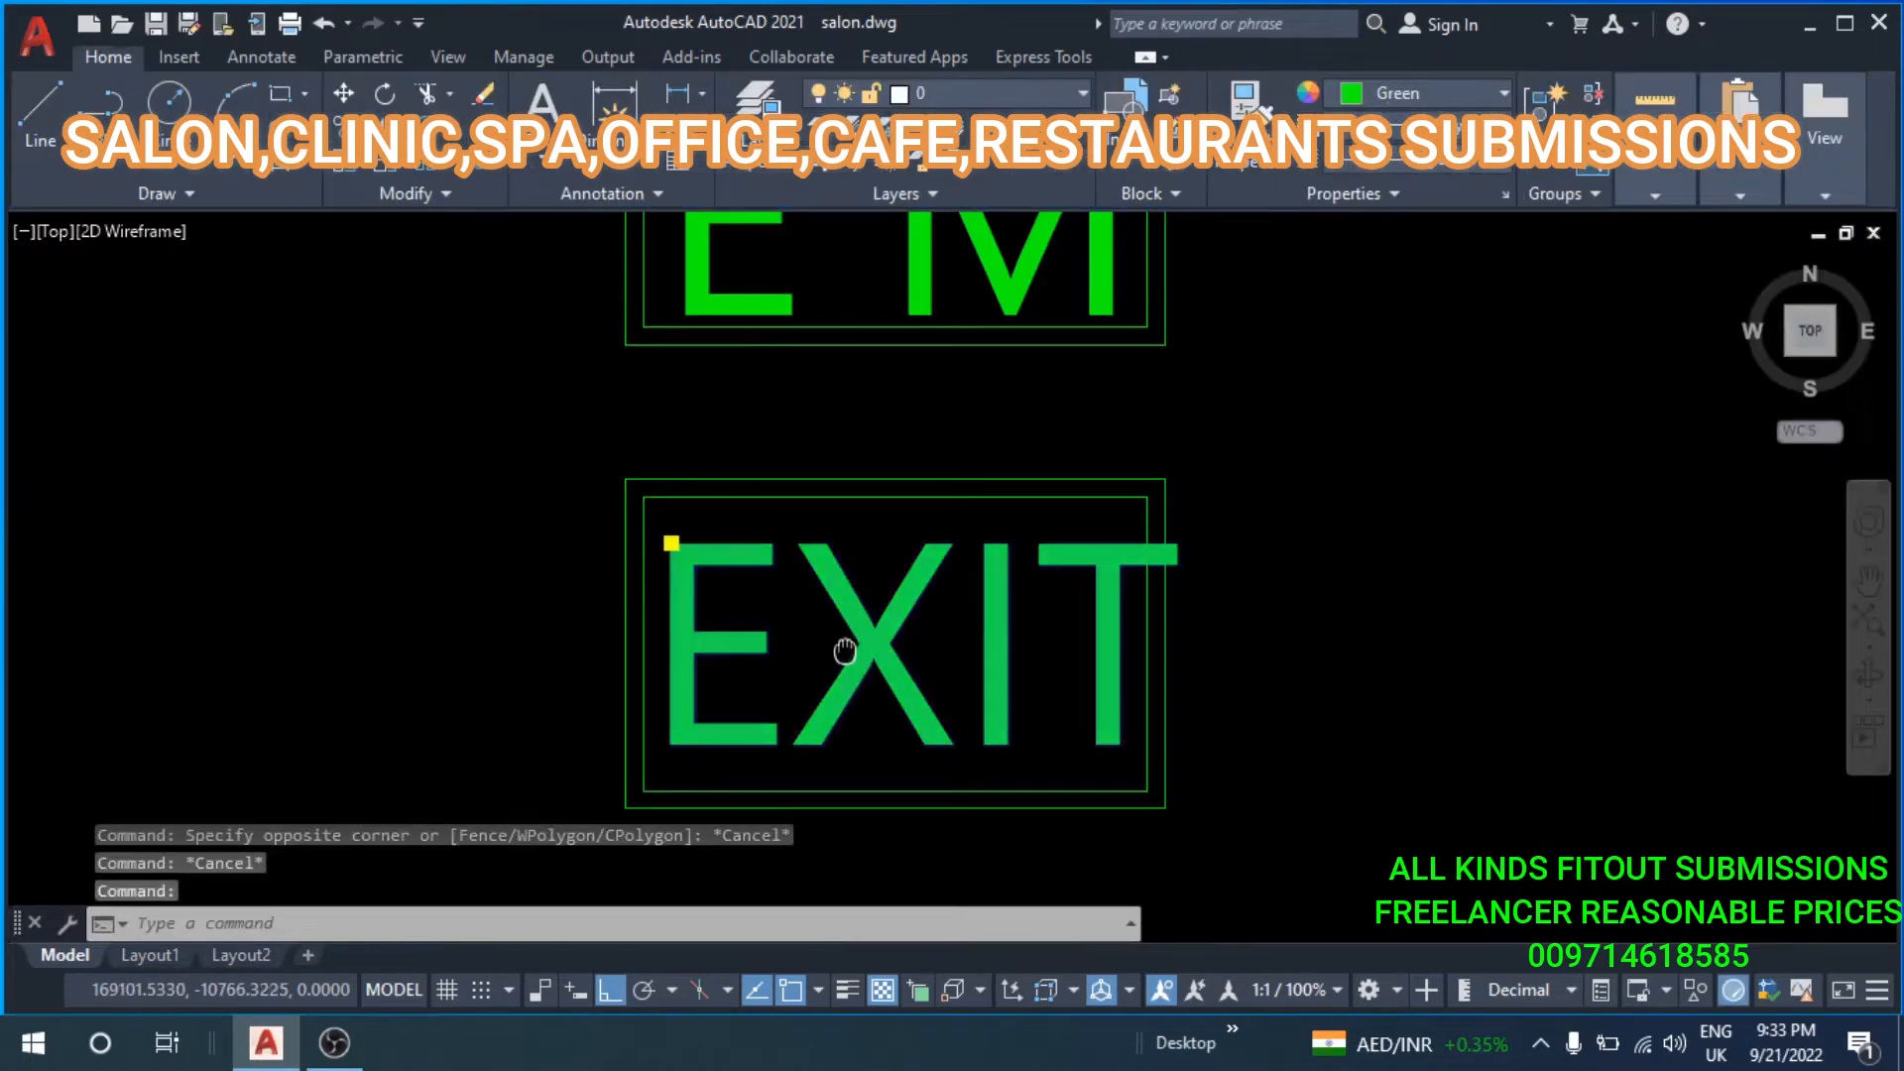
{"action": "middle_click_drag", "start_coordinate": [853, 649], "coordinate": [901, 506]}
{"action": "type", "text": "M"}
{"action": "key", "text": "Return"}
{"action": "left_click", "coordinate": [1006, 738]}
{"action": "left_click", "coordinate": [984, 739]}
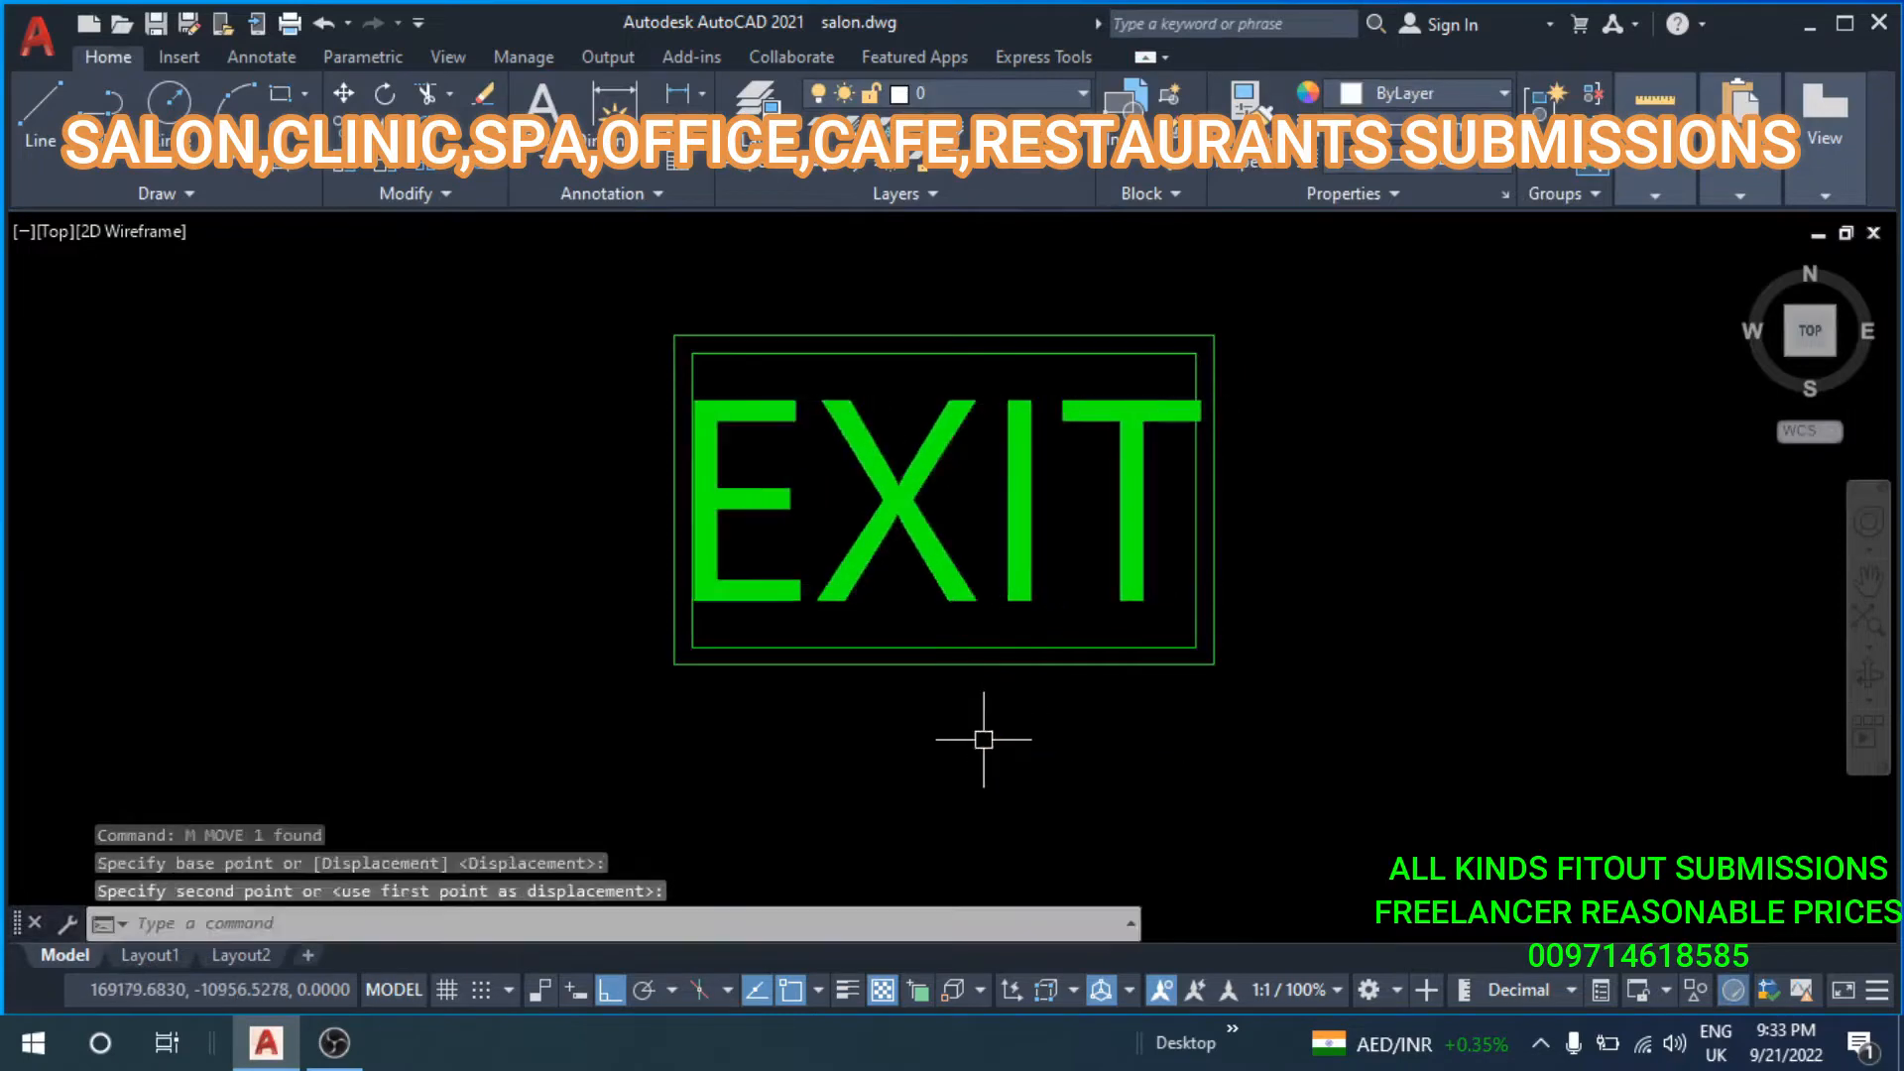
Scale the EXIT text by a factor of .99 about a base point at the centre of the X.
{"action": "left_click", "coordinate": [939, 437]}
{"action": "type", "text": "SC"}
{"action": "key", "text": "Return"}
{"action": "left_click", "coordinate": [901, 506]}
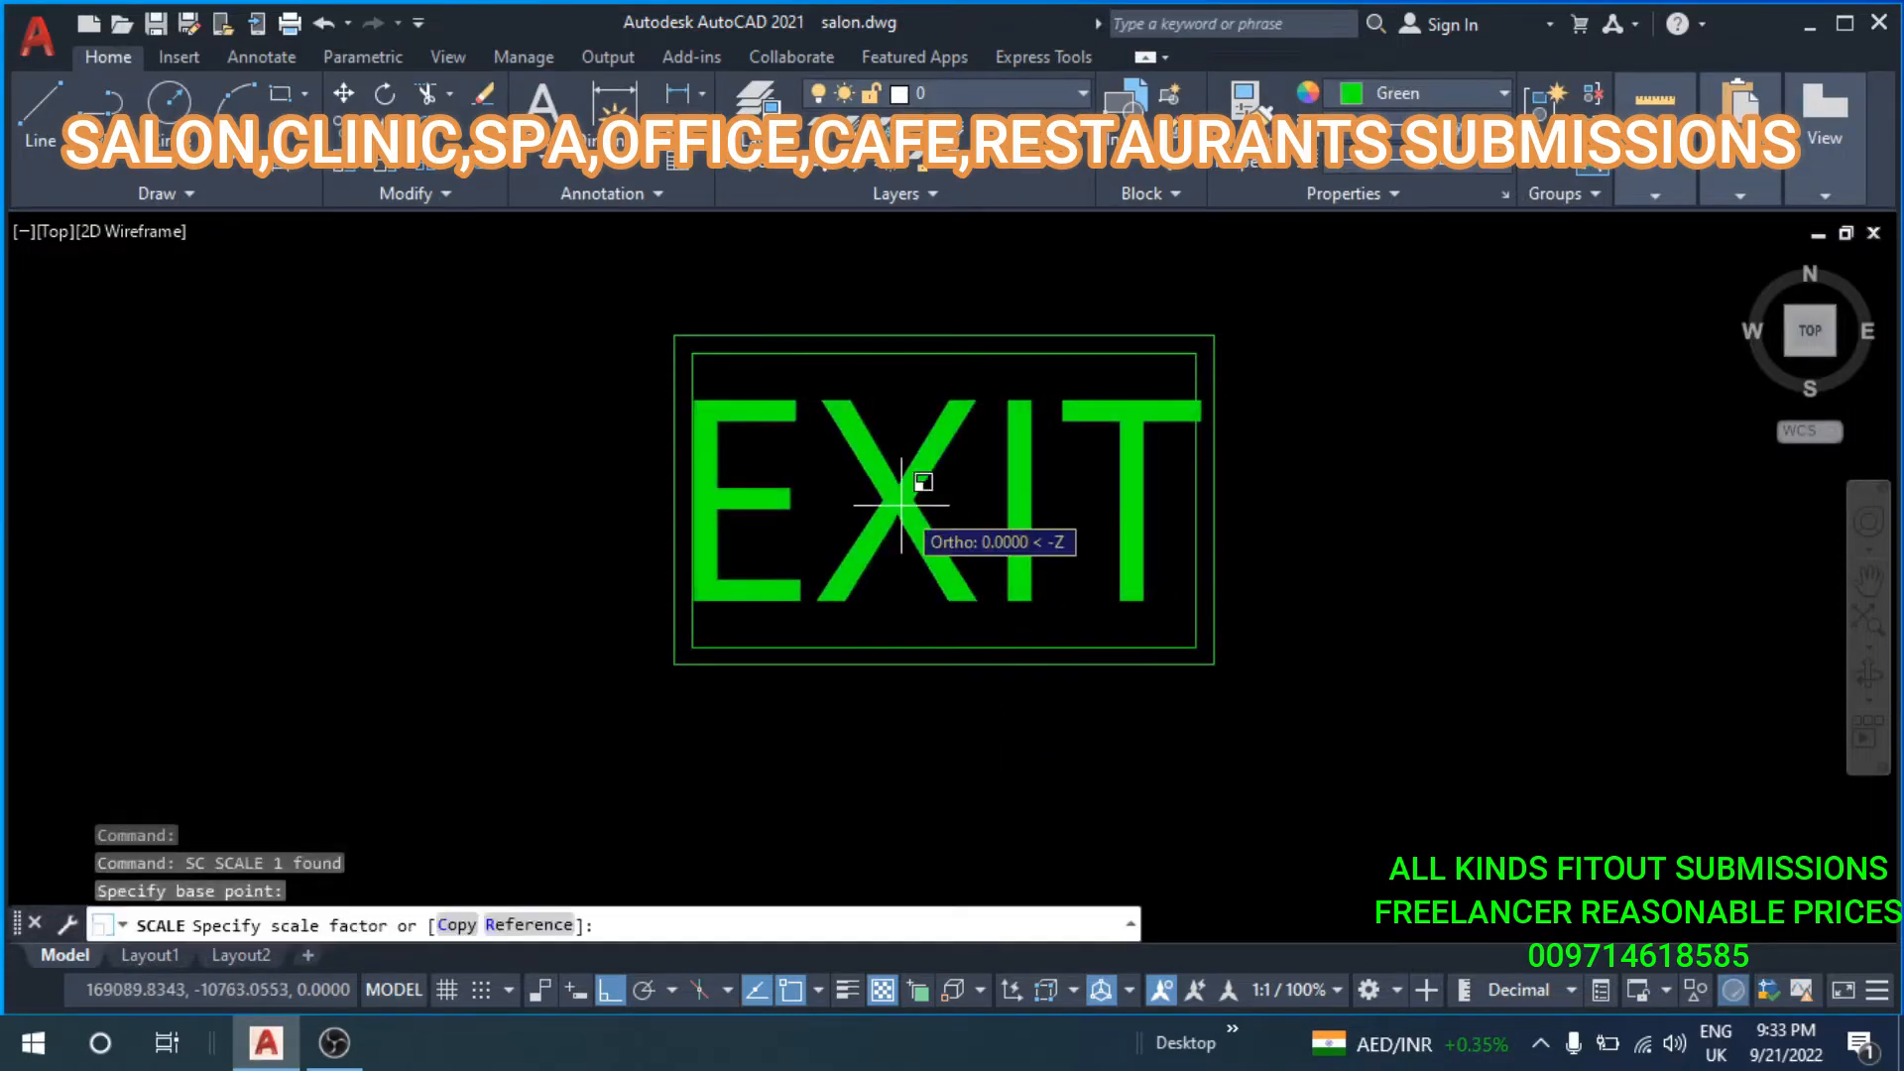
{"action": "key", "text": "Return"}
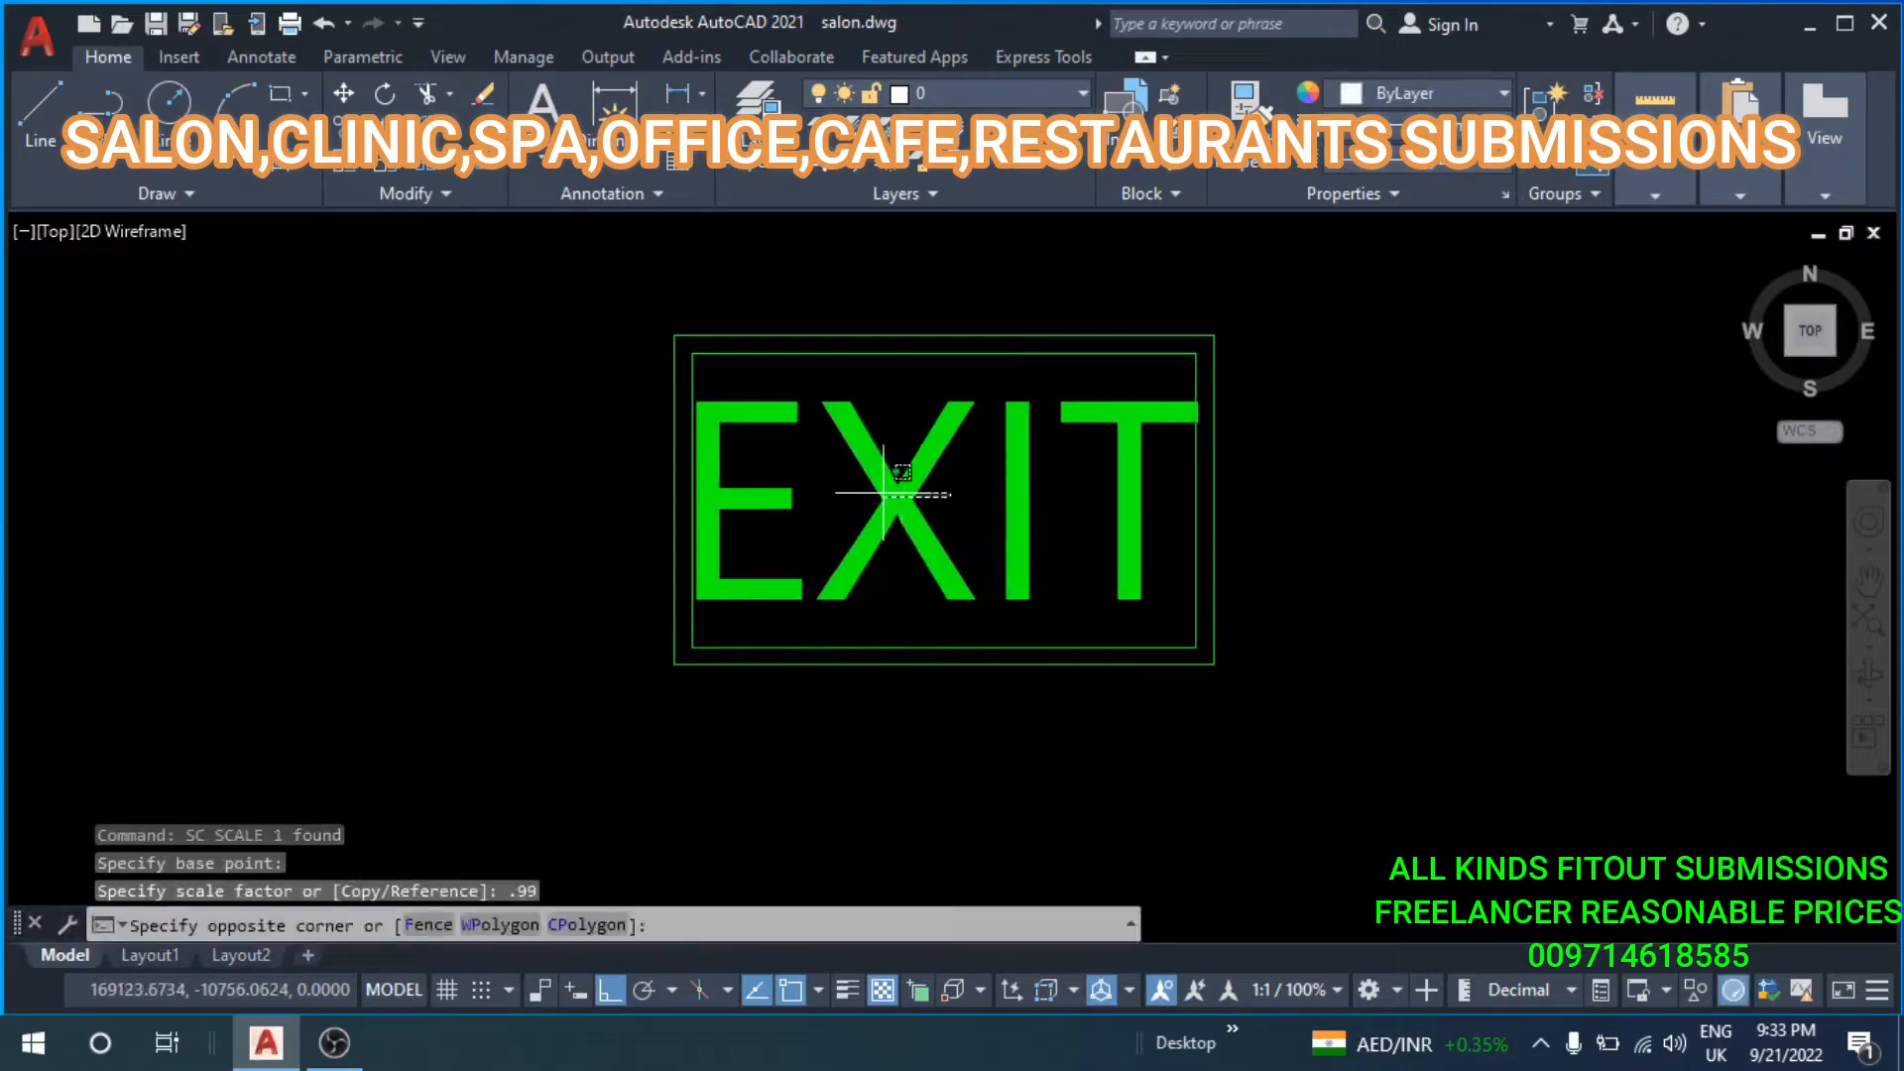
Scale the EXIT text again by .96 about a point near its centre so it fits inside the inner frame.
{"action": "left_click", "coordinate": [883, 493]}
{"action": "type", "text": "SC"}
{"action": "key", "text": "Return"}
{"action": "left_click", "coordinate": [916, 504]}
{"action": "type", "text": "."}
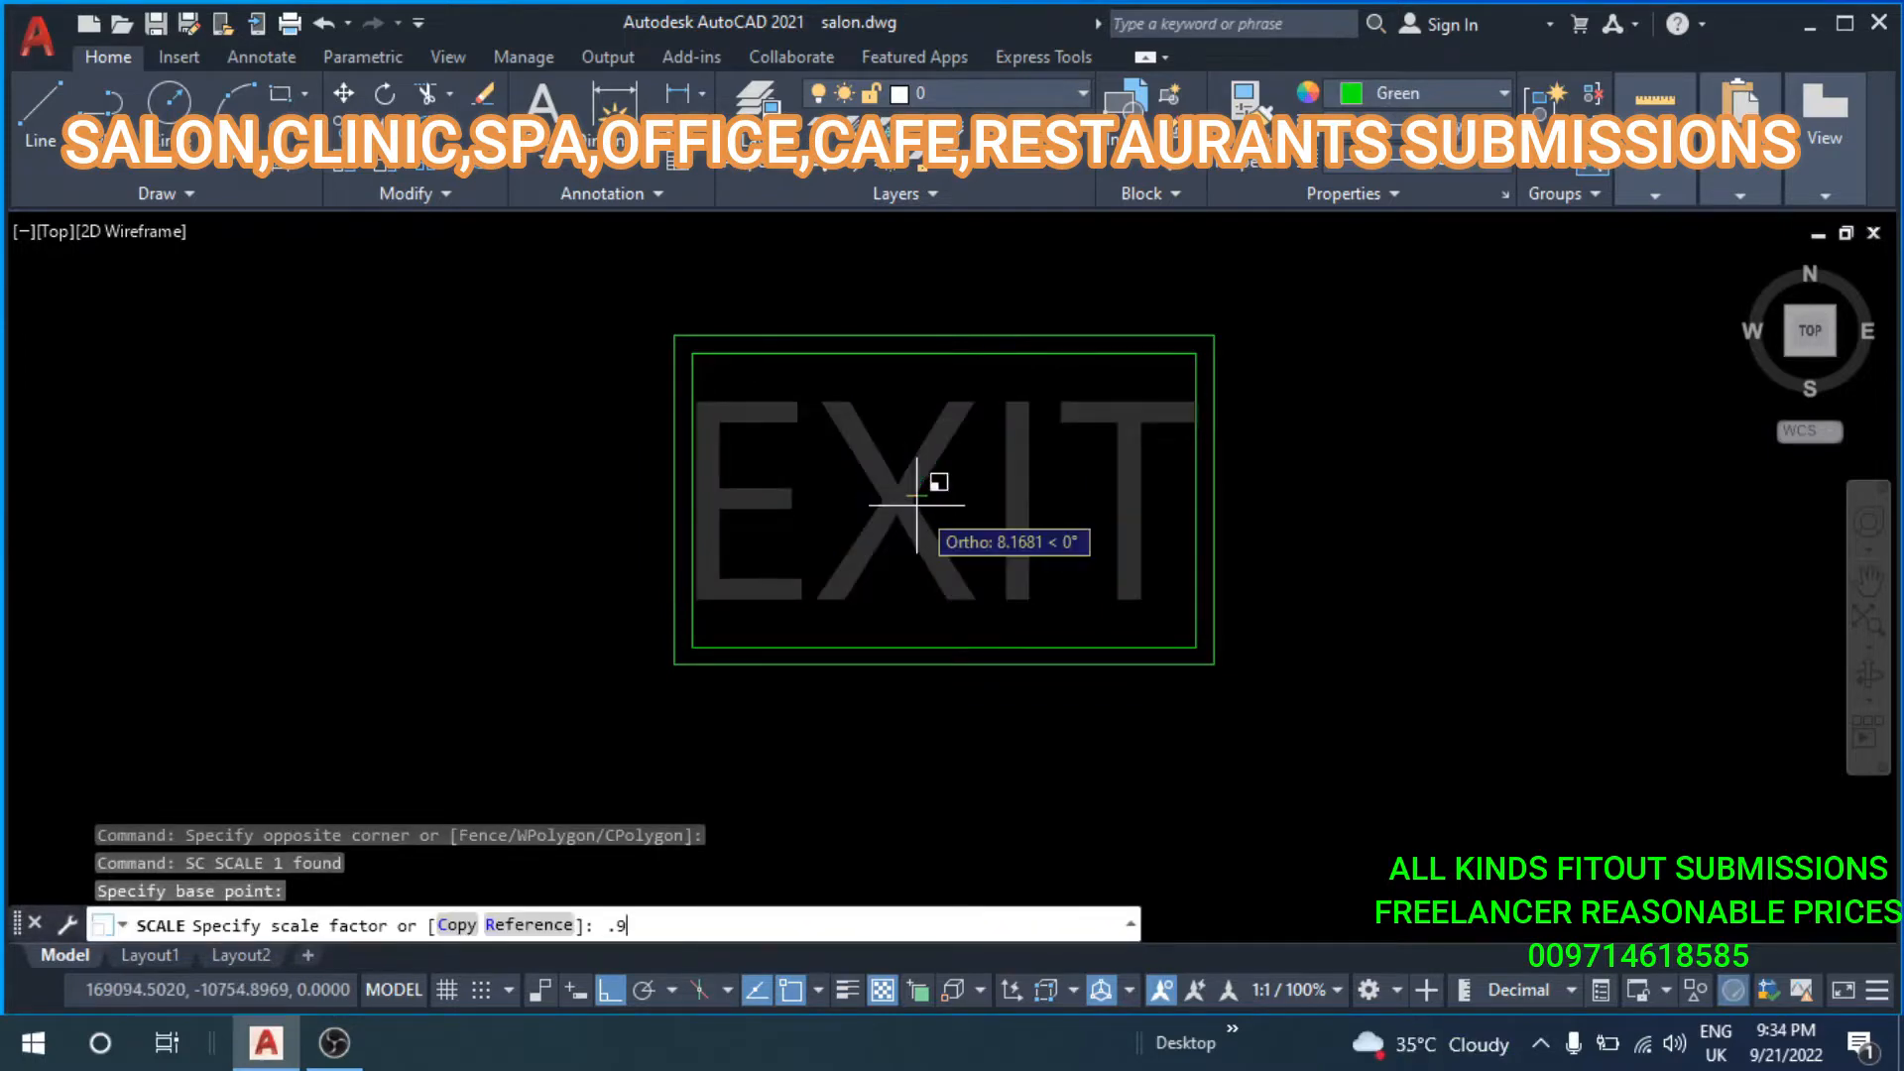
{"action": "type", "text": "96"}
{"action": "key", "text": "Return"}
{"action": "left_click", "coordinate": [905, 539]}
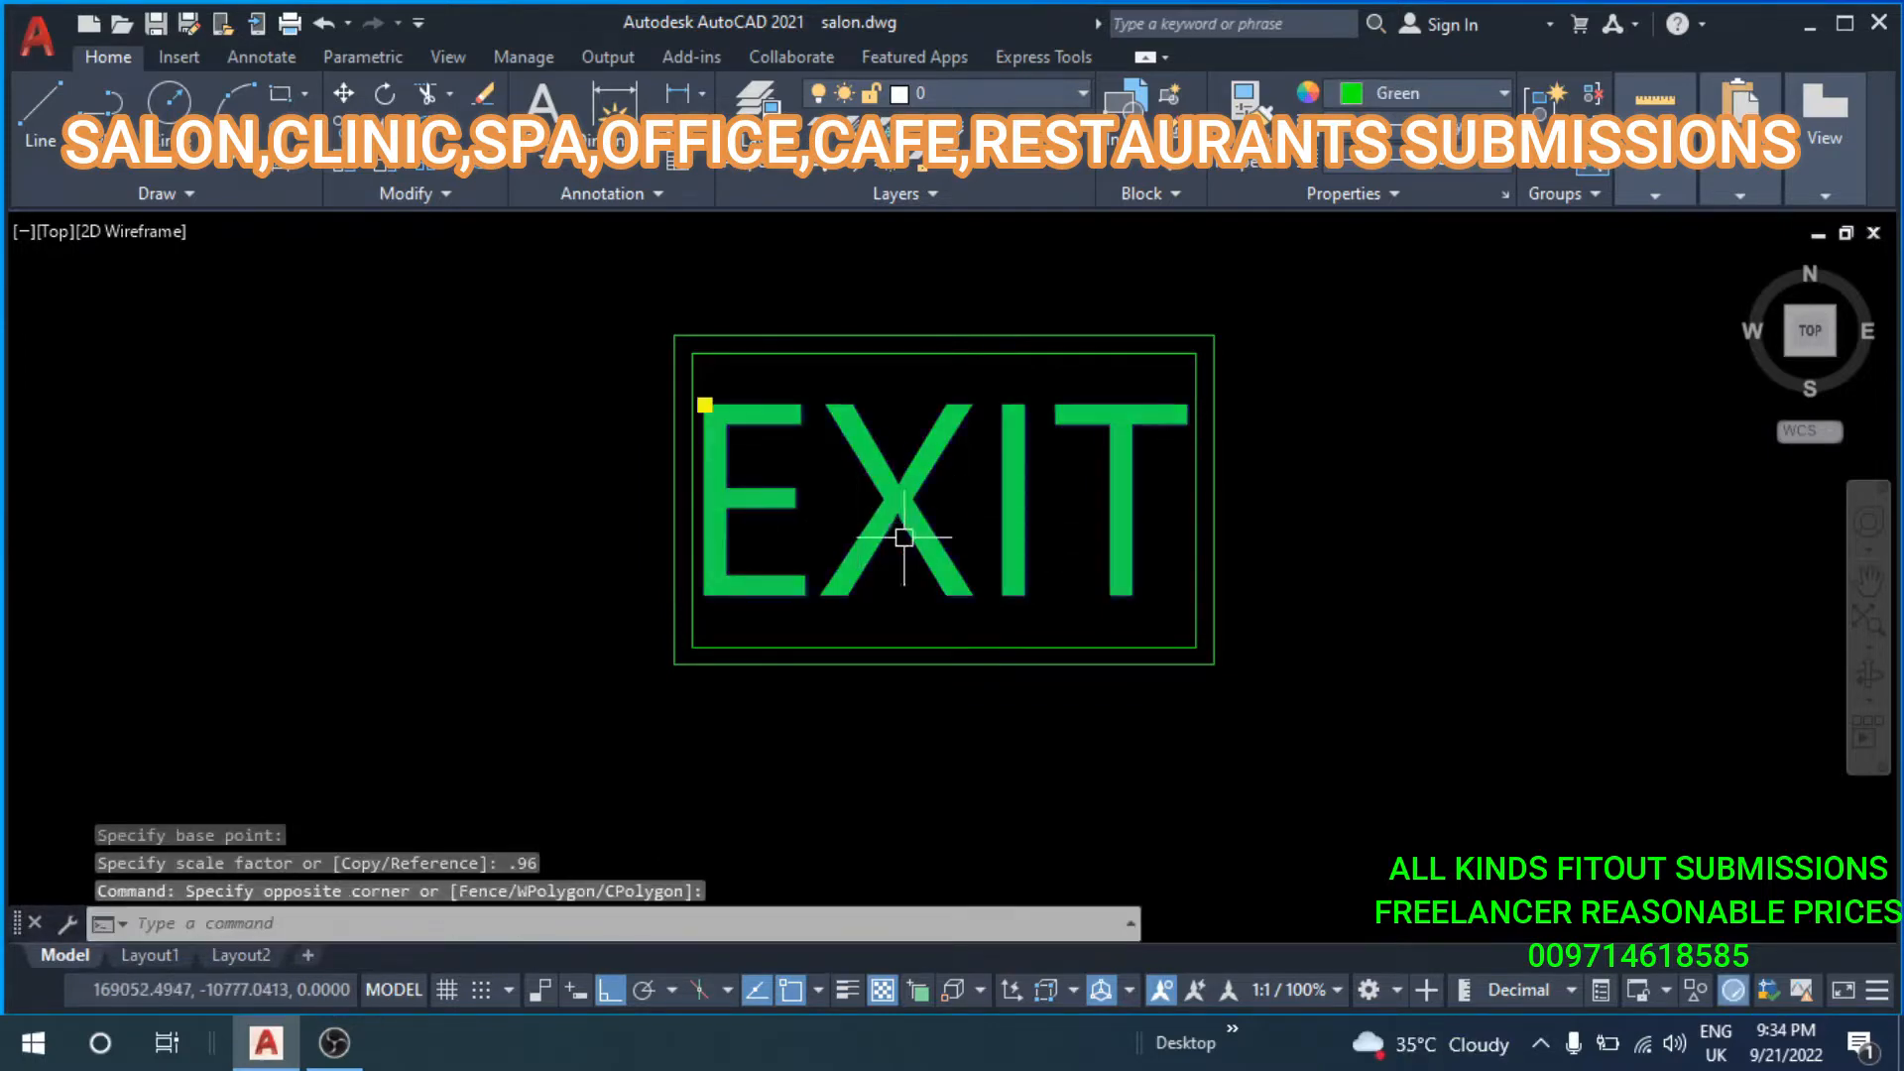
{"action": "key", "text": "Escape"}
{"action": "key", "text": "Escape"}
{"action": "key", "text": "Escape"}
Move the EXIT text straight down, close to the bottom edge of the inner frame.
{"action": "scroll", "coordinate": [1058, 510], "scroll_direction": "down", "scroll_amount": 4}
{"action": "scroll", "coordinate": [1002, 484], "scroll_direction": "up", "scroll_amount": 4}
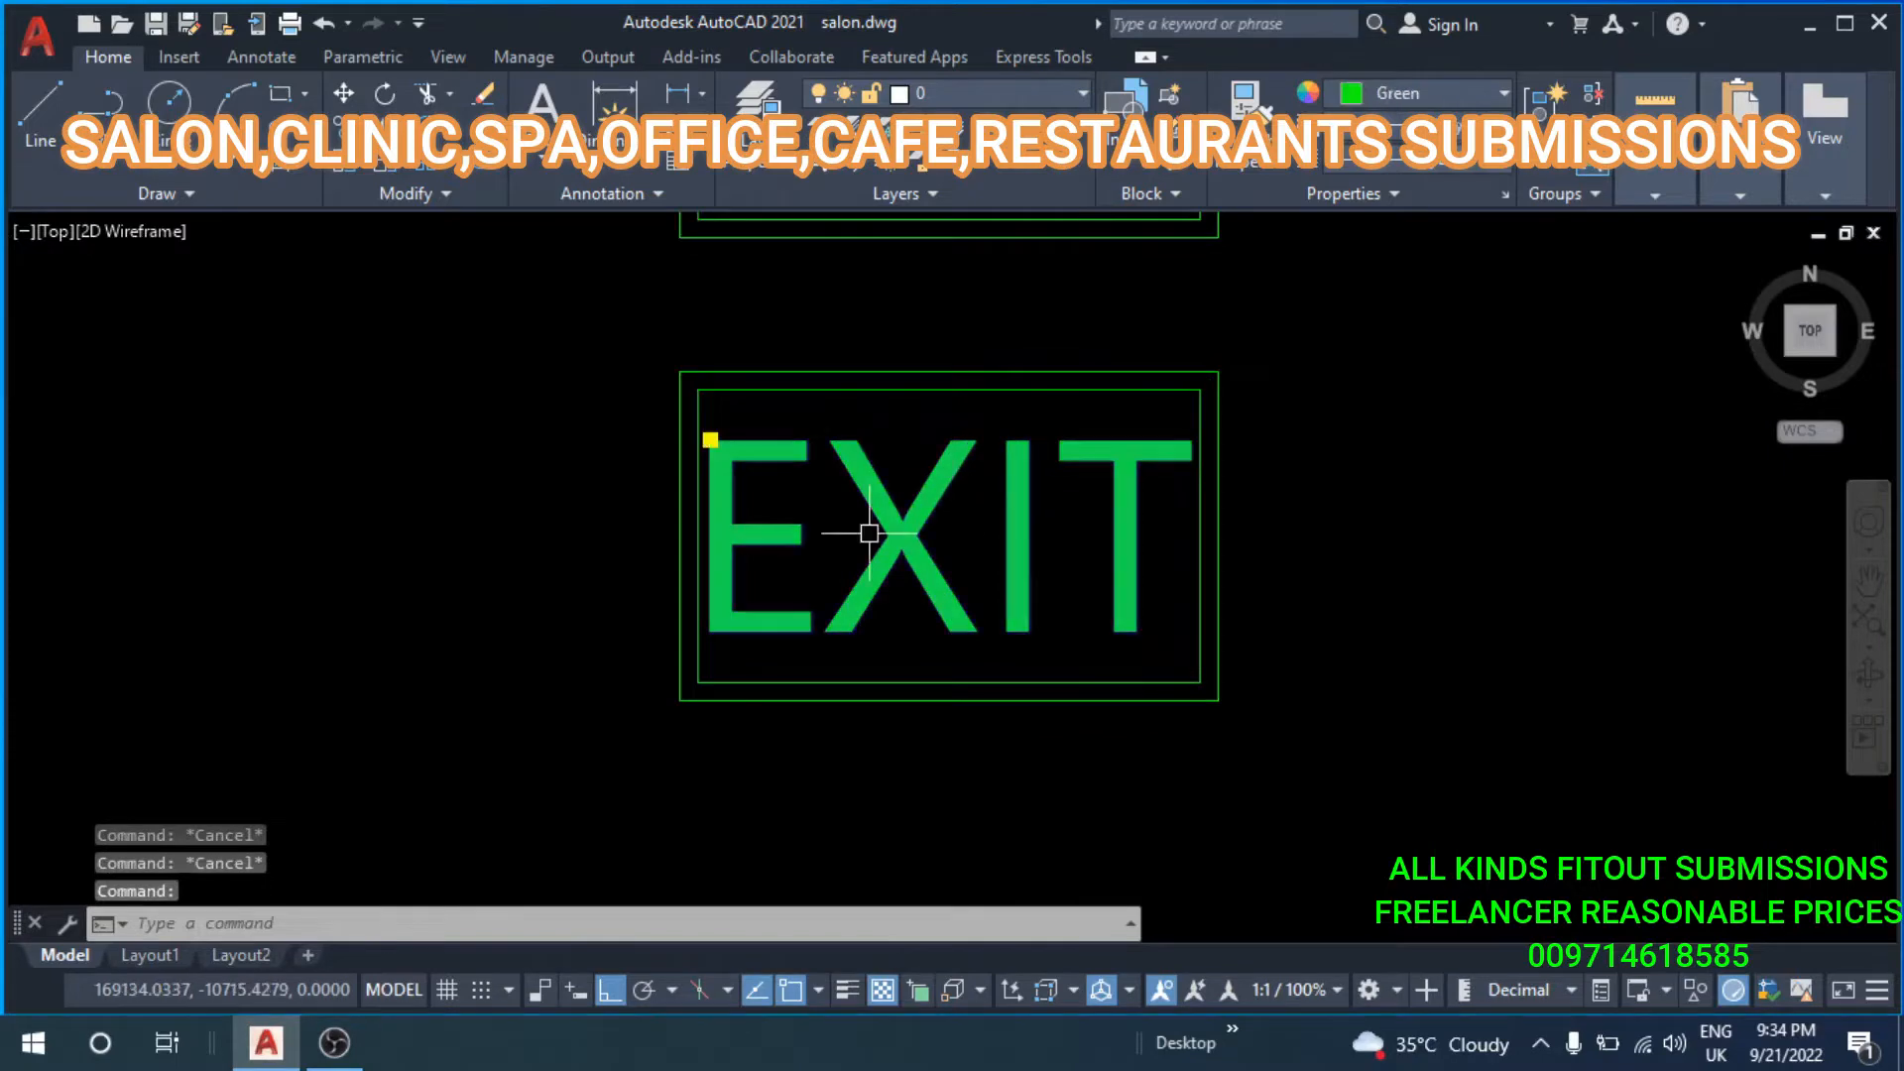
{"action": "type", "text": "m"}
{"action": "key", "text": "Return"}
{"action": "left_click", "coordinate": [1341, 486]}
{"action": "left_click", "coordinate": [1322, 524]}
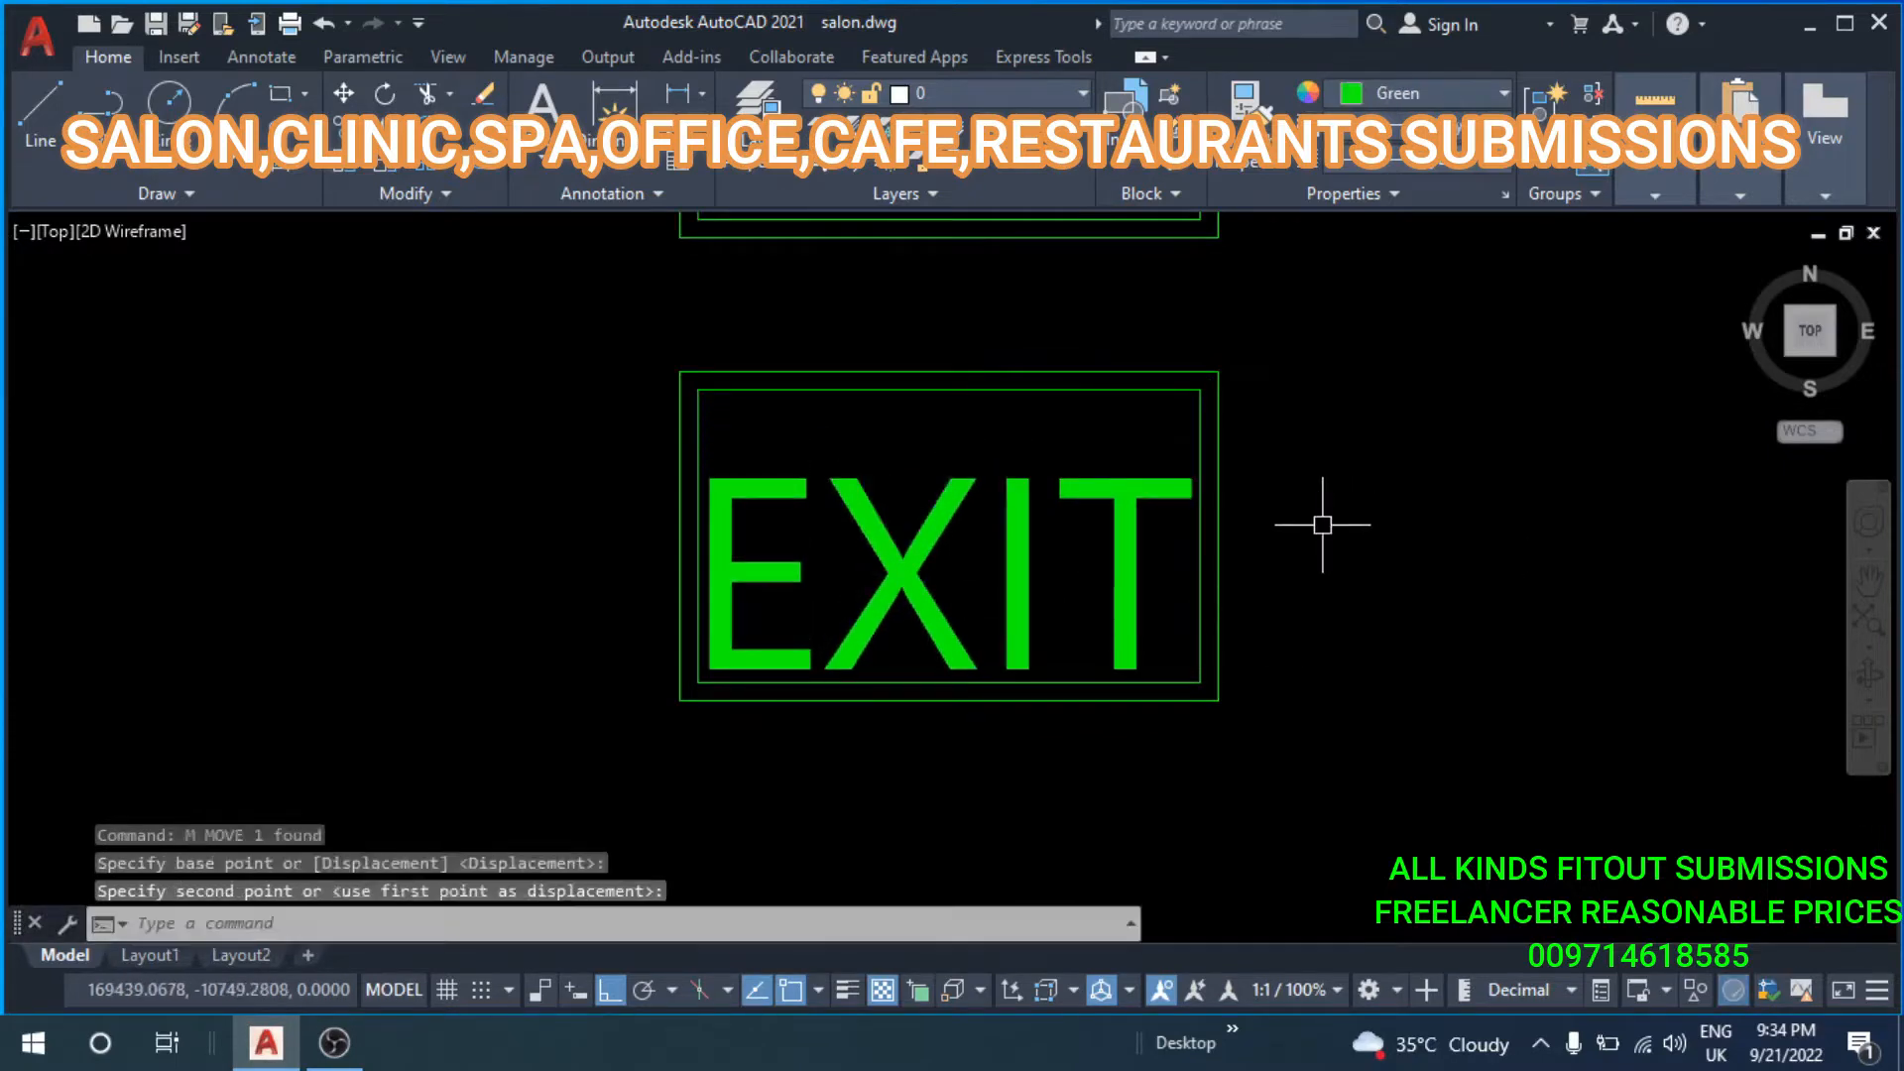
Stretch the top edges of the EXIT sign's two frames down about 56 units, close above the text.
{"action": "type", "text": "st"}
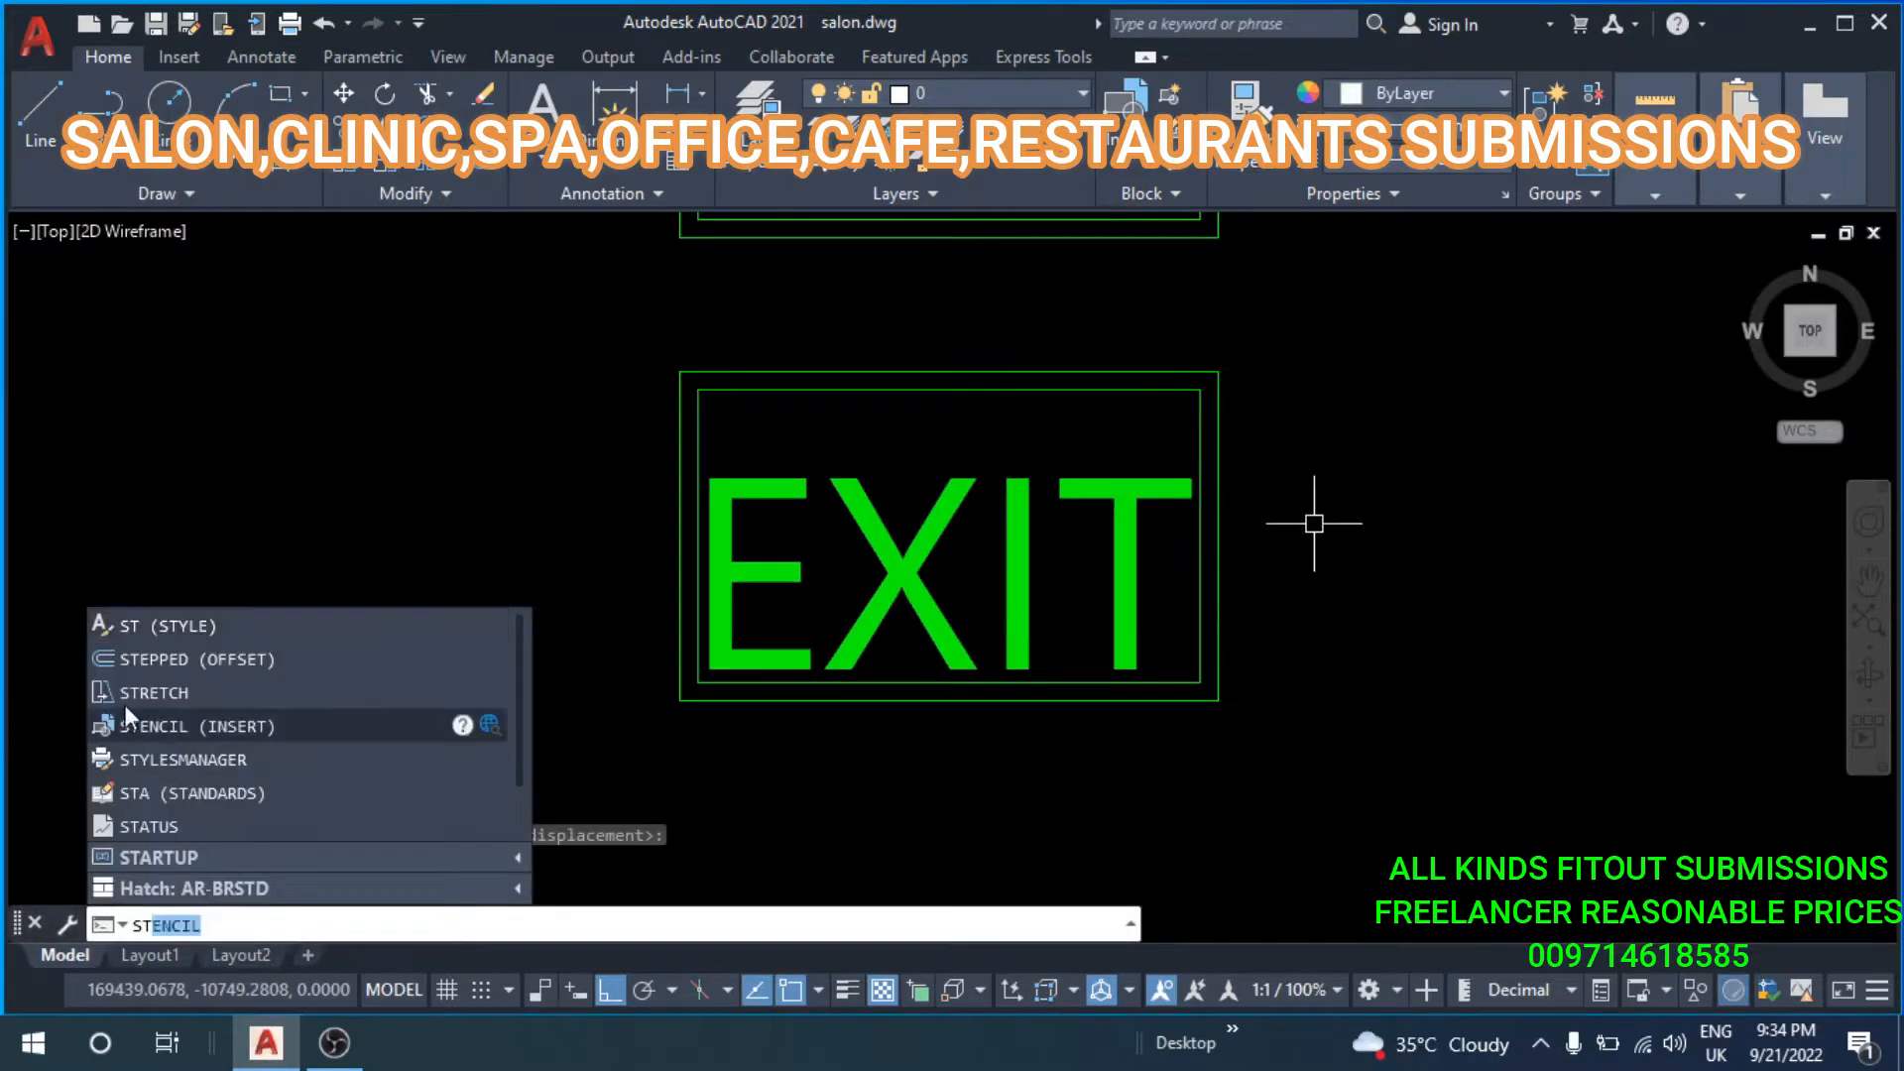
{"action": "left_click", "coordinate": [131, 694]}
{"action": "left_click", "coordinate": [1313, 328]}
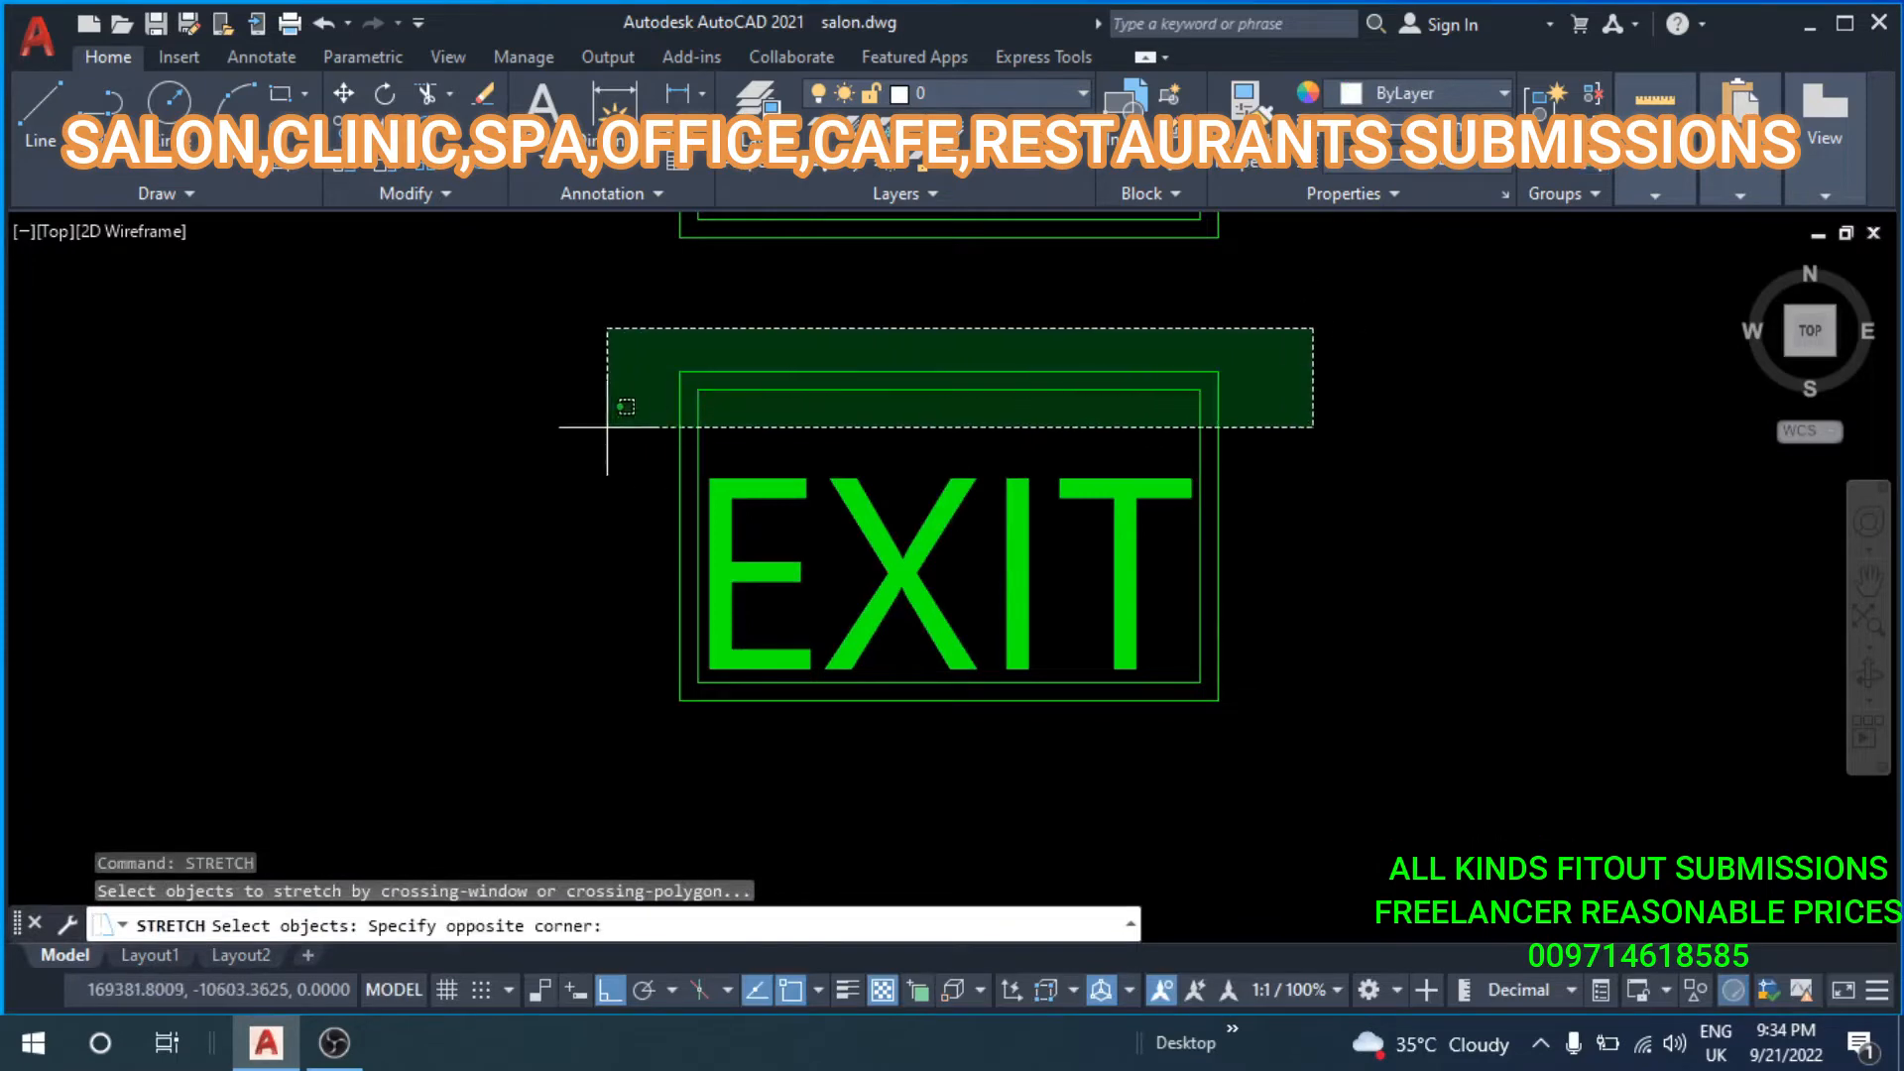
{"action": "left_click", "coordinate": [604, 424]}
{"action": "key", "text": "Return"}
{"action": "left_click", "coordinate": [1424, 398]}
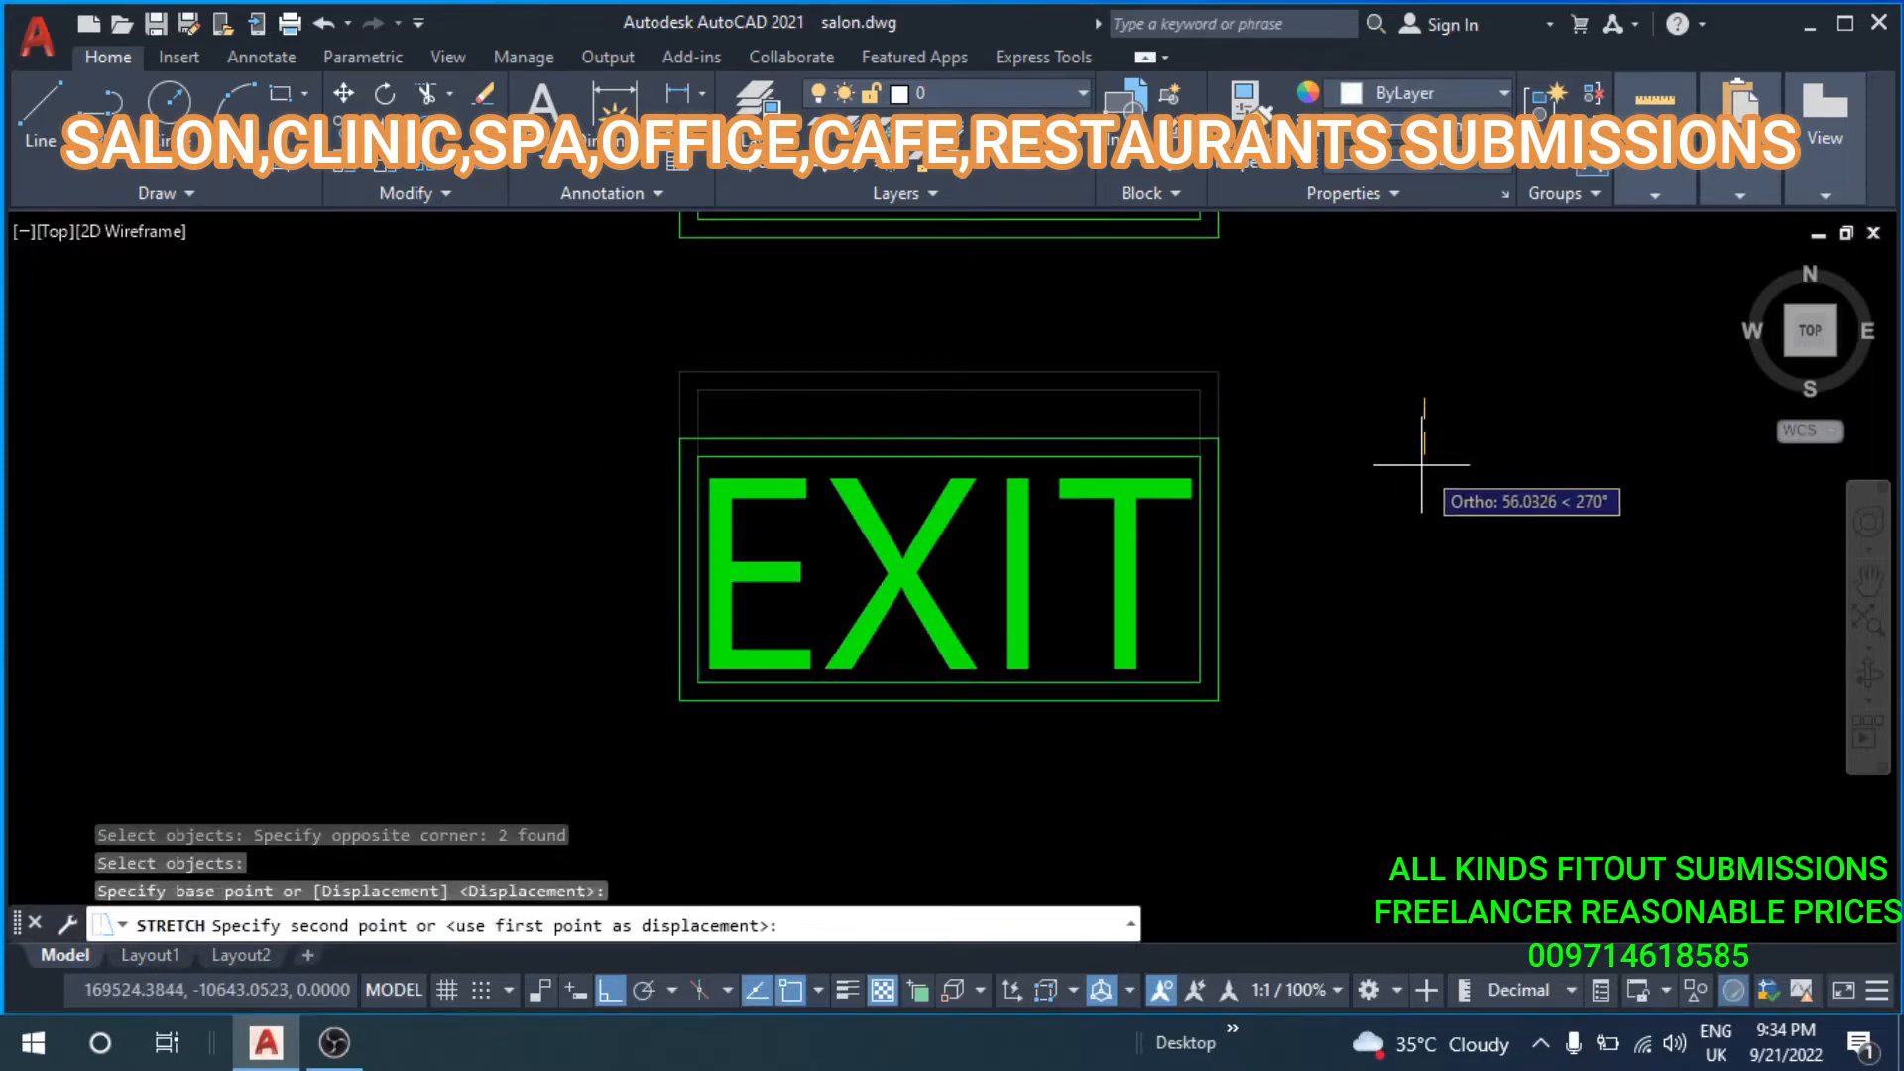
{"action": "left_click", "coordinate": [1420, 463]}
Convert the EXIT text and both frames into a block named EXIT.
{"action": "left_click", "coordinate": [1304, 364]}
{"action": "left_click", "coordinate": [655, 744]}
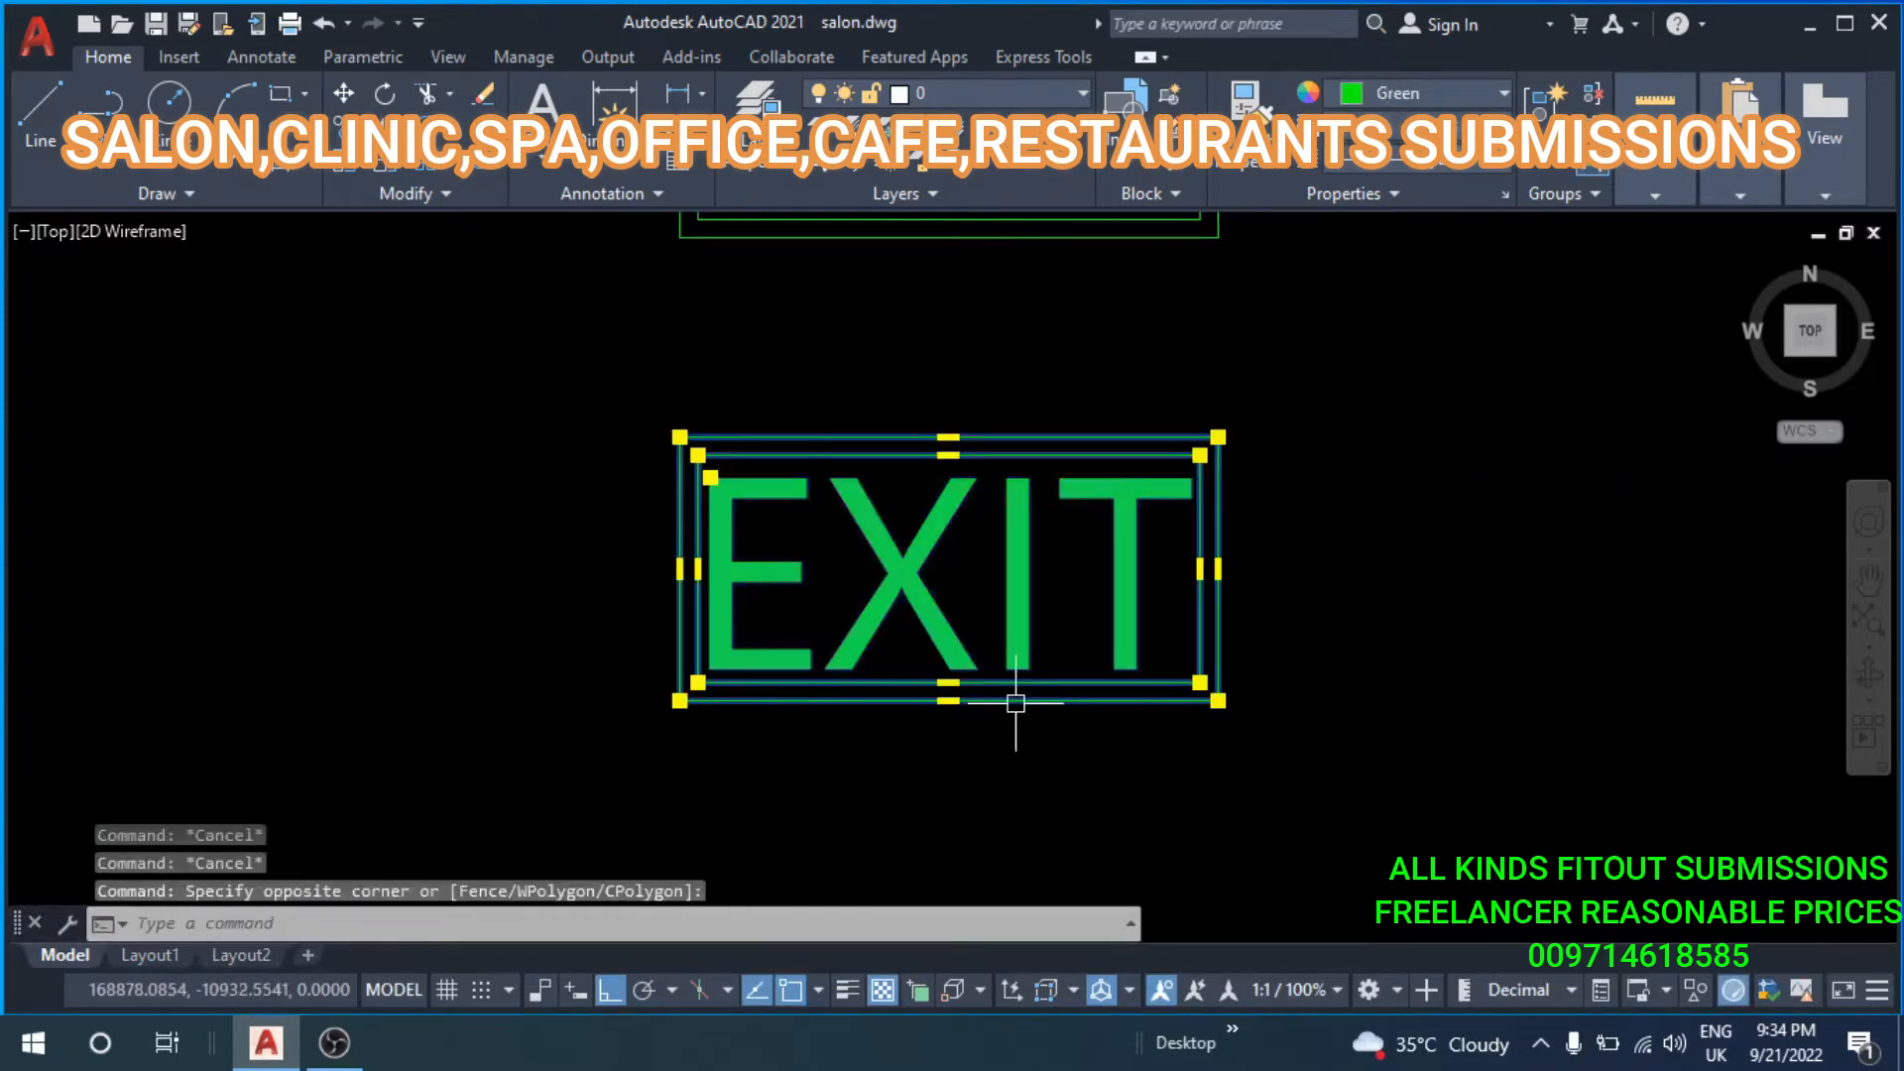
{"action": "type", "text": "b"}
{"action": "key", "text": "Return"}
{"action": "type", "text": "EXIT"}
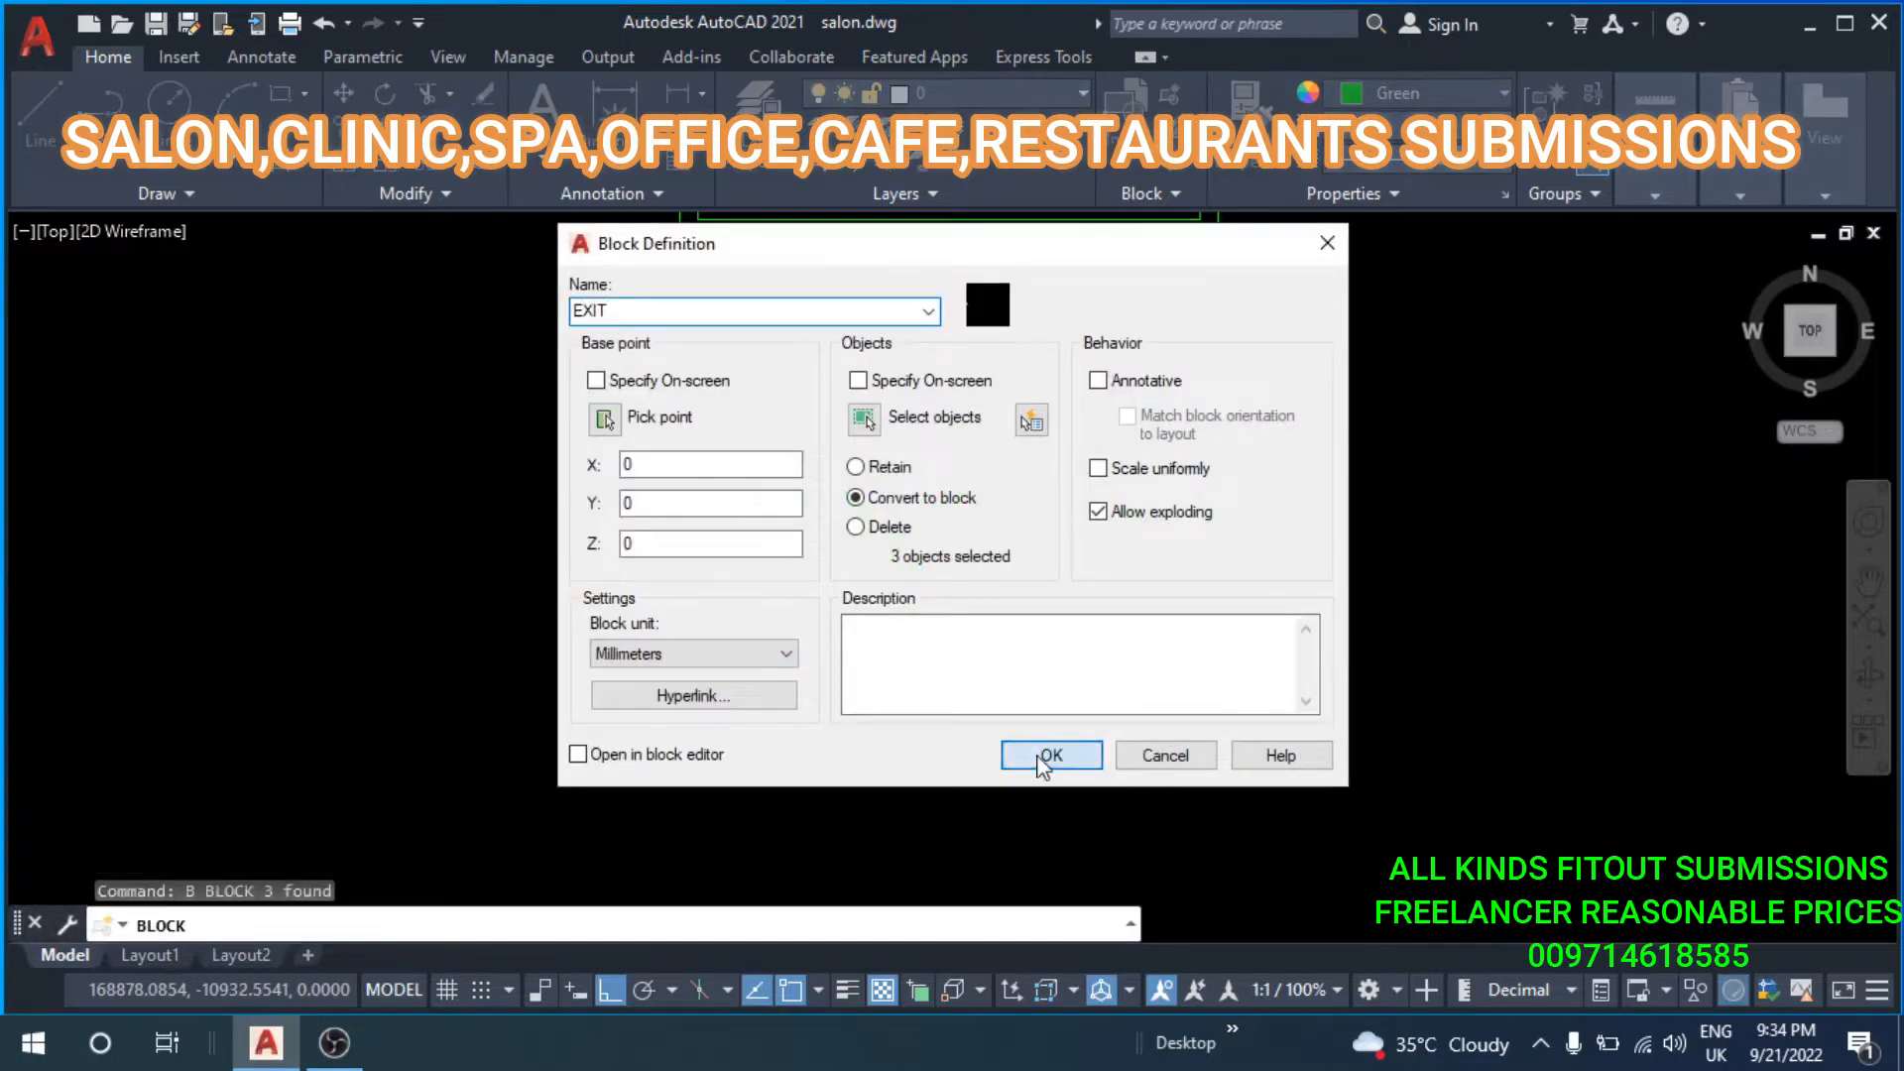
{"action": "left_click", "coordinate": [1047, 756]}
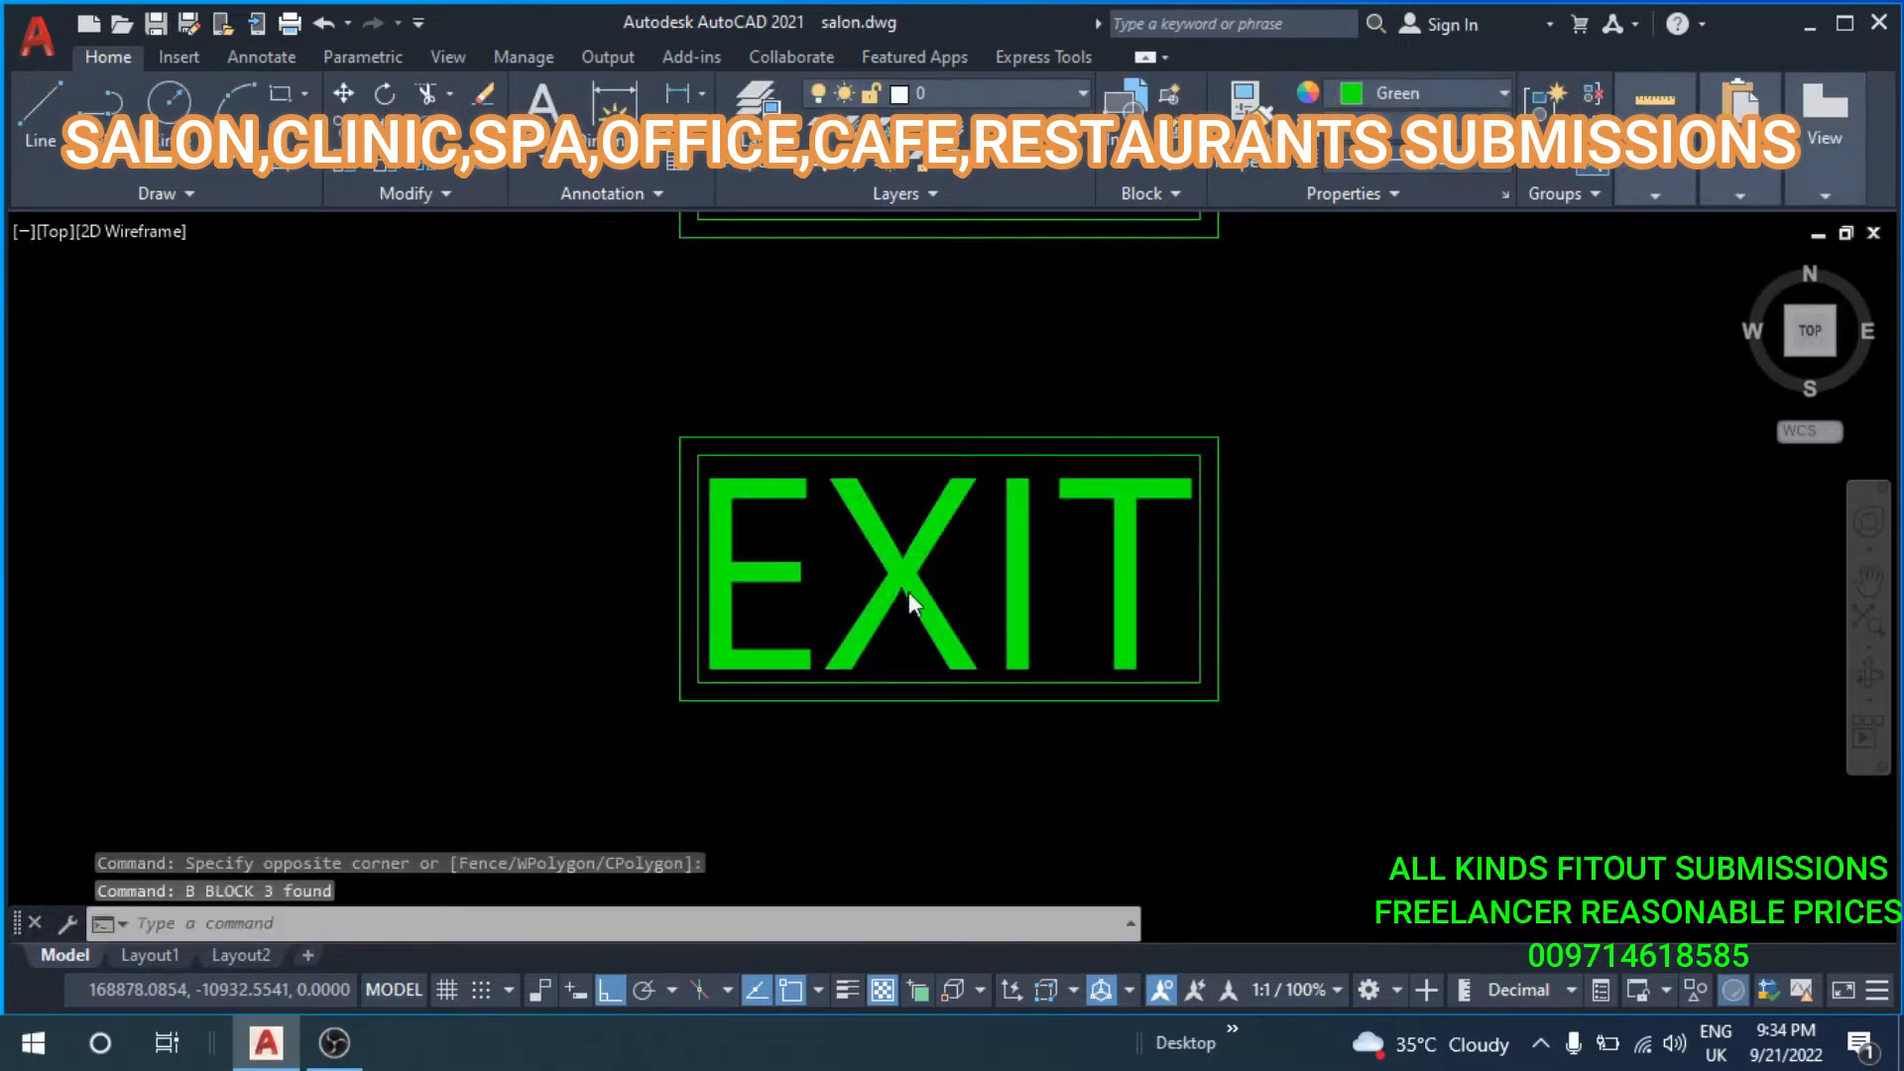
{"action": "scroll", "coordinate": [895, 567], "scroll_direction": "down", "scroll_amount": 8}
{"action": "key", "text": "Escape"}
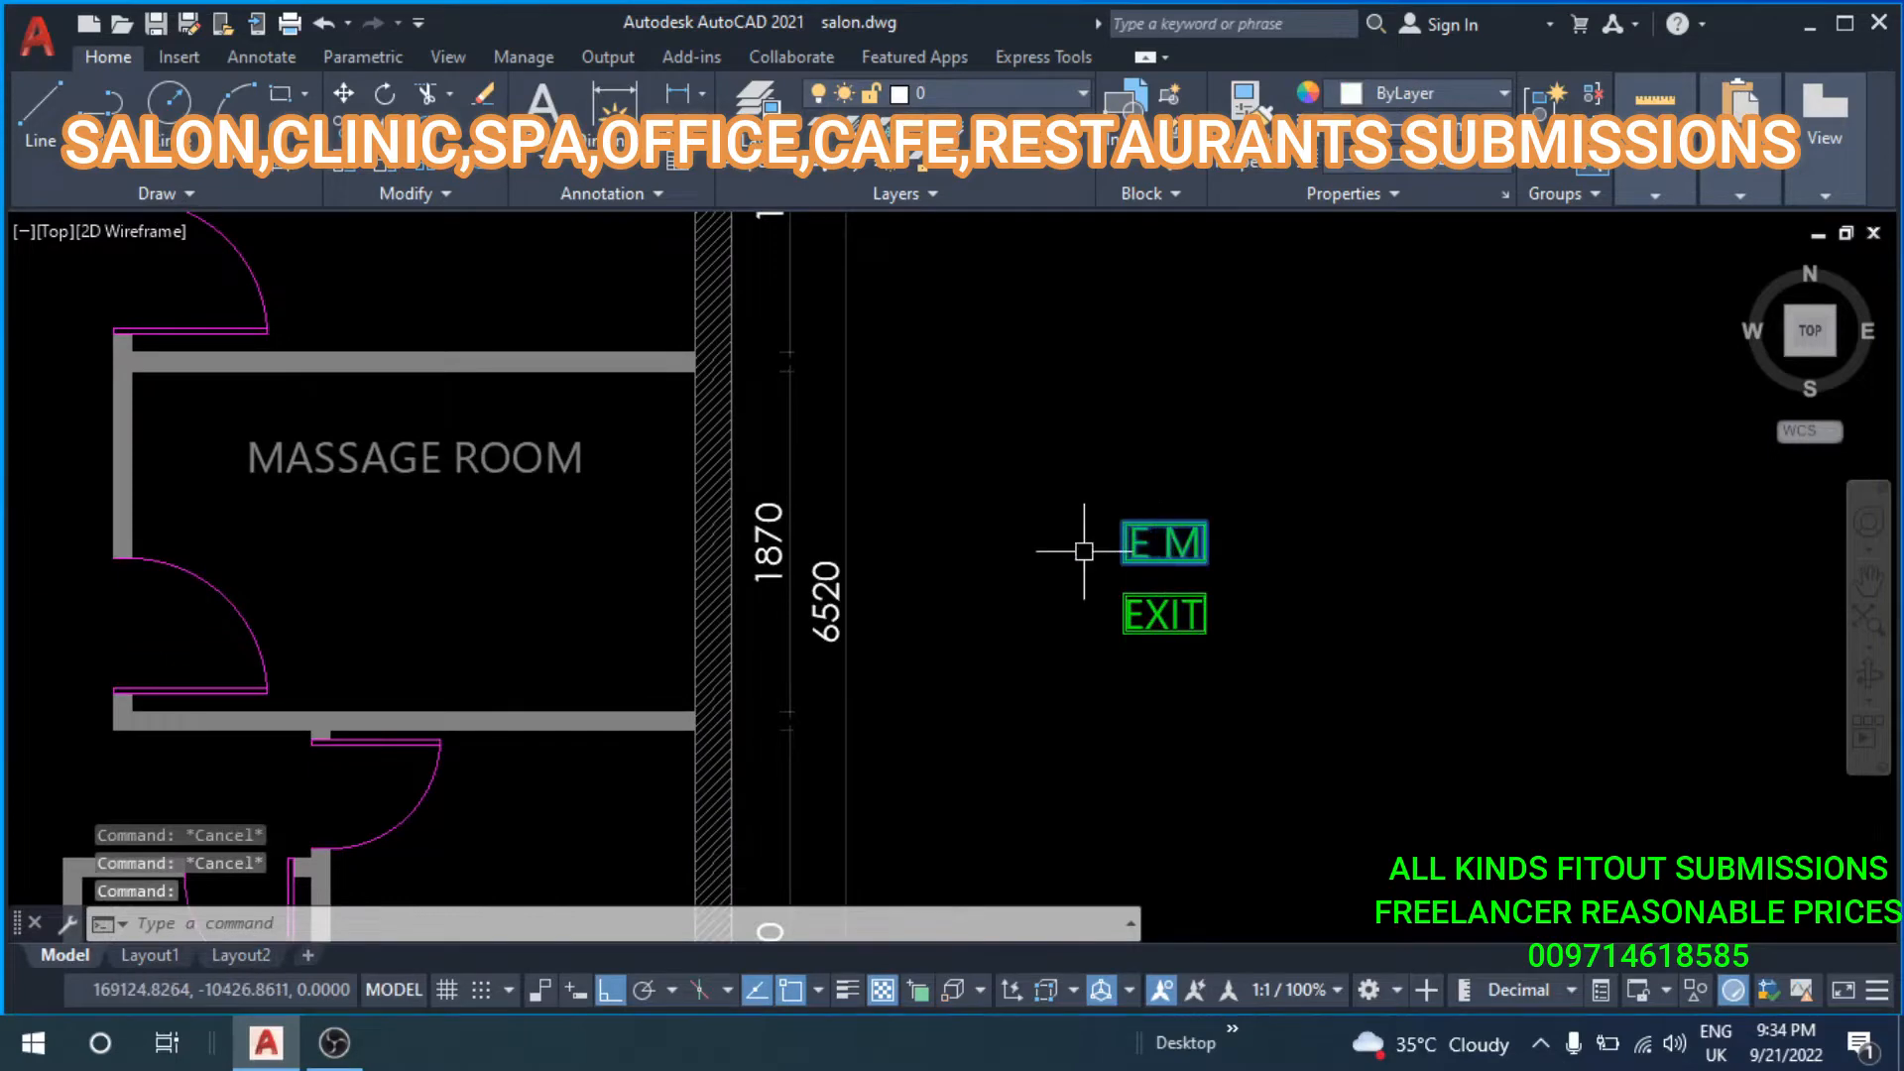
Copy the EM block from its centre into the WAXING room, just right of the red S symbol, with Ortho off.
{"action": "middle_click_drag", "start_coordinate": [1084, 551], "coordinate": [1211, 648]}
{"action": "type", "text": "co"}
{"action": "key", "text": "Return"}
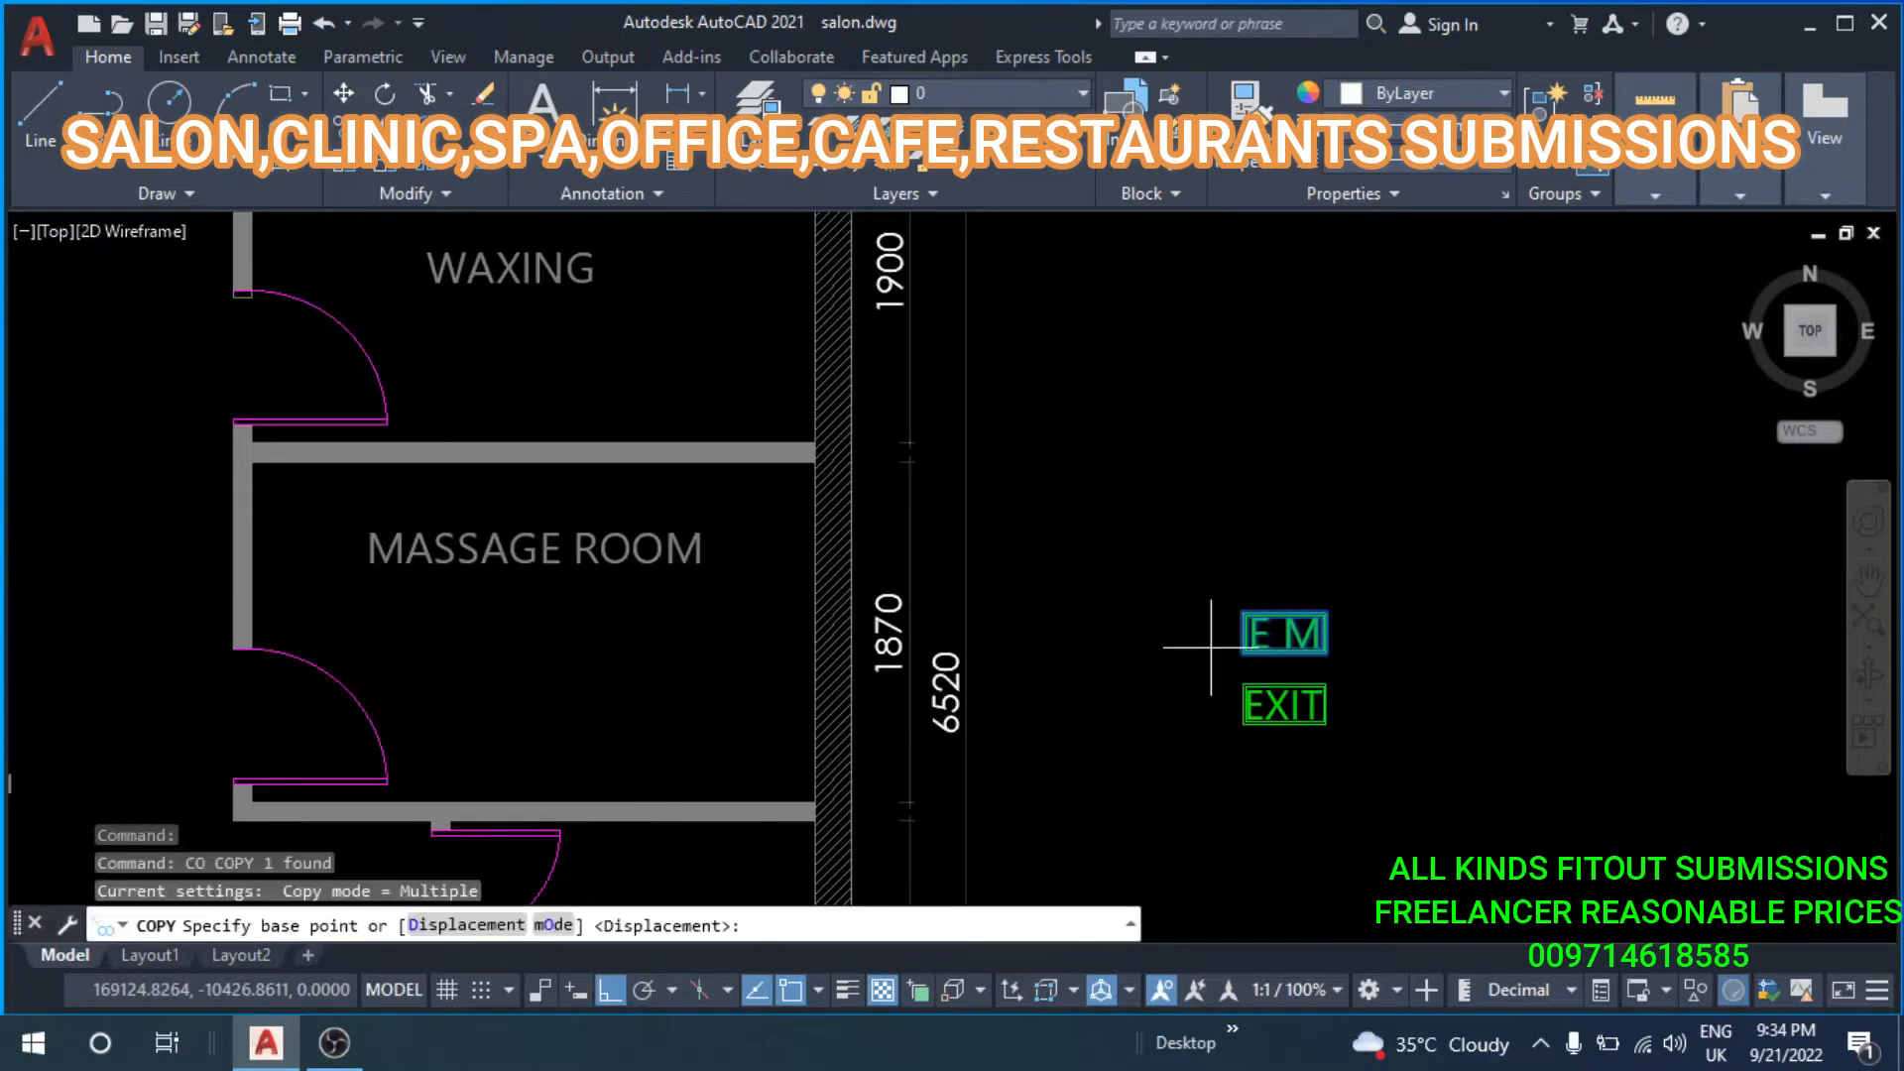
{"action": "left_click", "coordinate": [1286, 632]}
{"action": "scroll", "coordinate": [420, 465], "scroll_direction": "down", "scroll_amount": 4}
{"action": "middle_click_drag", "start_coordinate": [355, 503], "coordinate": [1299, 516]}
{"action": "scroll", "coordinate": [554, 504], "scroll_direction": "down", "scroll_amount": 2}
{"action": "middle_click_drag", "start_coordinate": [540, 501], "coordinate": [696, 516]}
{"action": "middle_click_drag", "start_coordinate": [393, 506], "coordinate": [807, 476]}
{"action": "scroll", "coordinate": [662, 457], "scroll_direction": "up", "scroll_amount": 8}
{"action": "middle_click_drag", "start_coordinate": [859, 612], "coordinate": [917, 543]}
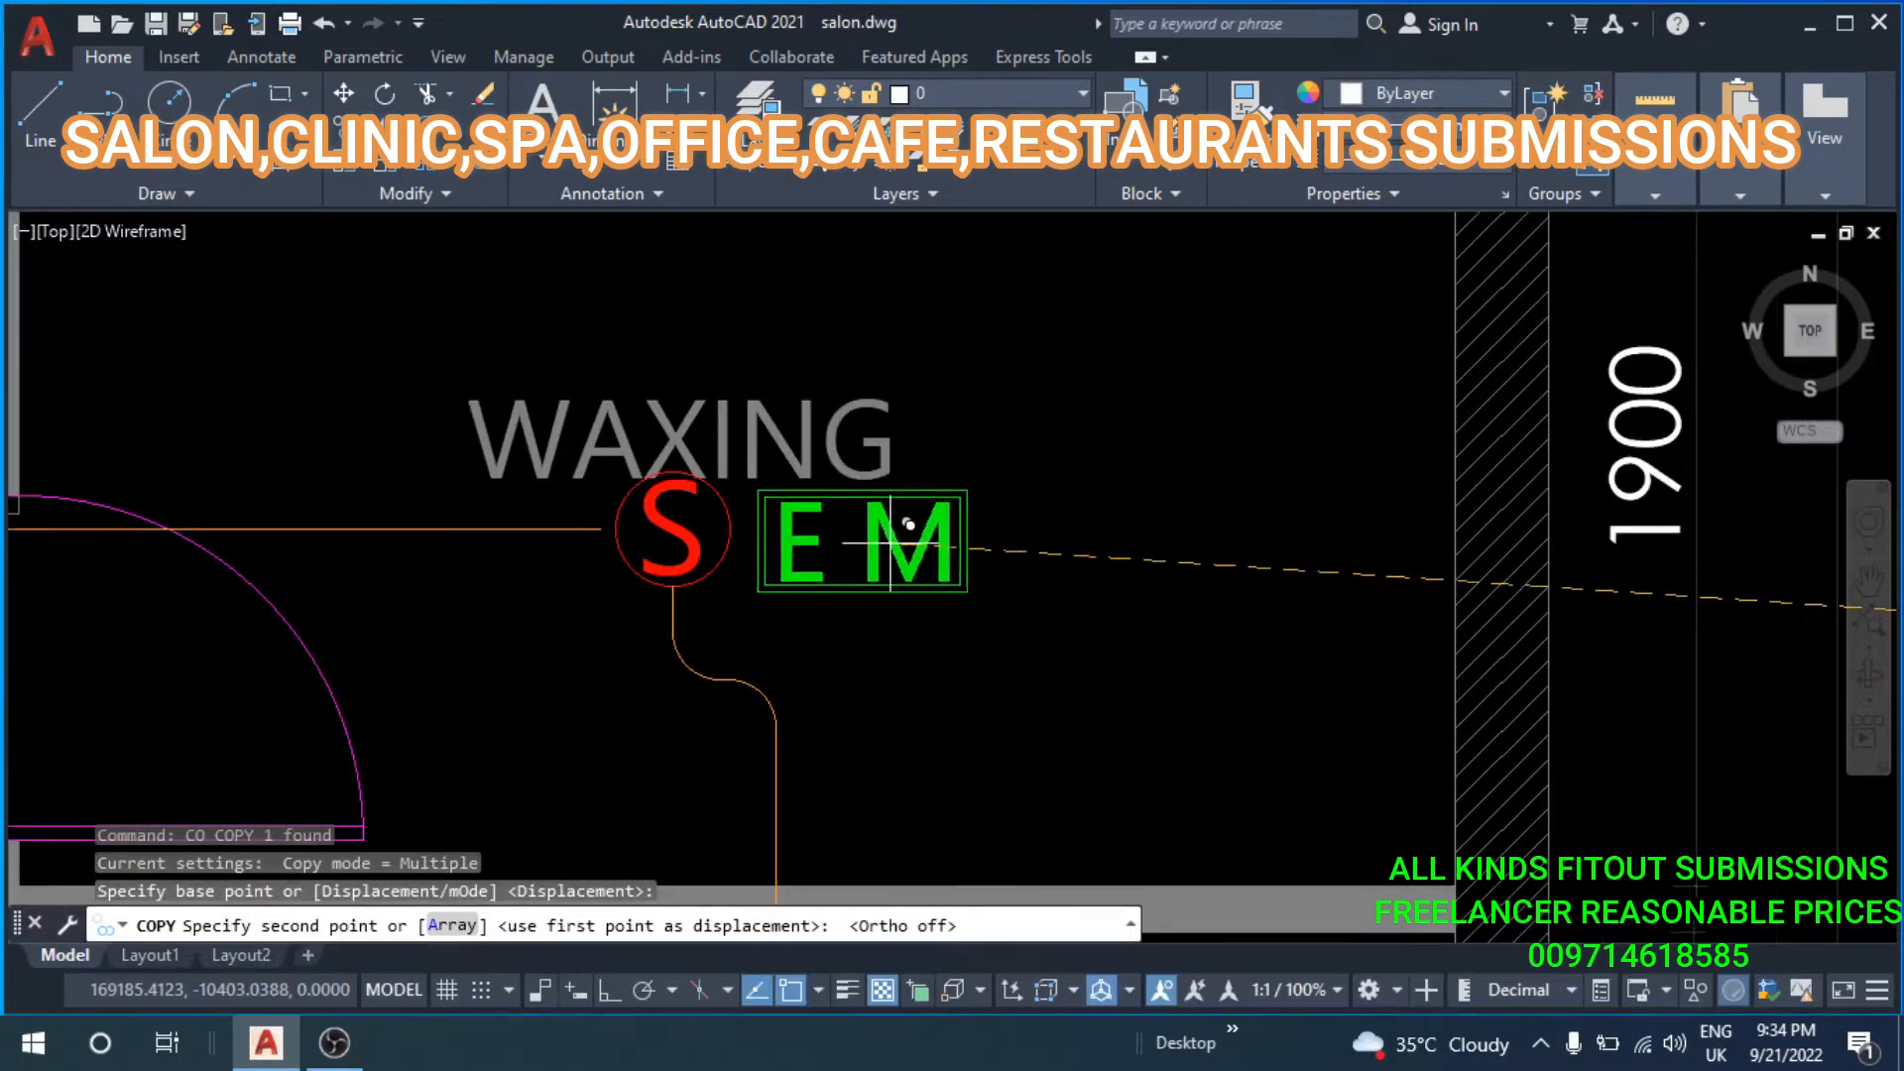
Place another copy of the EM block beside the red S symbol in the MASSAGE ROOM.
{"action": "scroll", "coordinate": [873, 387], "scroll_direction": "down", "scroll_amount": 4}
{"action": "middle_click_drag", "start_coordinate": [872, 387], "coordinate": [850, 342]}
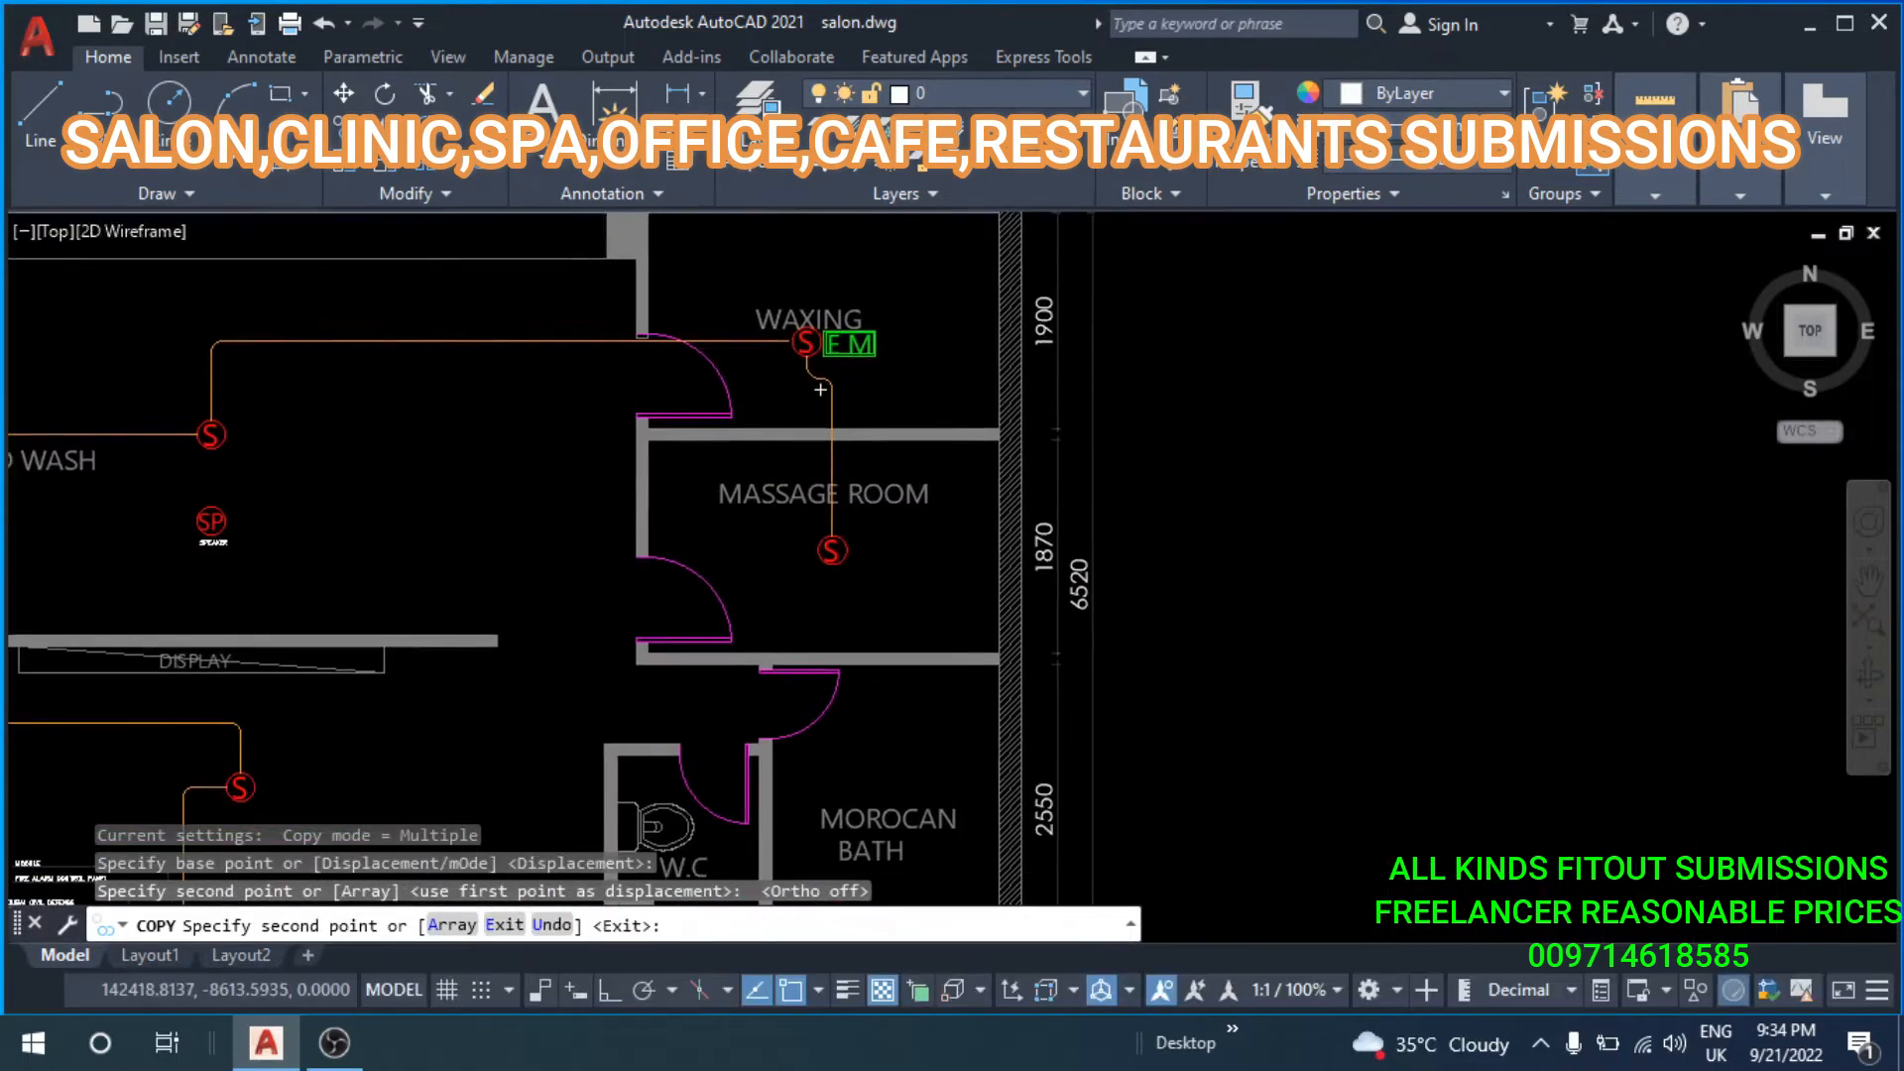
{"action": "scroll", "coordinate": [926, 540], "scroll_direction": "up", "scroll_amount": 4}
{"action": "left_click", "coordinate": [817, 546]}
Place a copy of the EM block just right of the S symbol in the HEAD WASH area.
{"action": "scroll", "coordinate": [372, 683], "scroll_direction": "down", "scroll_amount": 5}
{"action": "middle_click_drag", "start_coordinate": [397, 676], "coordinate": [942, 620]}
{"action": "middle_click_drag", "start_coordinate": [578, 497], "coordinate": [929, 593]}
{"action": "scroll", "coordinate": [827, 551], "scroll_direction": "up", "scroll_amount": 3}
{"action": "middle_click_drag", "start_coordinate": [791, 633], "coordinate": [1200, 485]}
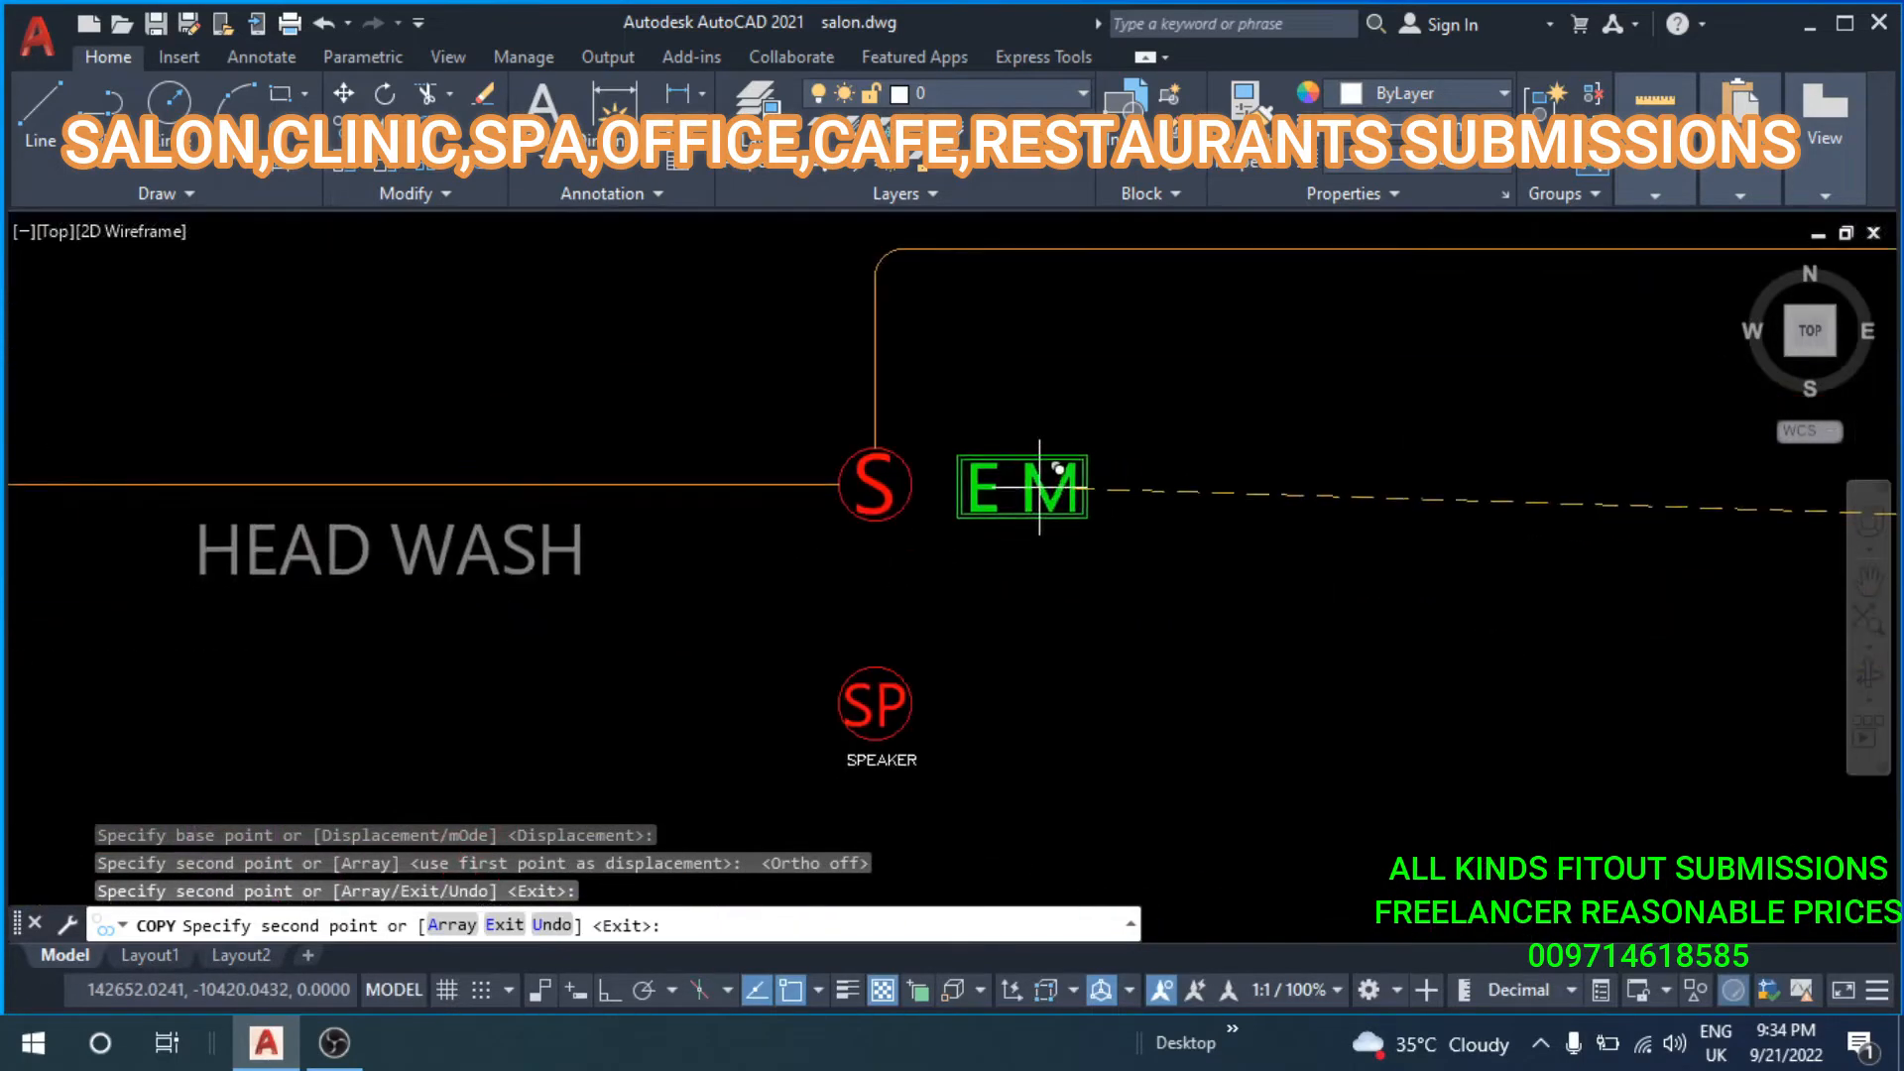
{"action": "left_click", "coordinate": [1014, 483]}
Place EM copies just left of the H symbol in the PANTRY and right of the S symbol in the MANICURE area.
{"action": "scroll", "coordinate": [495, 544], "scroll_direction": "down", "scroll_amount": 4}
{"action": "middle_click_drag", "start_coordinate": [691, 546], "coordinate": [1370, 554]}
{"action": "scroll", "coordinate": [778, 437], "scroll_direction": "up", "scroll_amount": 6}
{"action": "middle_click_drag", "start_coordinate": [836, 525], "coordinate": [1051, 766]}
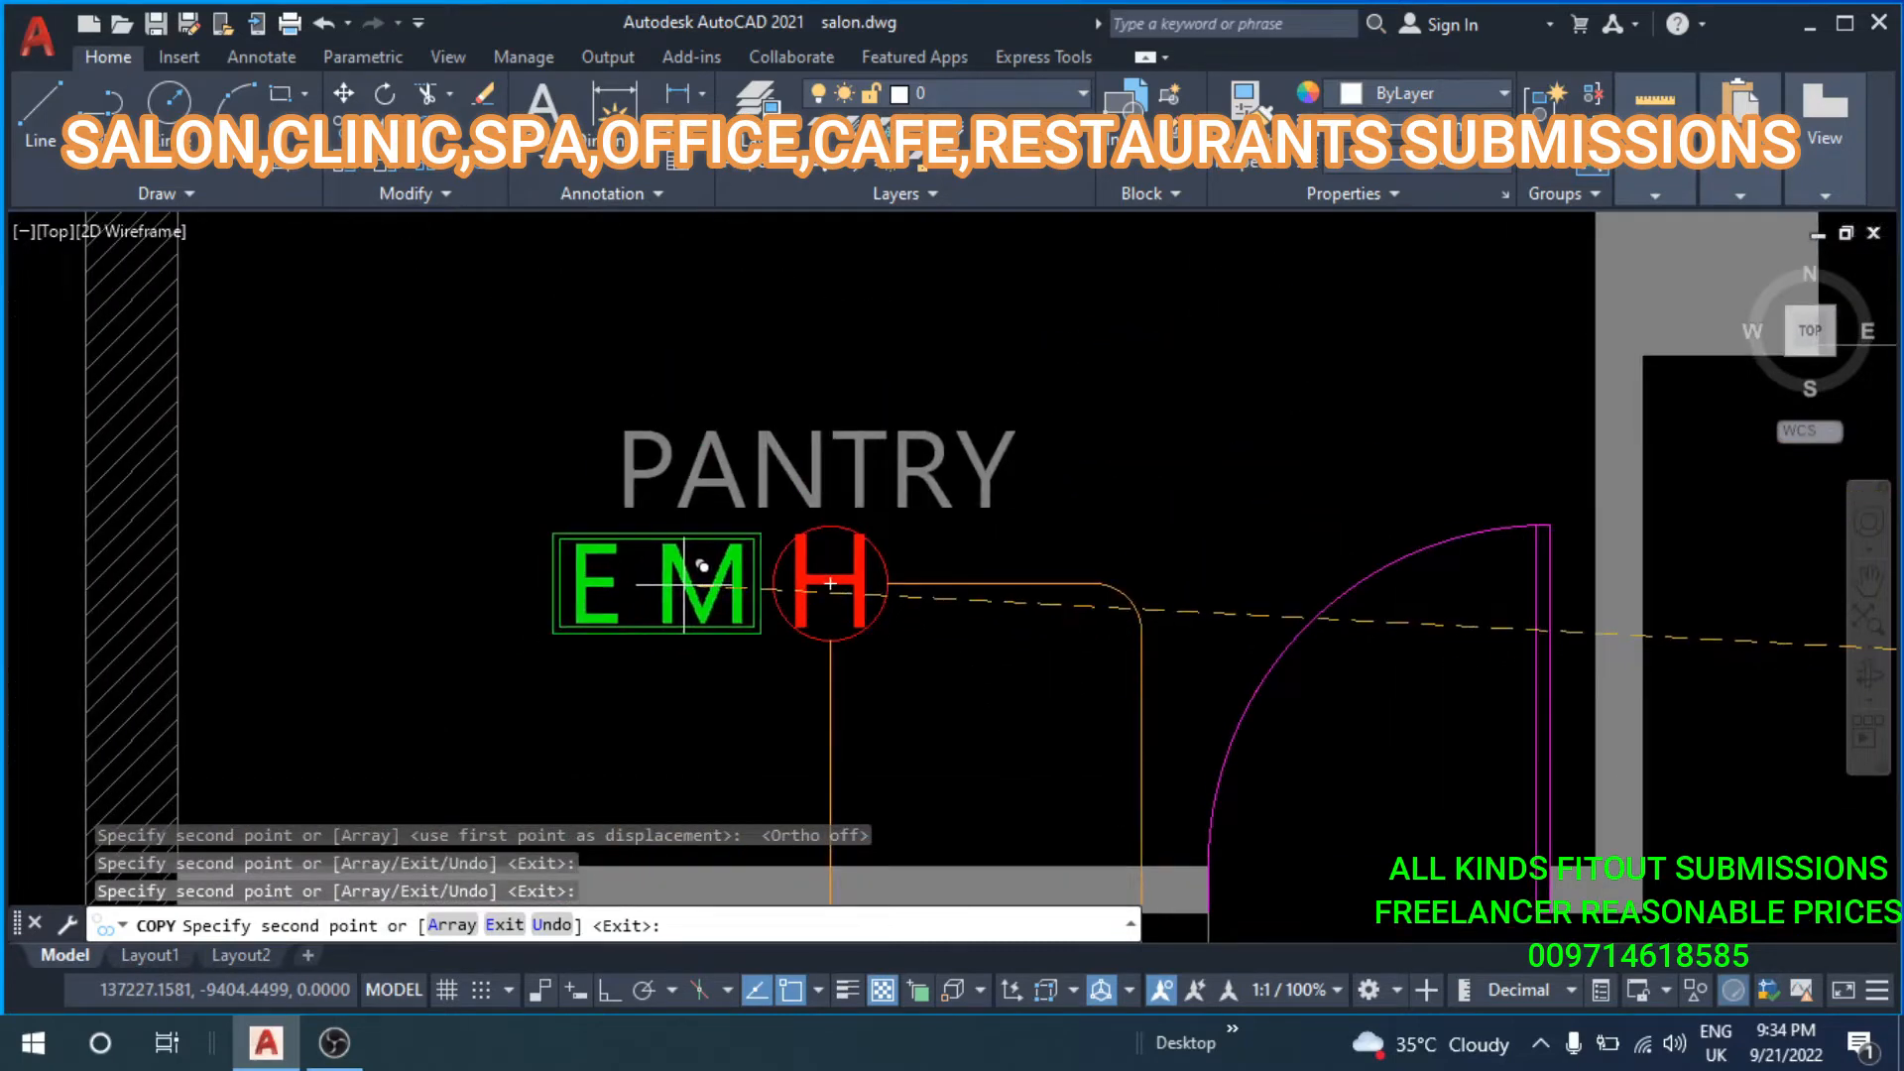
{"action": "scroll", "coordinate": [715, 631], "scroll_direction": "down", "scroll_amount": 4}
{"action": "middle_click_drag", "start_coordinate": [684, 734], "coordinate": [723, 574]}
{"action": "scroll", "coordinate": [722, 574], "scroll_direction": "up", "scroll_amount": 4}
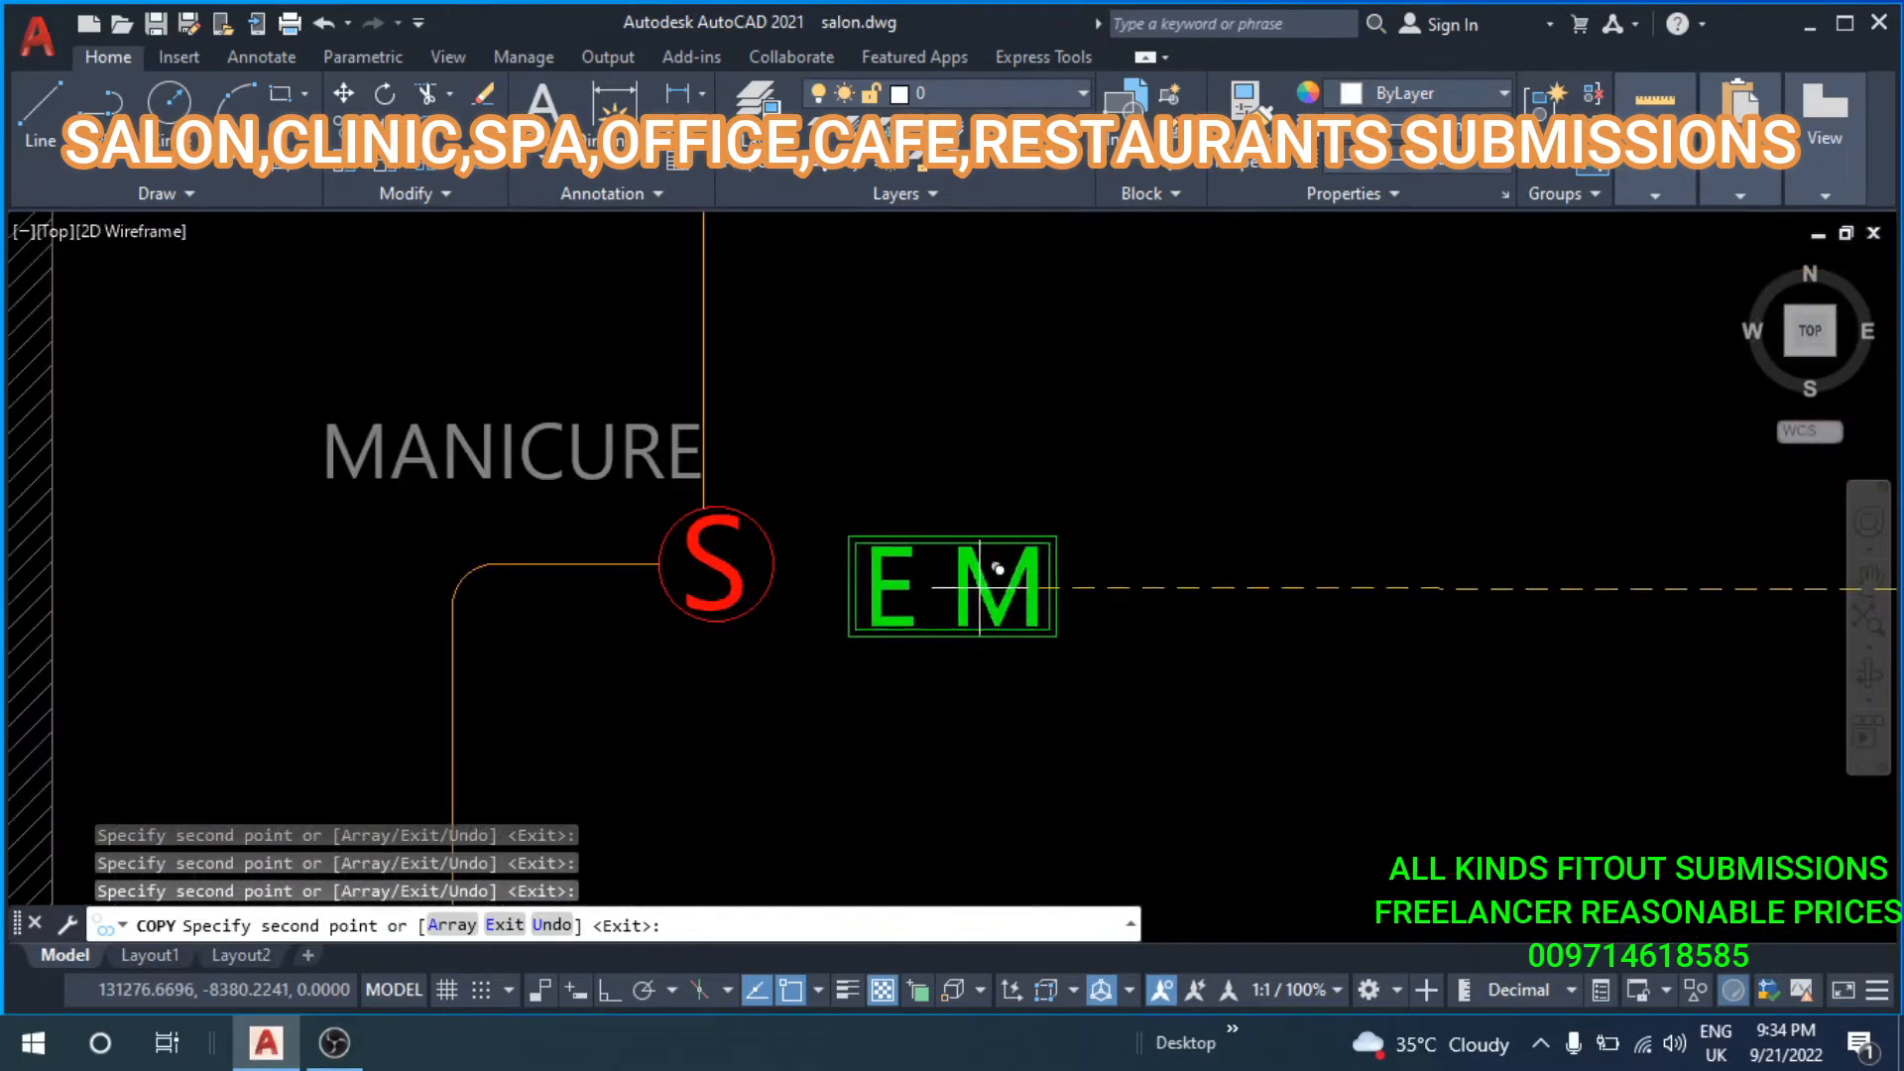
{"action": "left_click", "coordinate": [925, 572]}
Place an EM copy beside the S symbol in the FACIAL ROOM, just above the room name.
{"action": "scroll", "coordinate": [860, 630], "scroll_direction": "down", "scroll_amount": 4}
{"action": "middle_click_drag", "start_coordinate": [880, 824], "coordinate": [812, 650]}
{"action": "scroll", "coordinate": [811, 716], "scroll_direction": "up", "scroll_amount": 4}
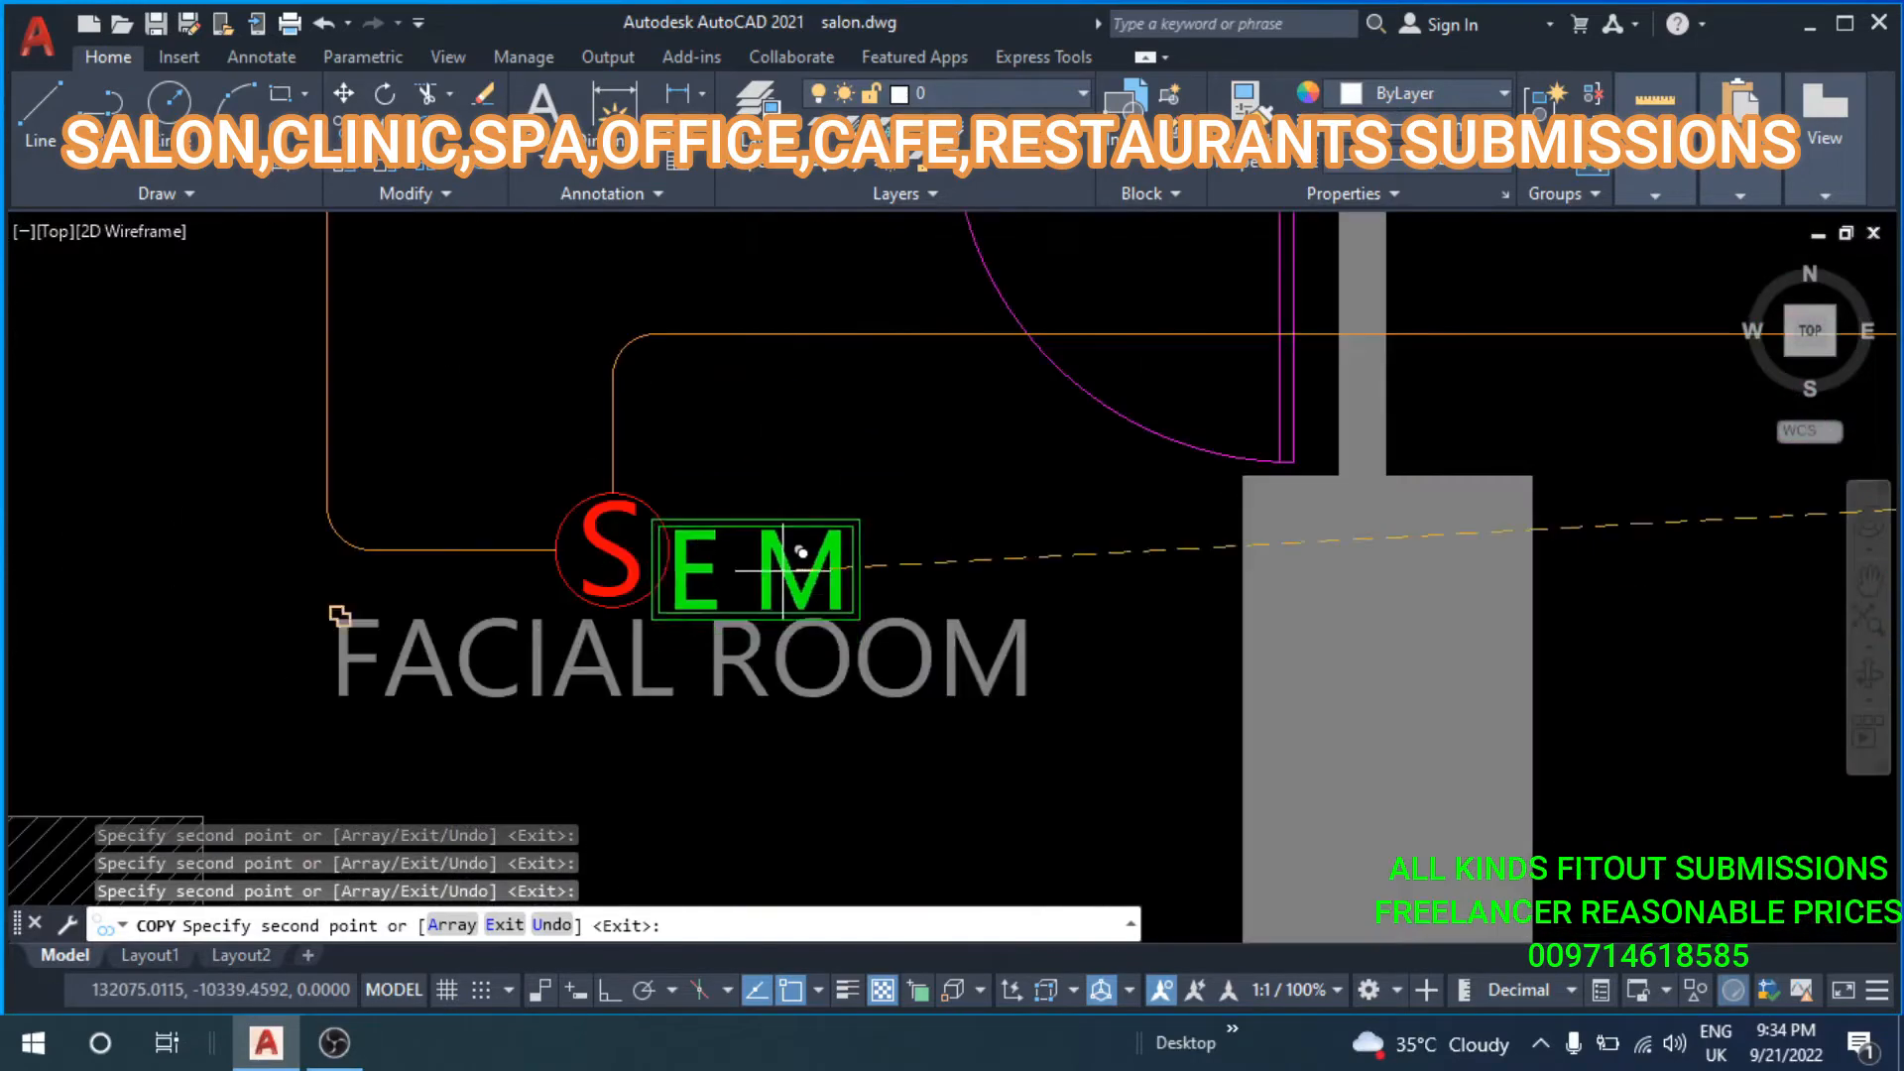
{"action": "scroll", "coordinate": [794, 548], "scroll_direction": "up", "scroll_amount": 1}
Place the last EM copy right of the S symbol between the DISPLAY and the main entrance, and end copying.
{"action": "scroll", "coordinate": [817, 571], "scroll_direction": "down", "scroll_amount": 4}
{"action": "scroll", "coordinate": [972, 711], "scroll_direction": "up", "scroll_amount": 4}
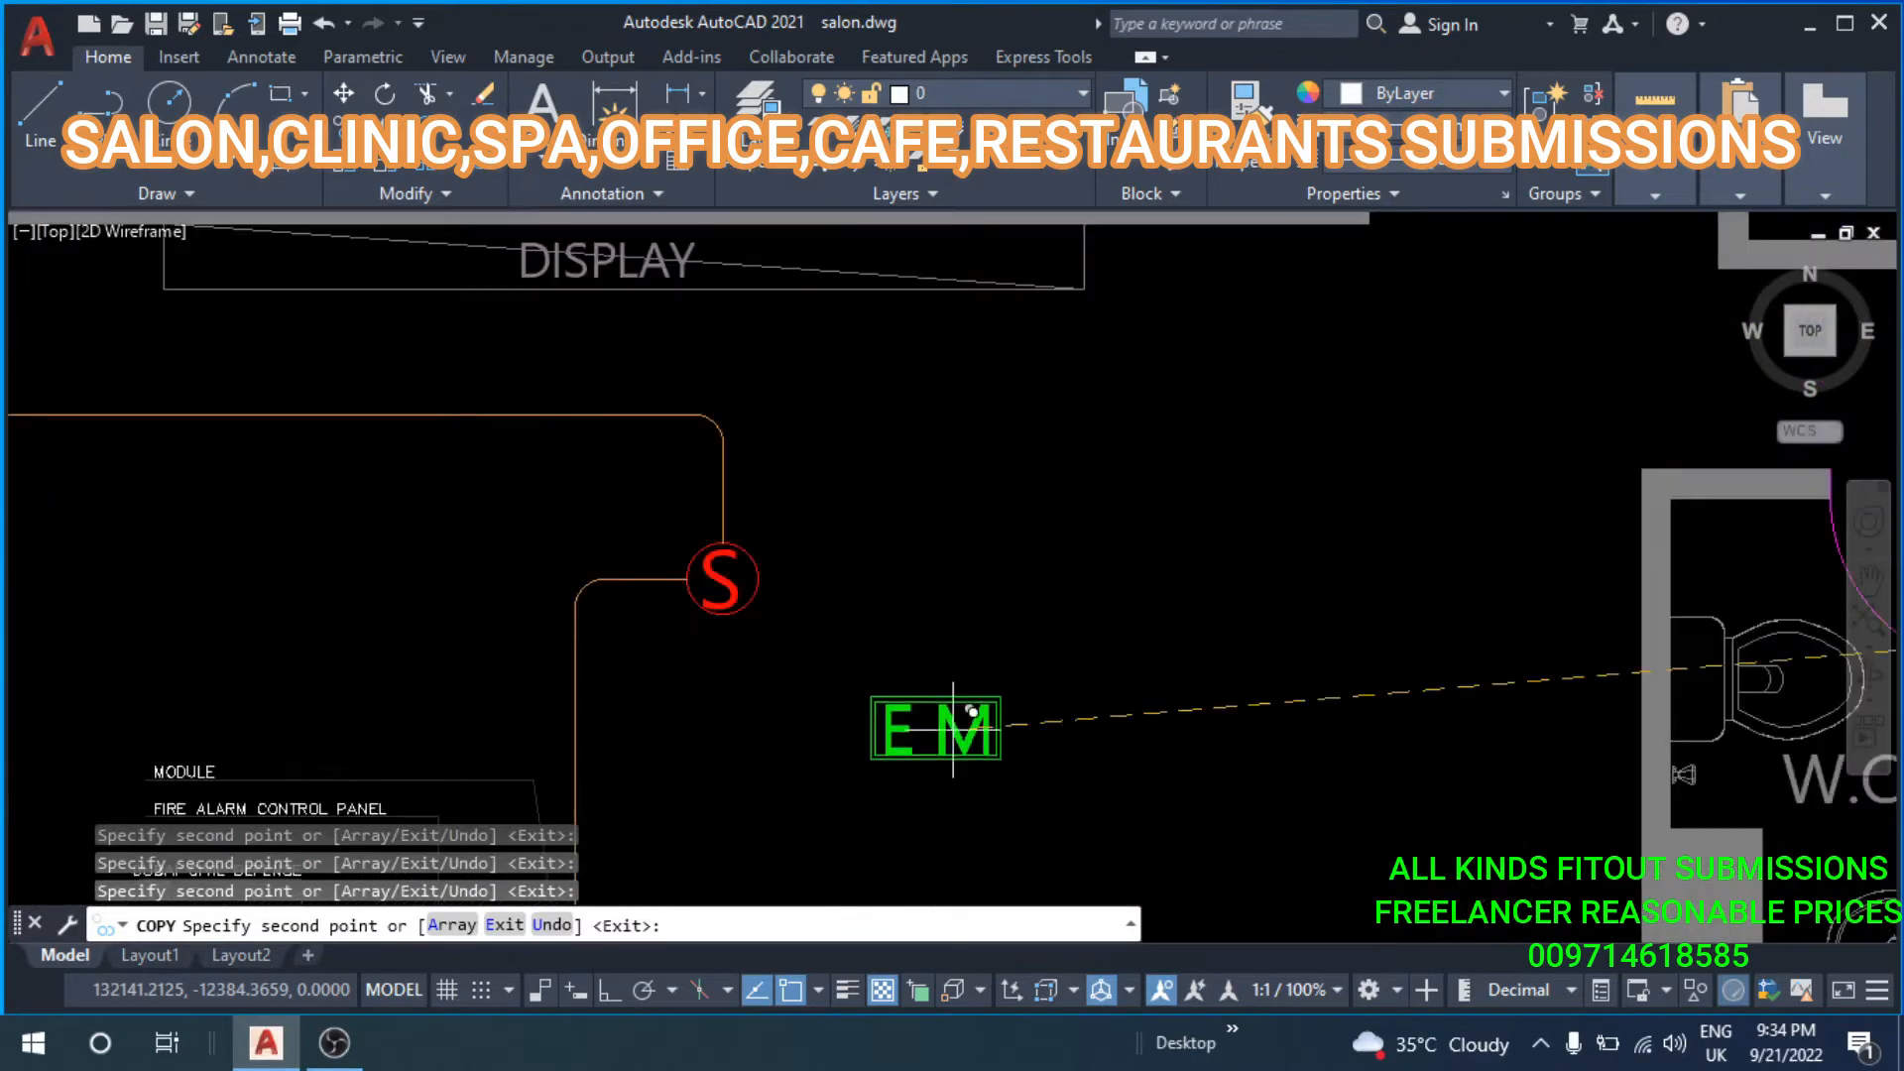
{"action": "left_click", "coordinate": [857, 577]}
{"action": "scroll", "coordinate": [856, 579], "scroll_direction": "down", "scroll_amount": 2}
{"action": "middle_click_drag", "start_coordinate": [869, 599], "coordinate": [932, 865]}
{"action": "scroll", "coordinate": [912, 586], "scroll_direction": "up", "scroll_amount": 2}
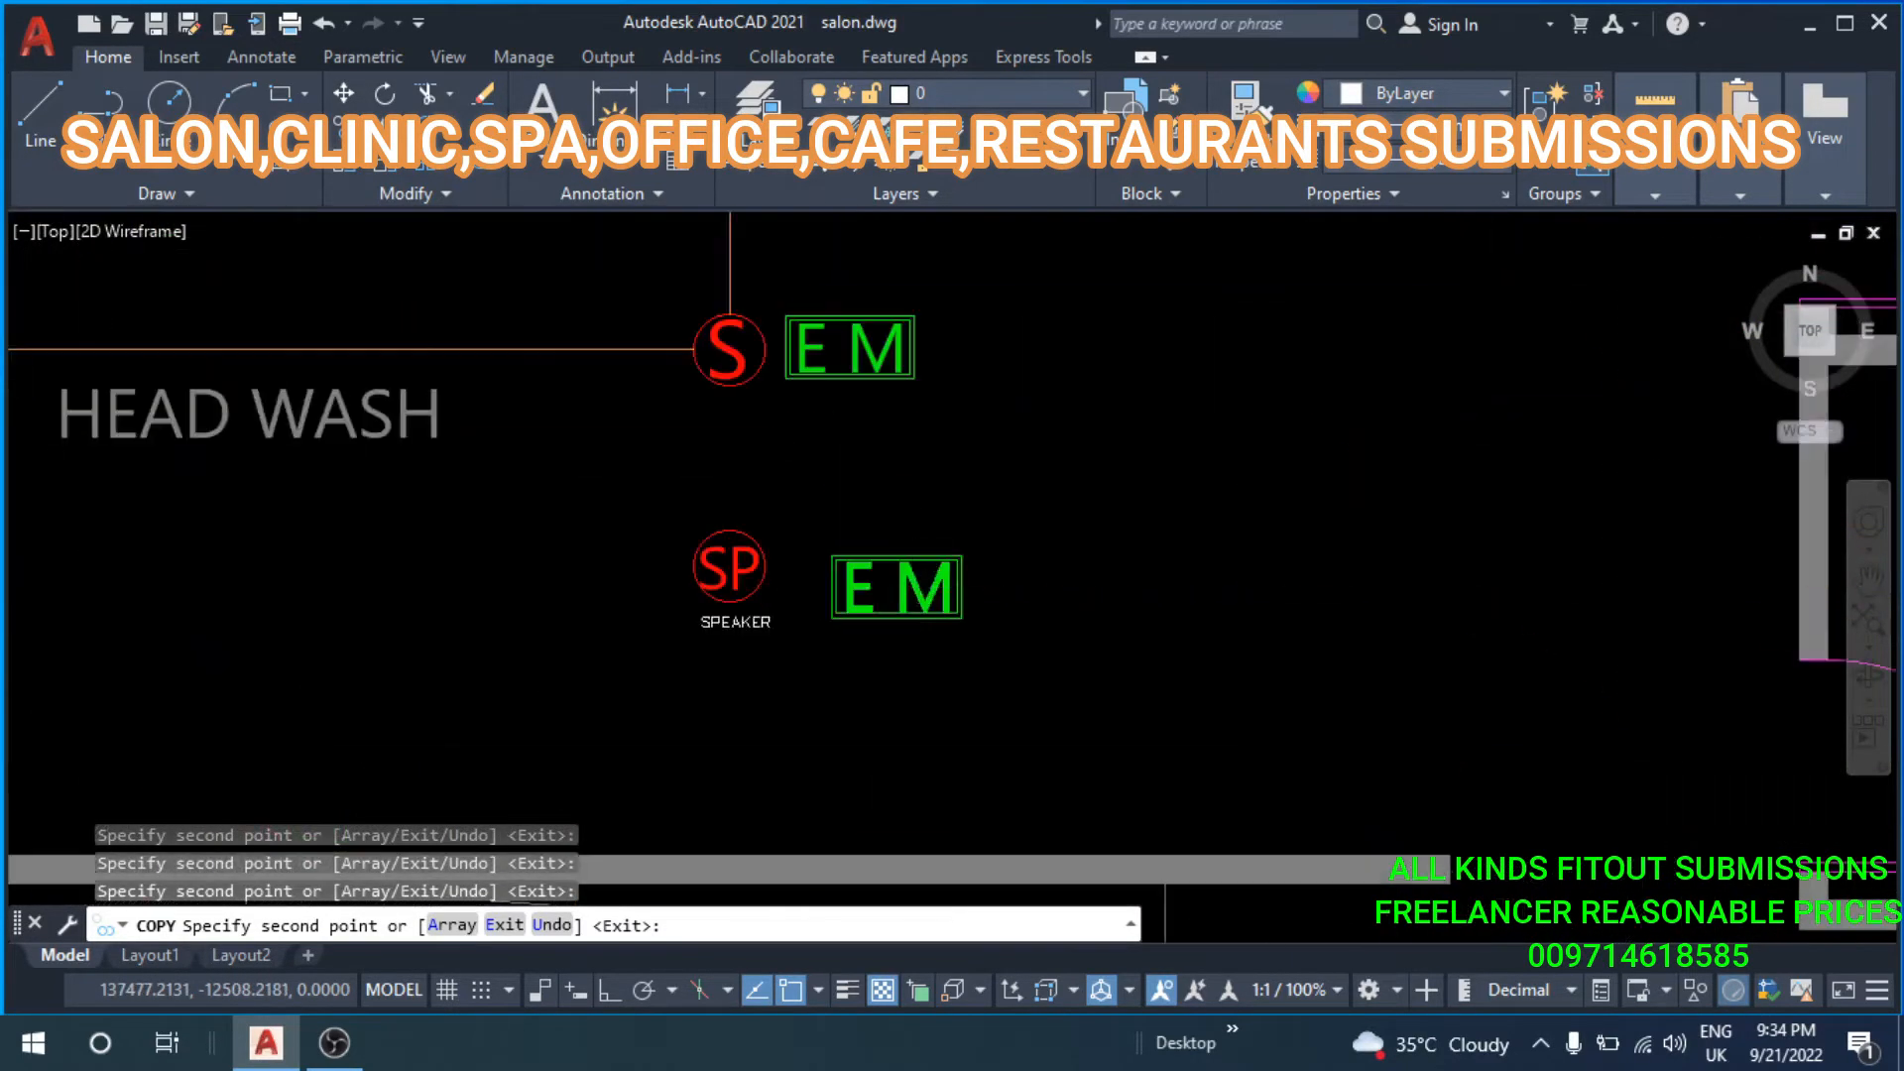
{"action": "scroll", "coordinate": [1059, 480], "scroll_direction": "down", "scroll_amount": 2}
{"action": "scroll", "coordinate": [1051, 496], "scroll_direction": "down", "scroll_amount": 1}
{"action": "middle_click_drag", "start_coordinate": [1024, 607], "coordinate": [813, 523]}
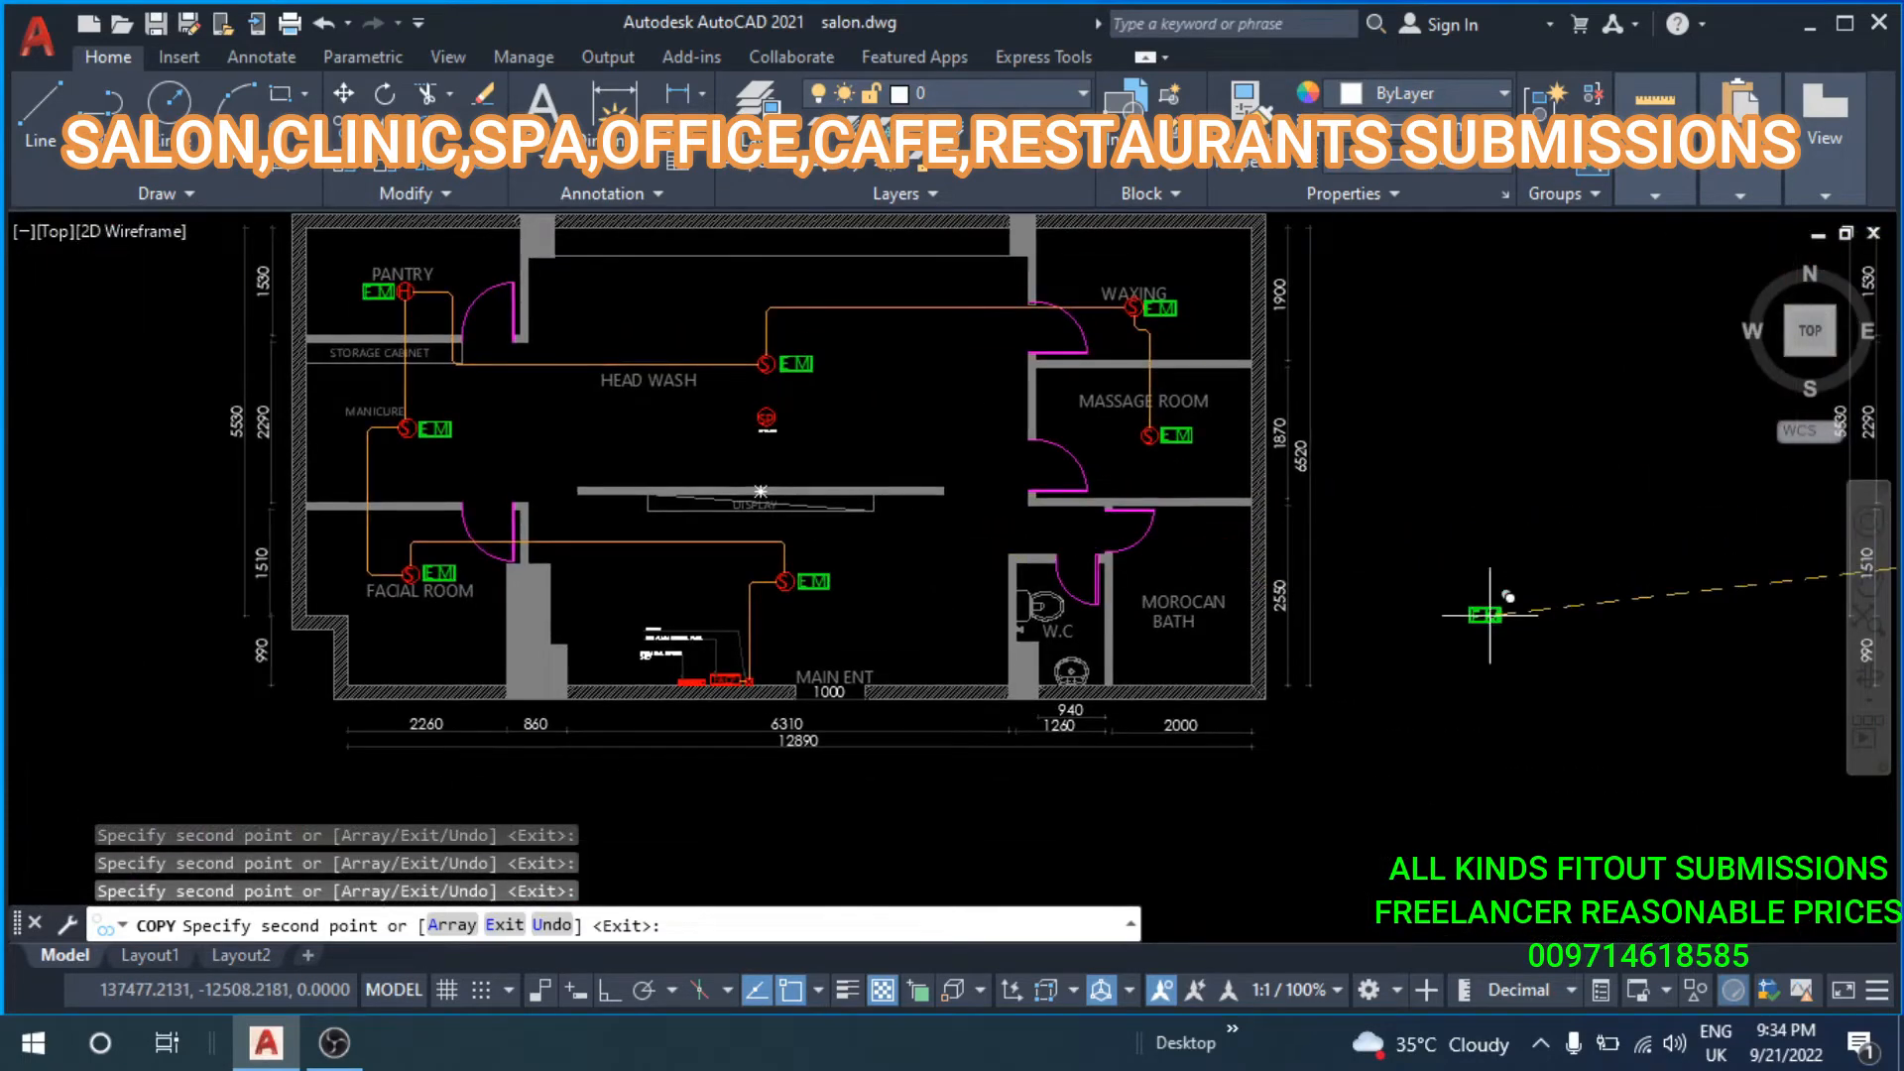
{"action": "key", "text": "Escape"}
{"action": "key", "text": "Escape"}
Copy the EXIT block from its centre to the MAIN ENT opening of the fire alarm plan.
{"action": "scroll", "coordinate": [1150, 603], "scroll_direction": "down", "scroll_amount": 3}
{"action": "middle_click_drag", "start_coordinate": [1171, 599], "coordinate": [841, 563]}
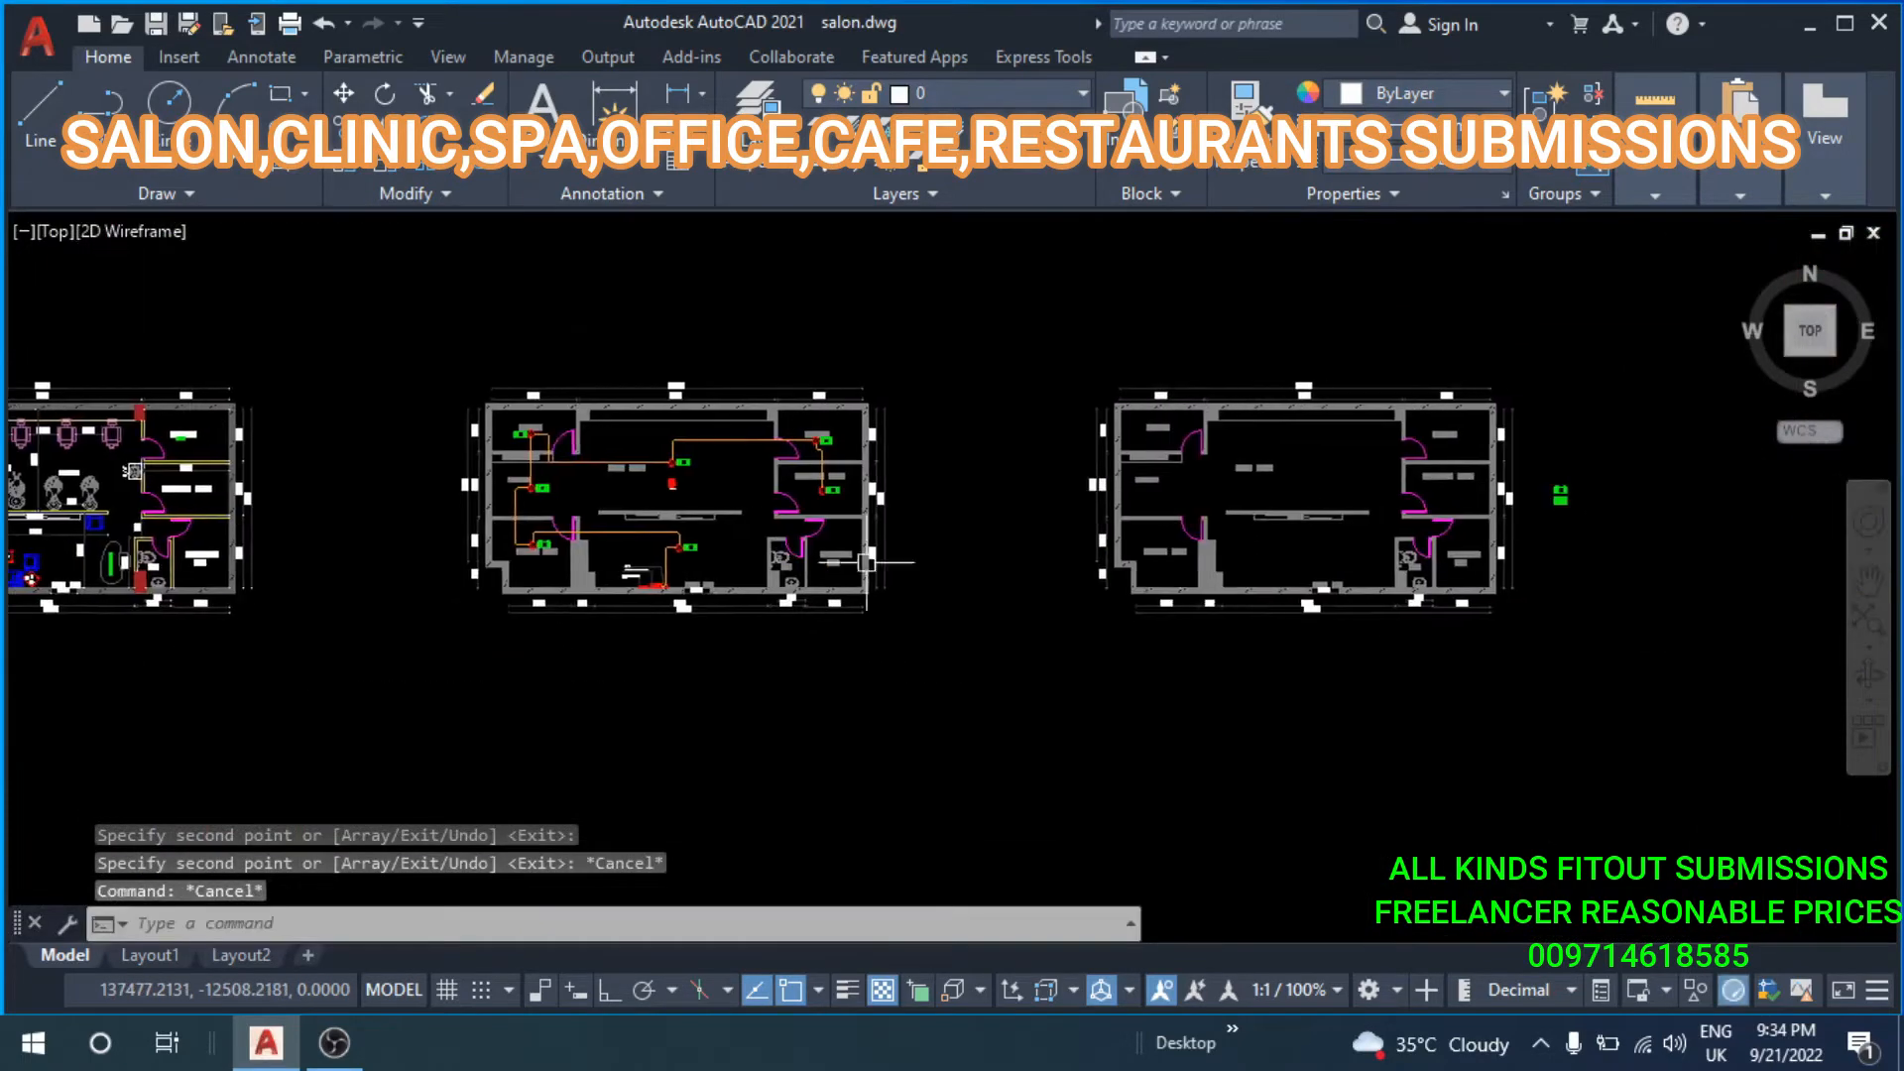
{"action": "scroll", "coordinate": [1552, 525], "scroll_direction": "up", "scroll_amount": 3}
{"action": "middle_click_drag", "start_coordinate": [1591, 451], "coordinate": [1361, 523]}
{"action": "scroll", "coordinate": [1358, 523], "scroll_direction": "up", "scroll_amount": 3}
{"action": "left_click", "coordinate": [1425, 500]}
{"action": "left_click", "coordinate": [1246, 622]}
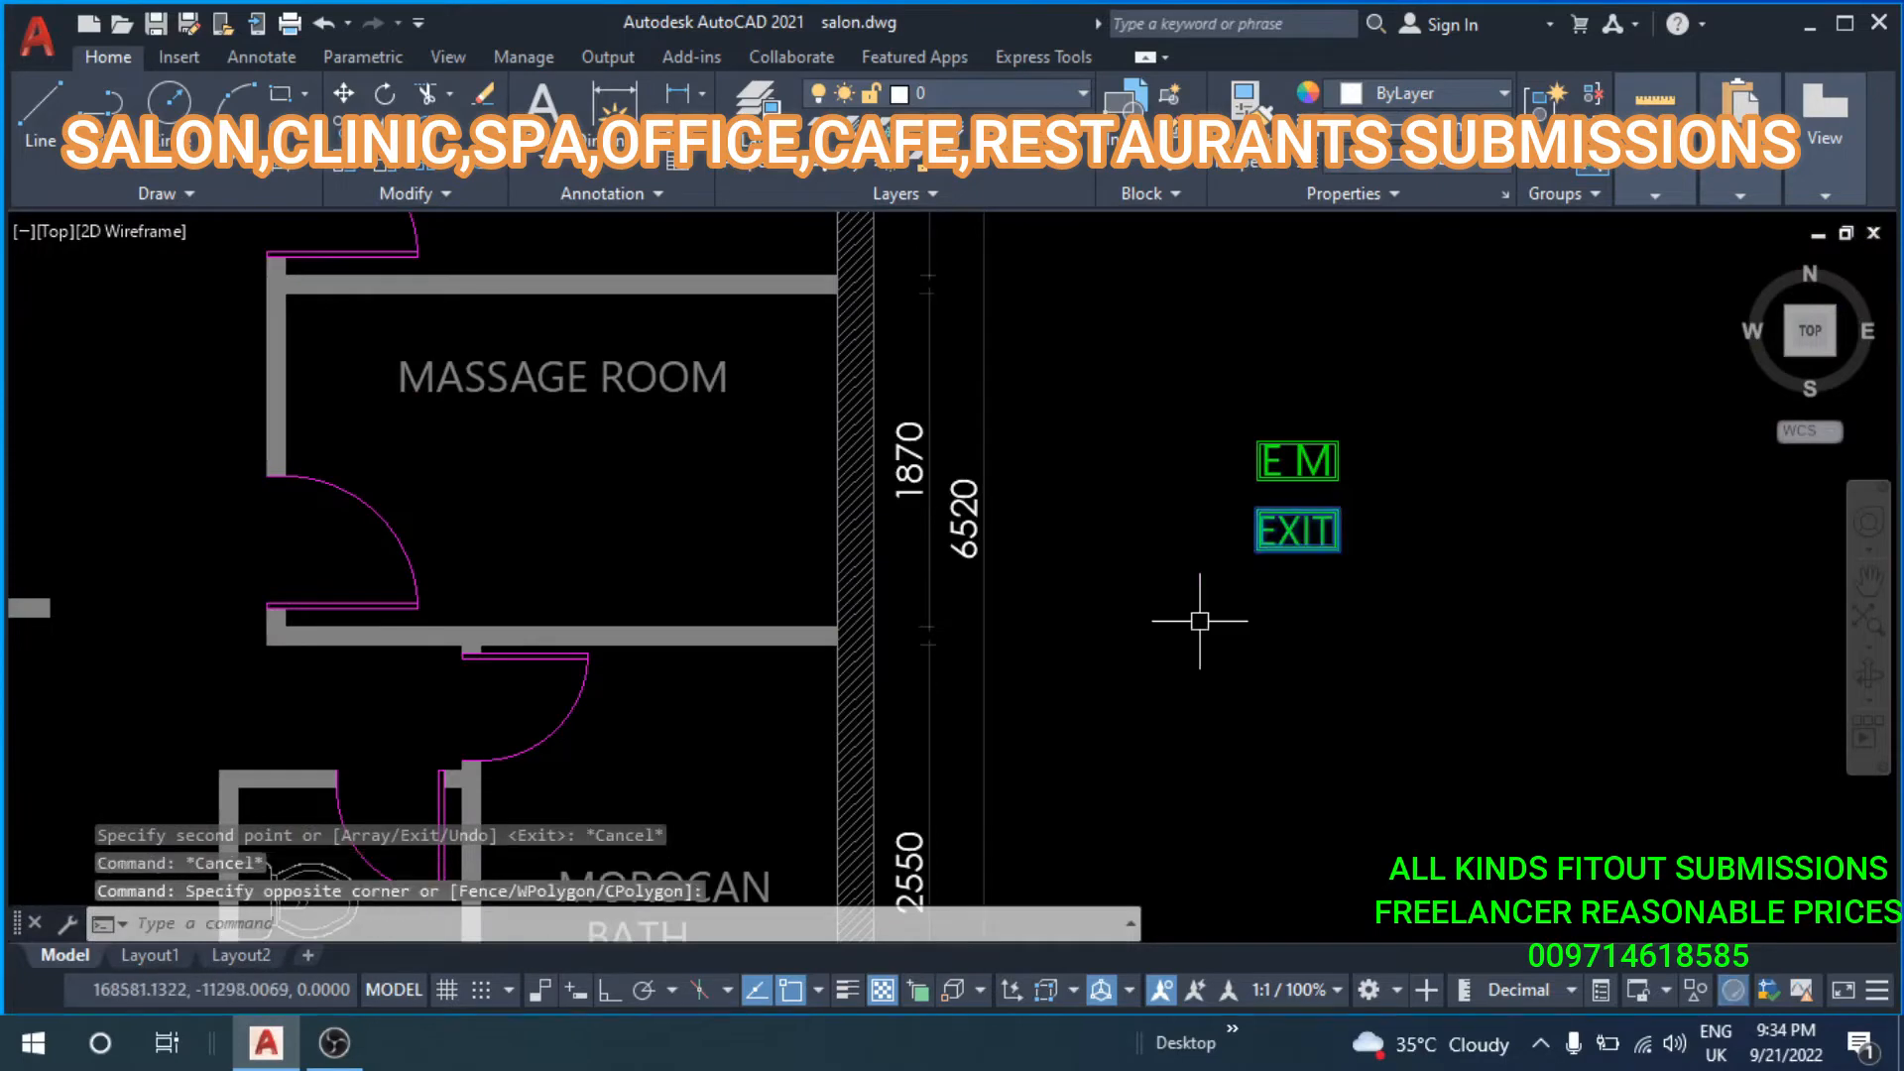
{"action": "type", "text": "co"}
{"action": "key", "text": "Return"}
{"action": "left_click", "coordinate": [1297, 530]}
{"action": "scroll", "coordinate": [395, 774], "scroll_direction": "down", "scroll_amount": 5}
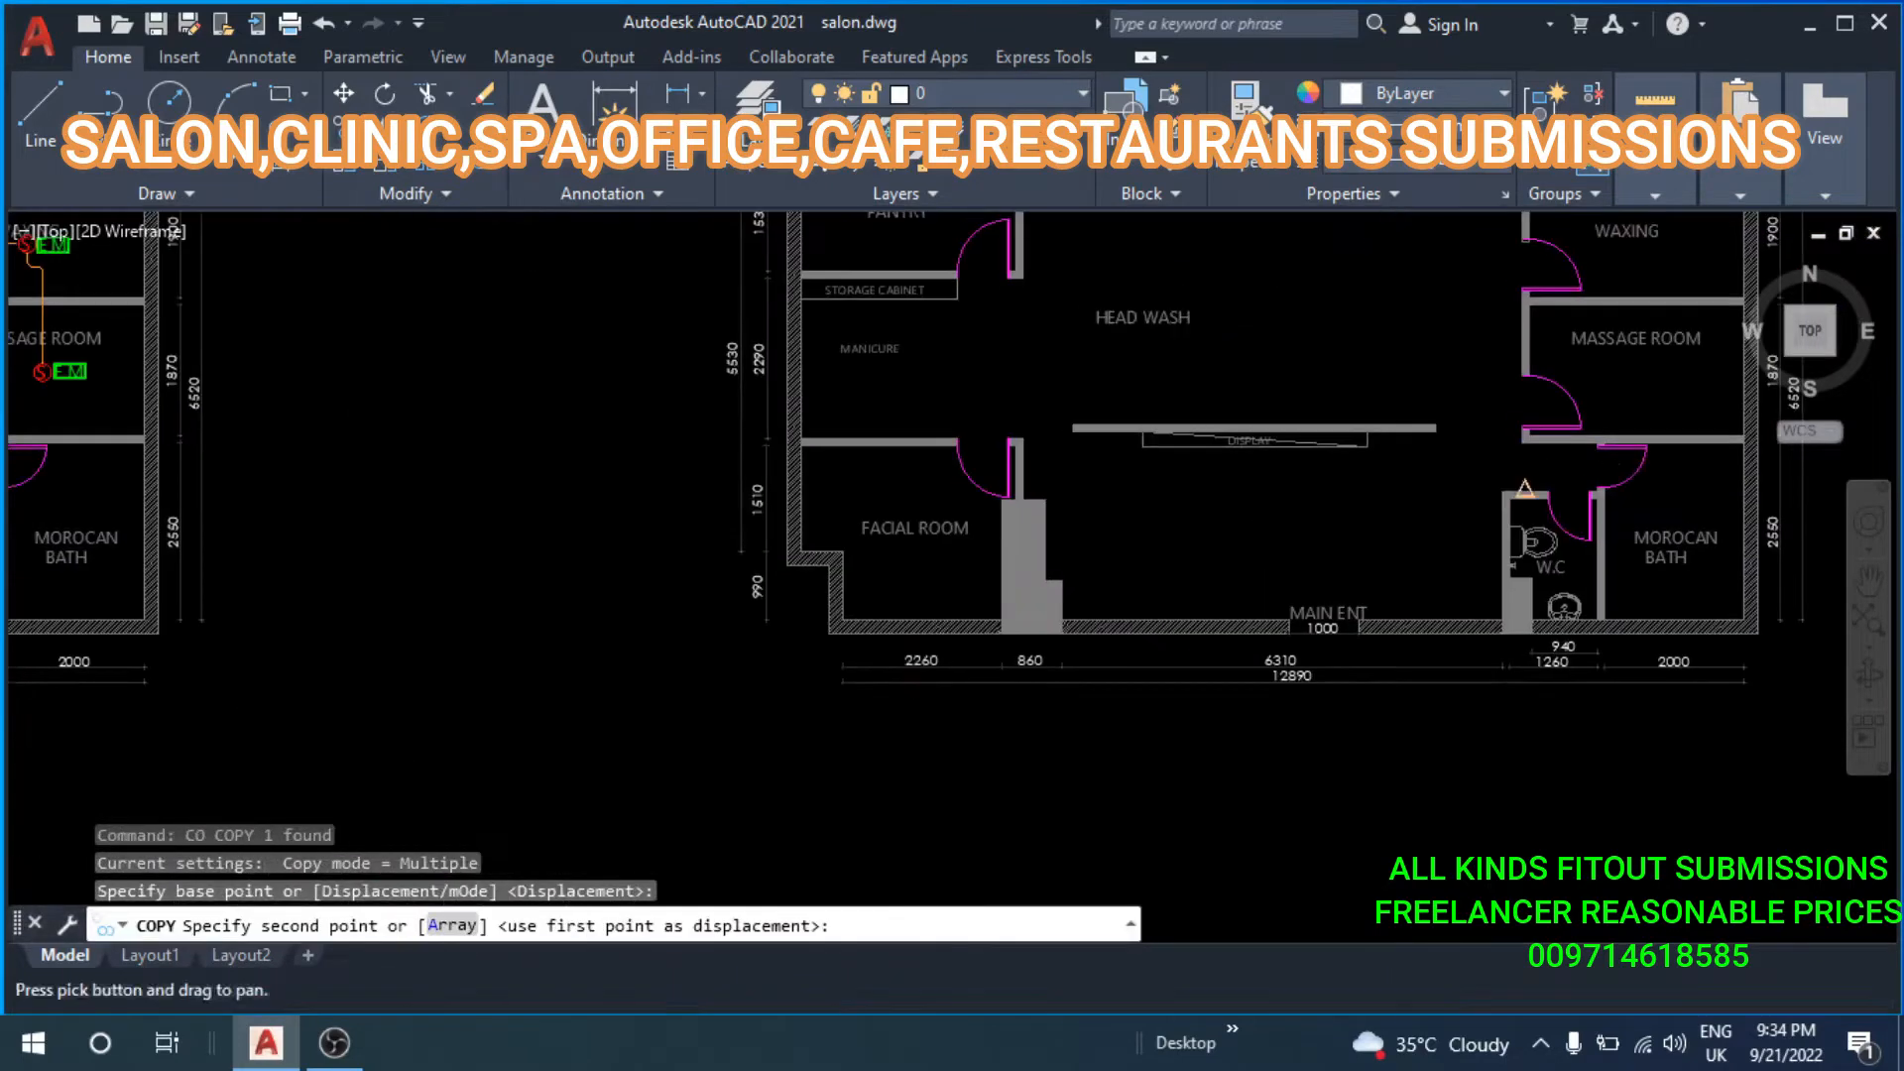
{"action": "middle_click_drag", "start_coordinate": [744, 555], "coordinate": [801, 566]}
{"action": "scroll", "coordinate": [823, 515], "scroll_direction": "up", "scroll_amount": 6}
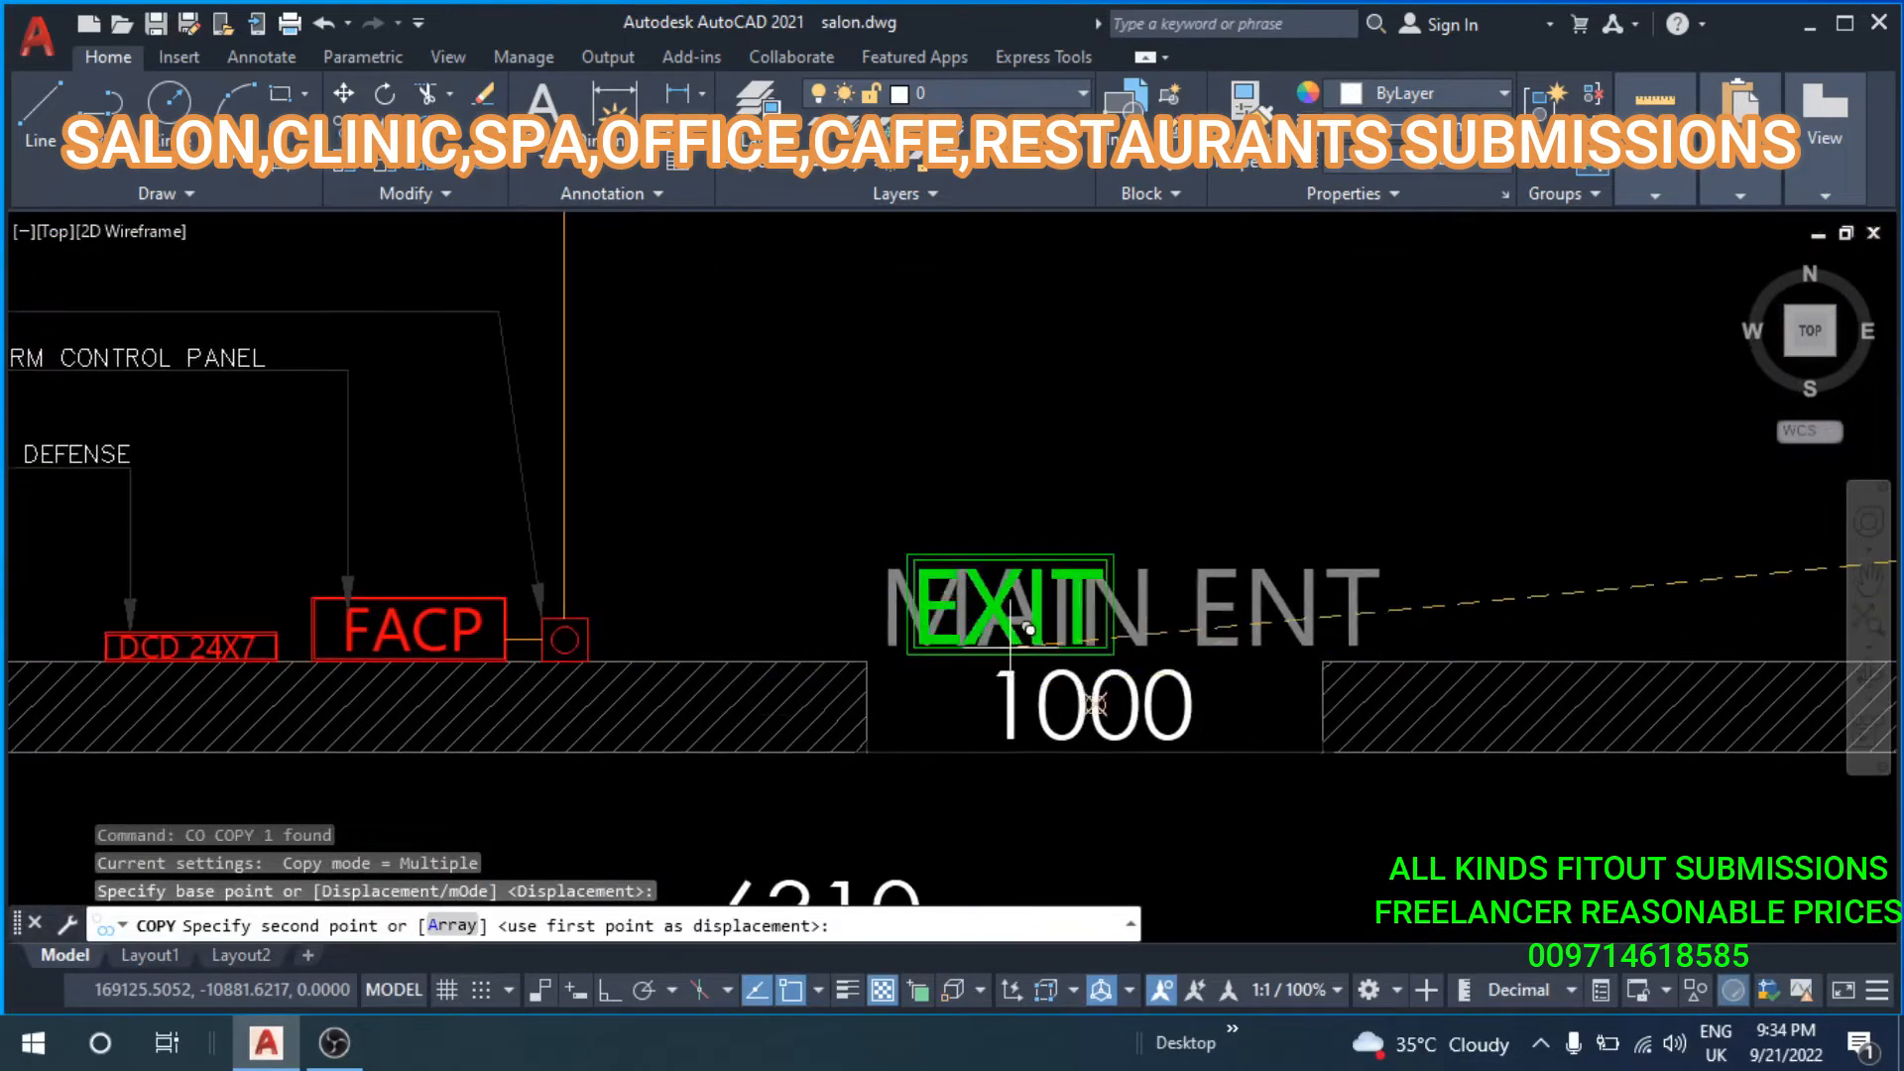
{"action": "key", "text": "Escape"}
{"action": "key", "text": "Escape"}
Move the MAIN ENT text straight down to below the entrance opening.
{"action": "scroll", "coordinate": [1170, 654], "scroll_direction": "down", "scroll_amount": 7}
{"action": "scroll", "coordinate": [1180, 548], "scroll_direction": "up", "scroll_amount": 1}
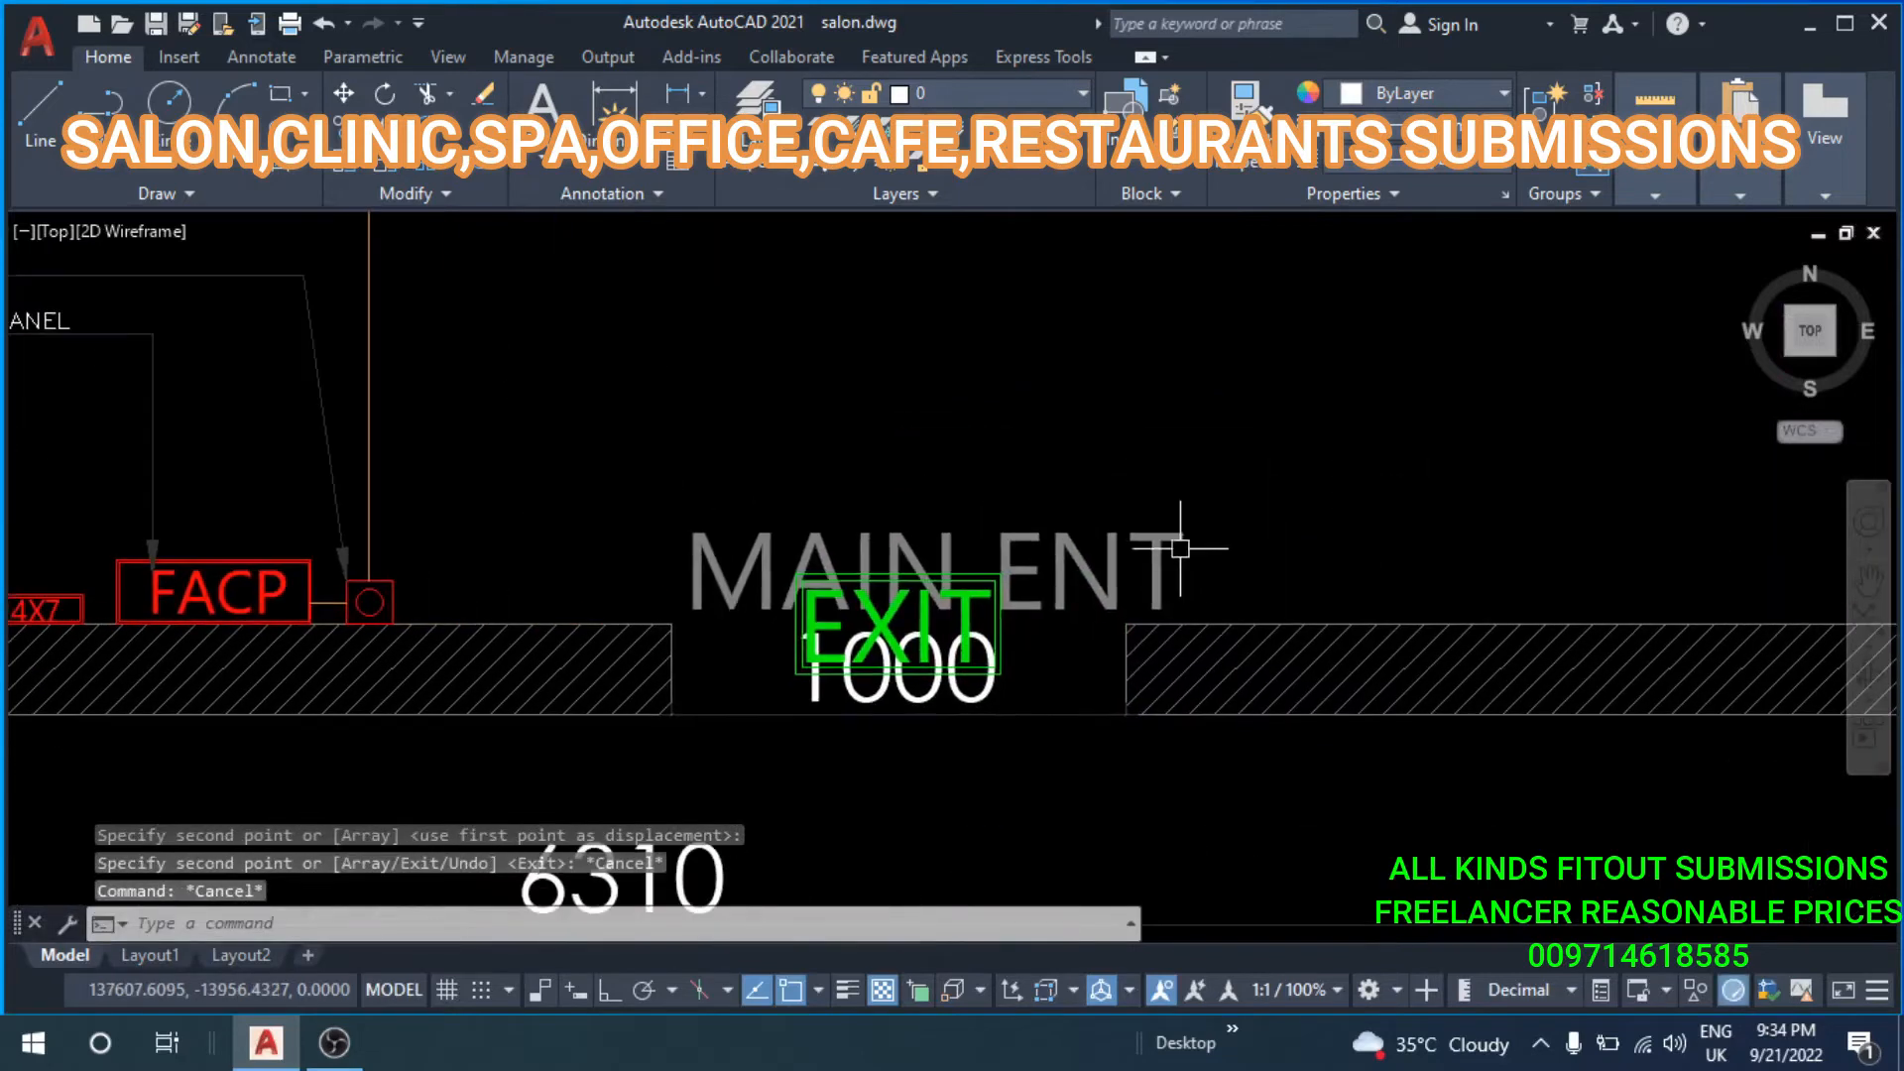
{"action": "type", "text": "m"}
{"action": "key", "text": "space"}
{"action": "left_click", "coordinate": [1080, 549]}
{"action": "left_click", "coordinate": [1065, 763]}
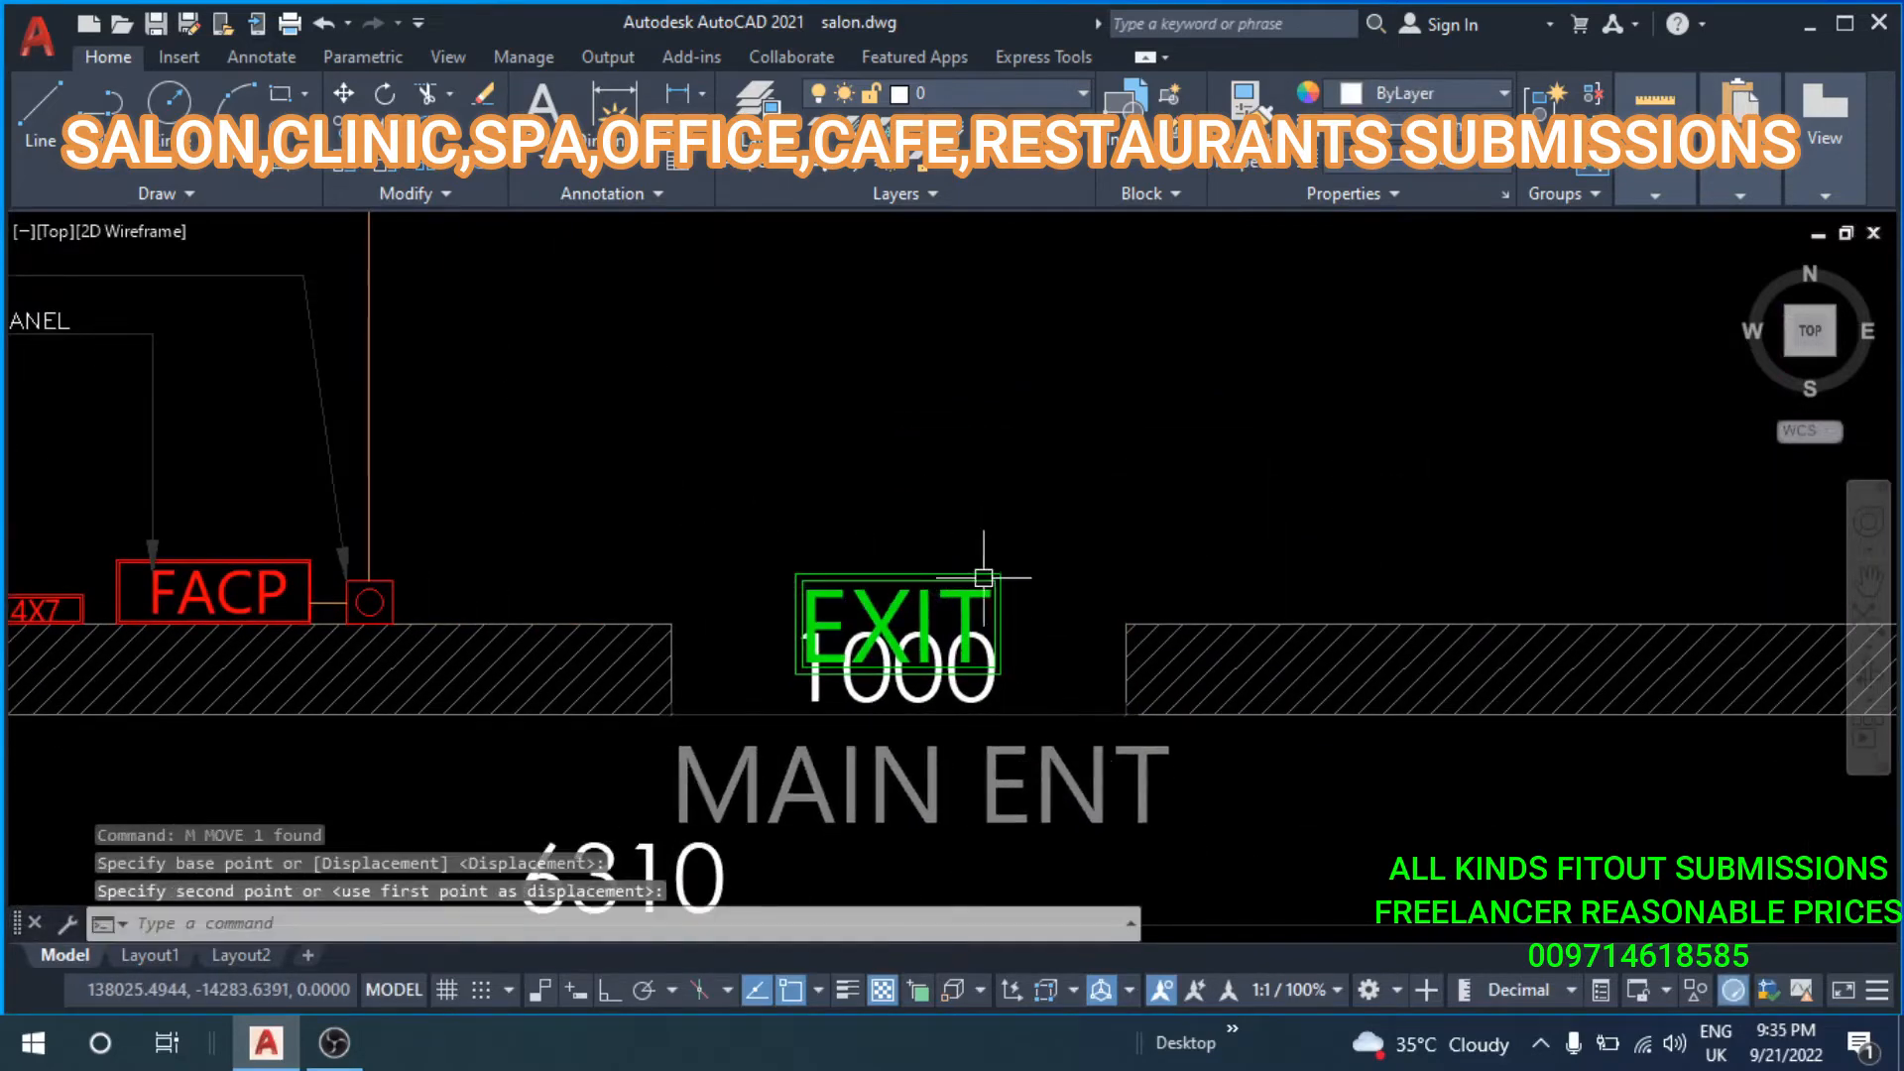
Move the EXIT block up slightly so it sits just above the 1000 dimension text at the entrance.
{"action": "key", "text": "Escape"}
{"action": "left_click", "coordinate": [985, 577]}
{"action": "middle_click_drag", "start_coordinate": [1006, 581], "coordinate": [1060, 653]}
{"action": "type", "text": "m"}
{"action": "key", "text": "space"}
{"action": "left_click", "coordinate": [1086, 624]}
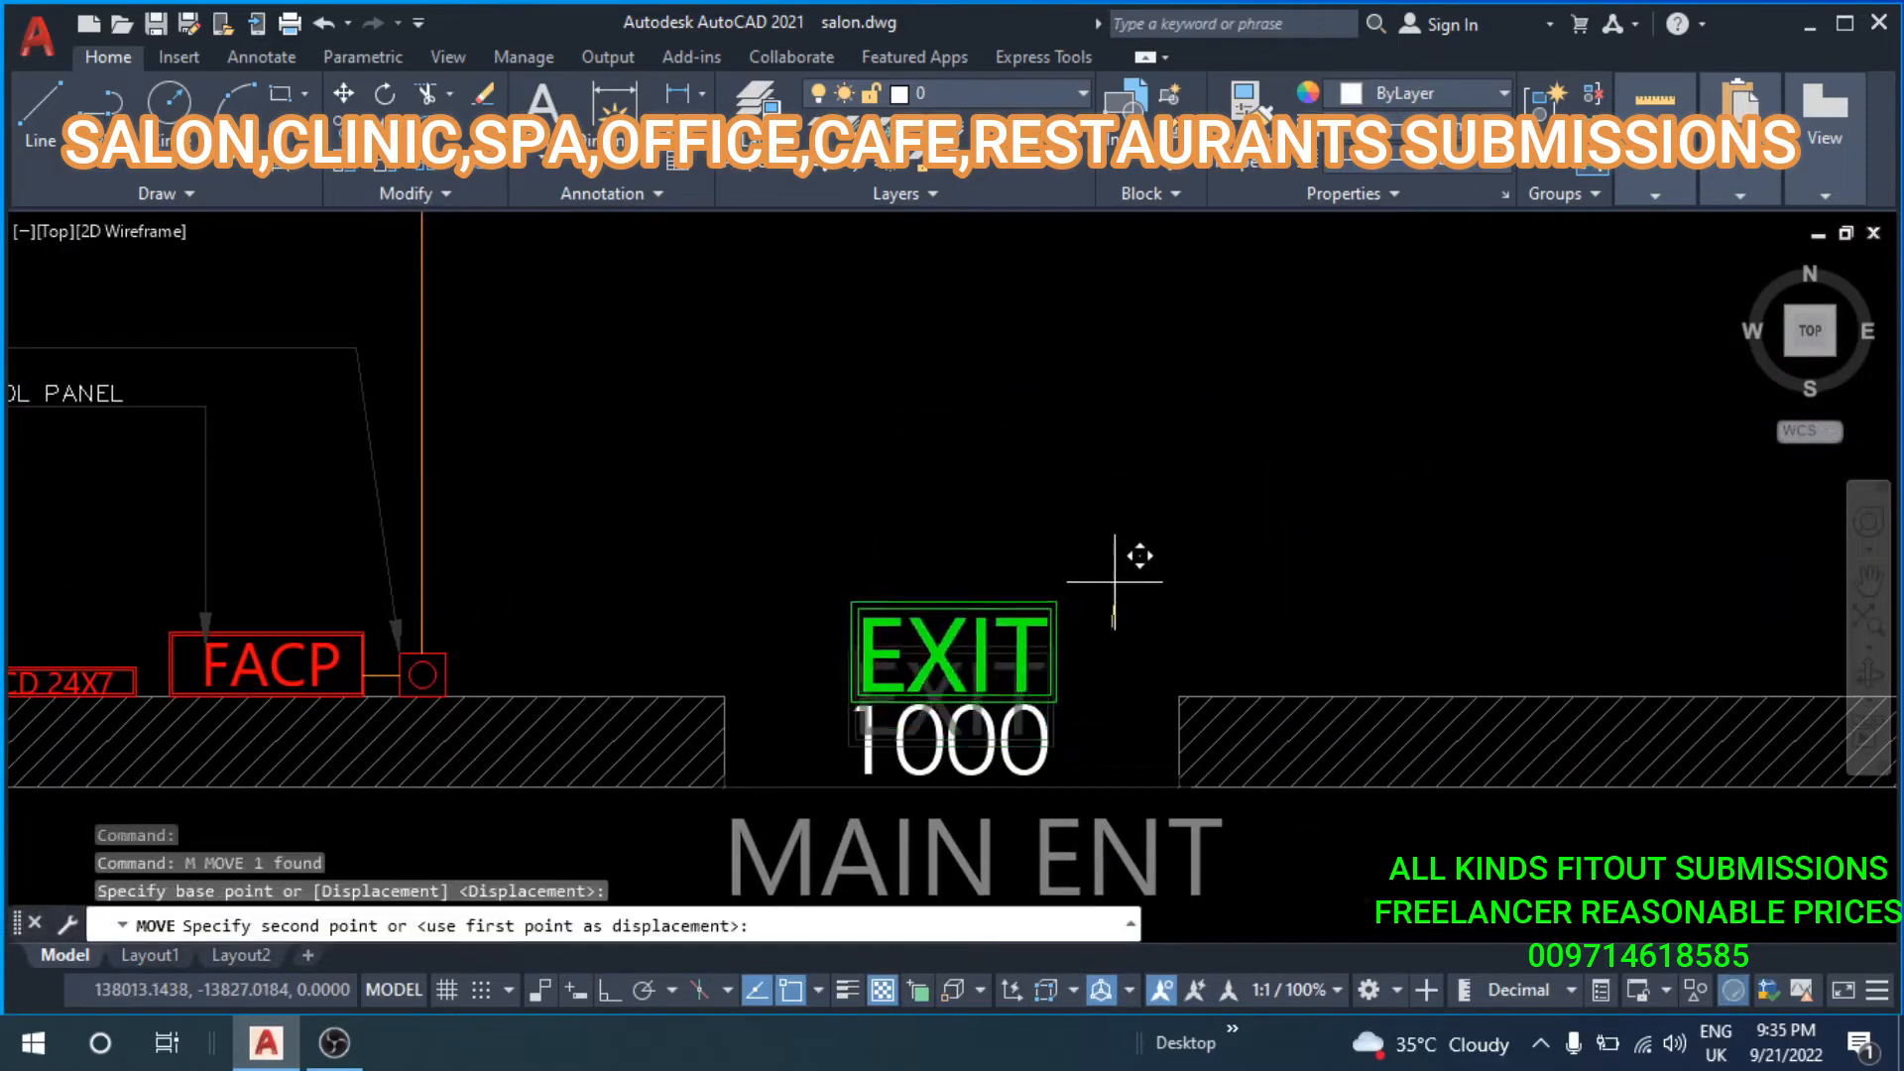
{"action": "key", "text": "Escape"}
{"action": "key", "text": "Escape"}
Copy the EXIT block and all seven EM blocks of the fire alarm plan, using the lower-right outer wall corner as base point.
{"action": "scroll", "coordinate": [1108, 574], "scroll_direction": "down", "scroll_amount": 7}
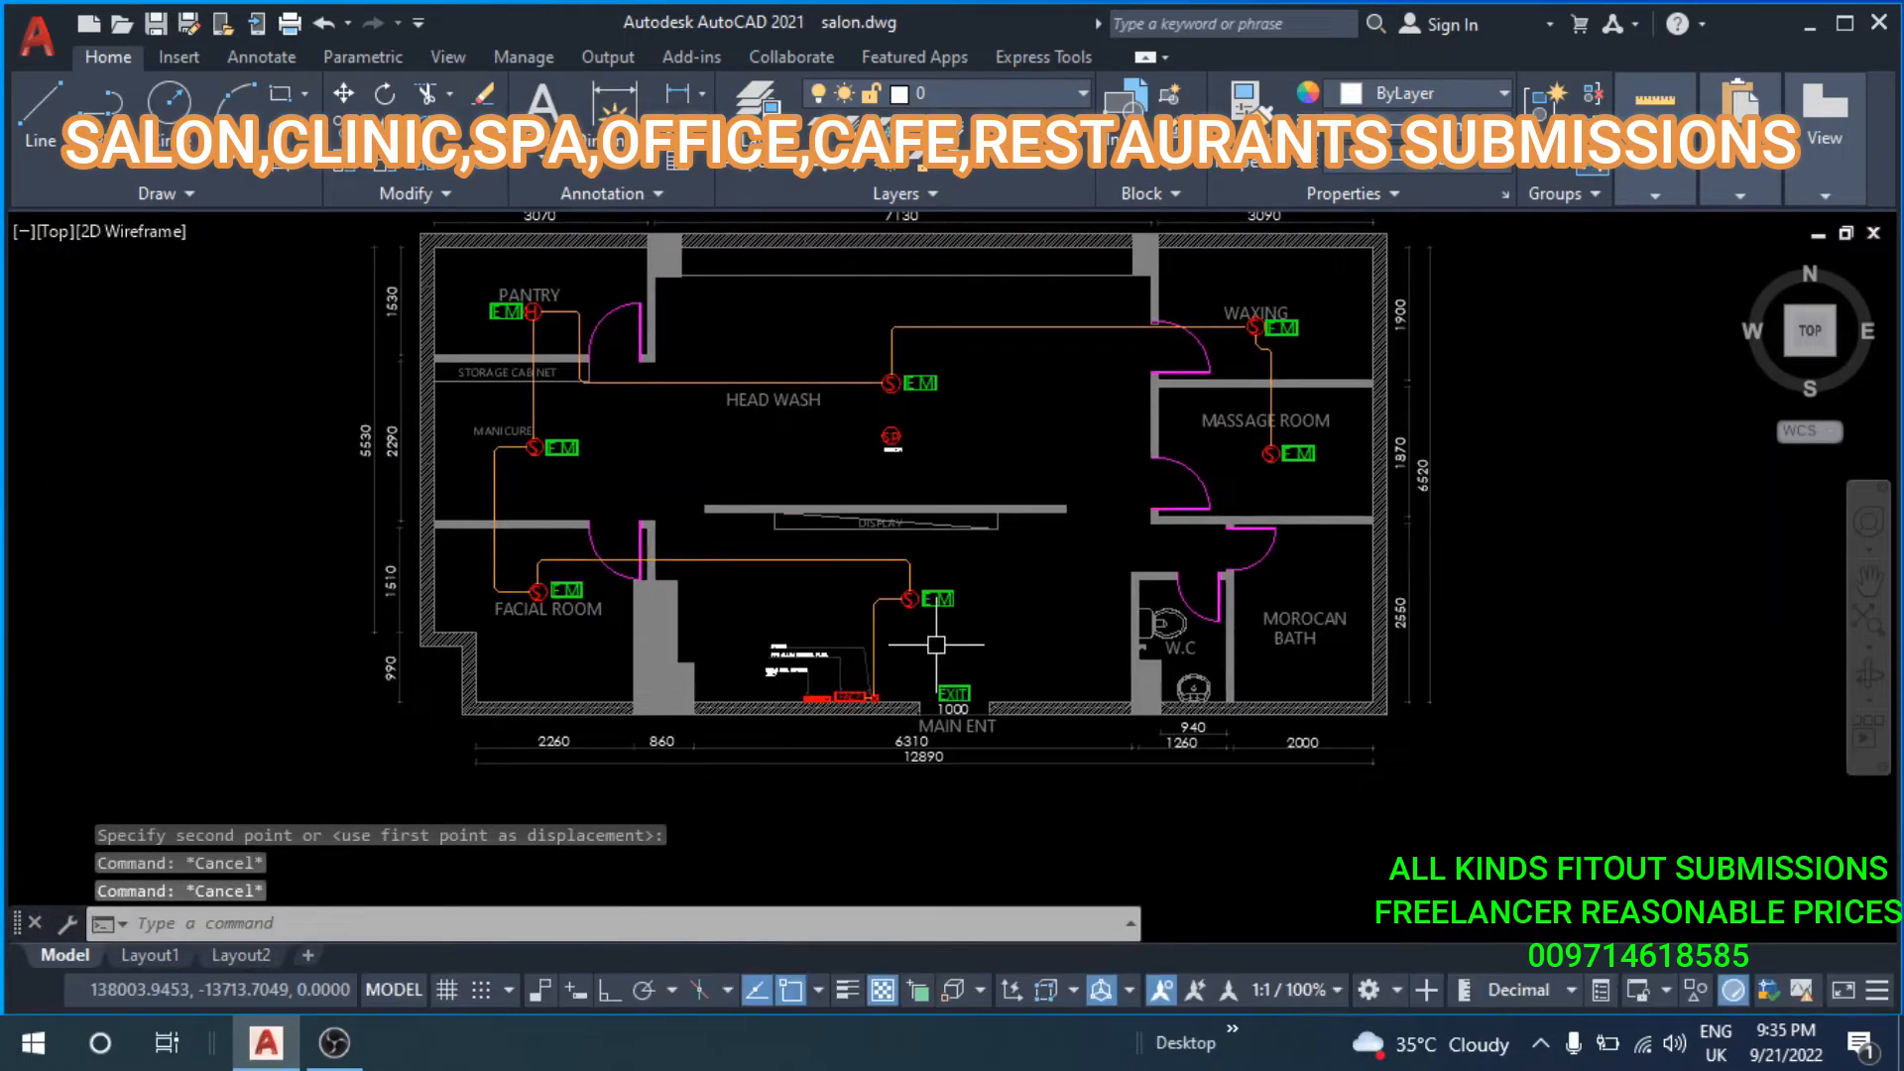
{"action": "middle_click_drag", "start_coordinate": [911, 628], "coordinate": [1072, 596]}
{"action": "scroll", "coordinate": [1091, 622], "scroll_direction": "up", "scroll_amount": 4}
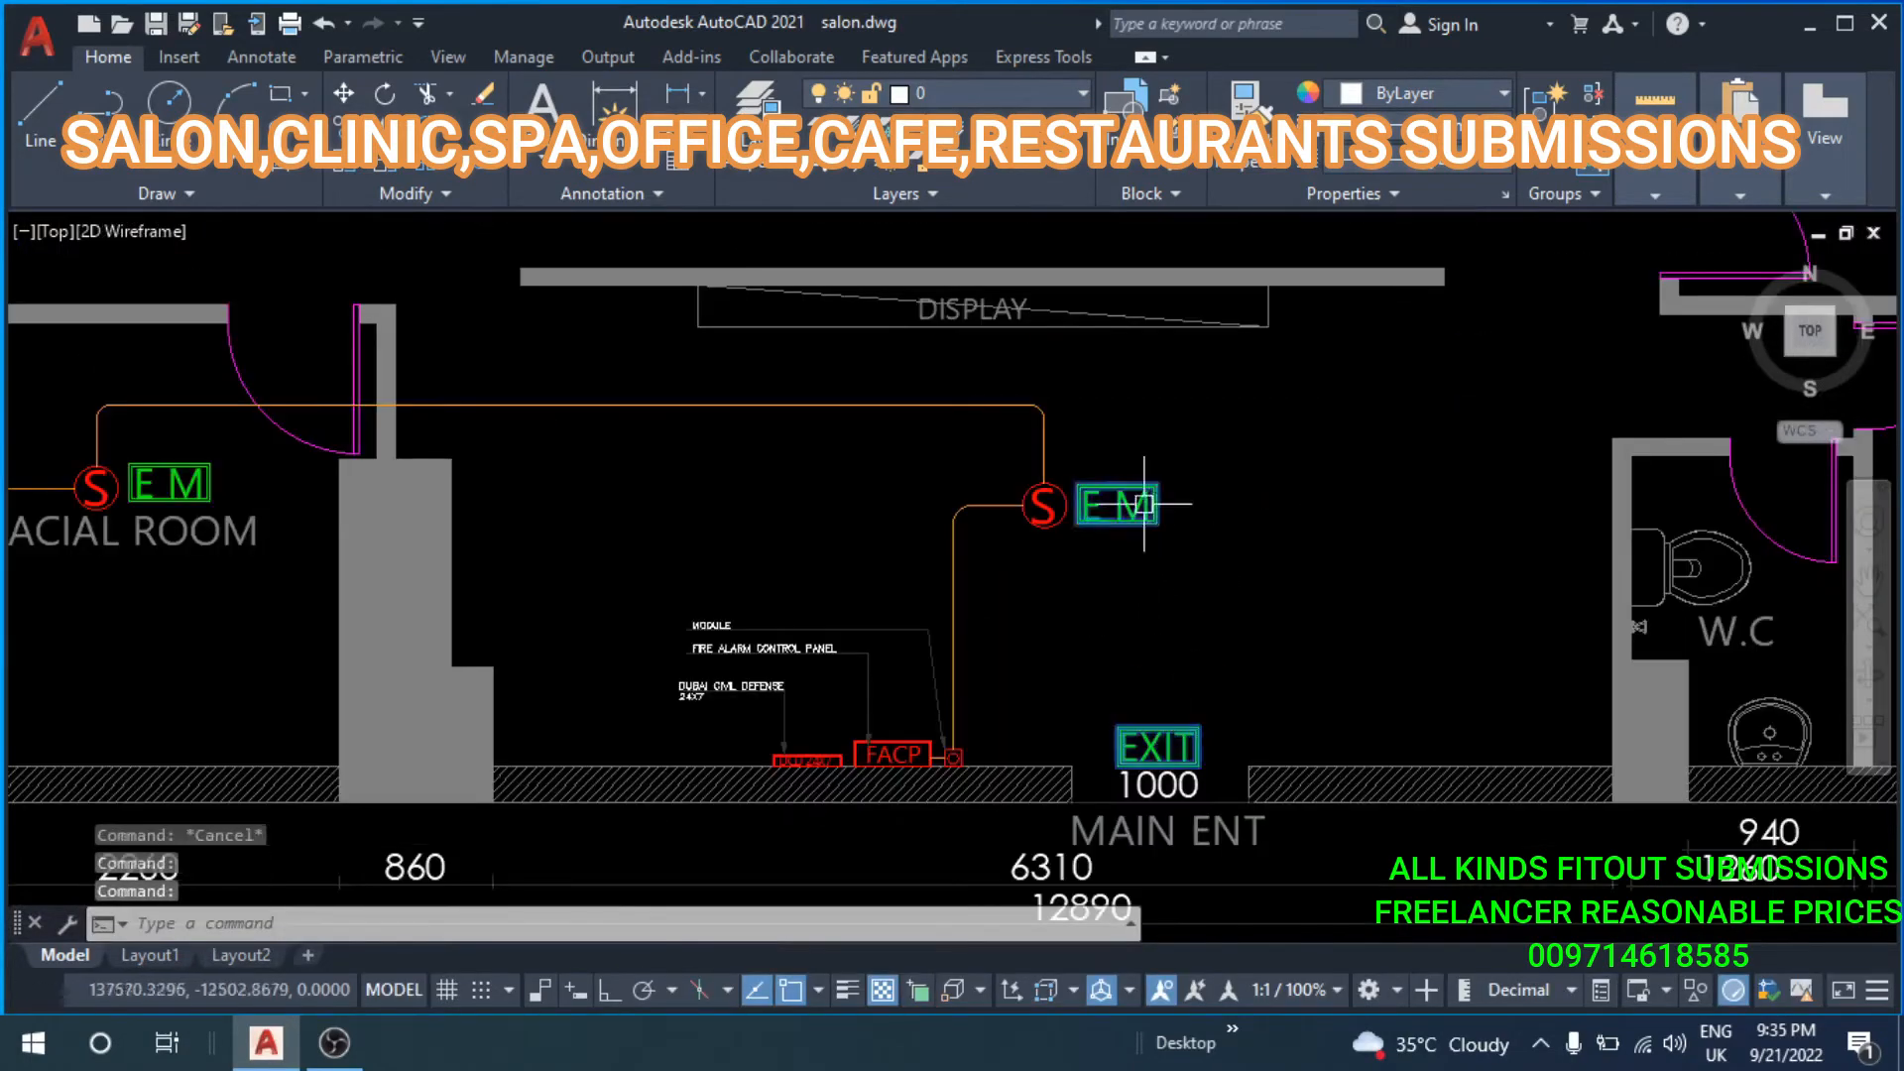
{"action": "middle_click_drag", "start_coordinate": [339, 543], "coordinate": [962, 655]}
{"action": "left_click", "coordinate": [784, 594]}
{"action": "middle_click_drag", "start_coordinate": [827, 309], "coordinate": [860, 472]}
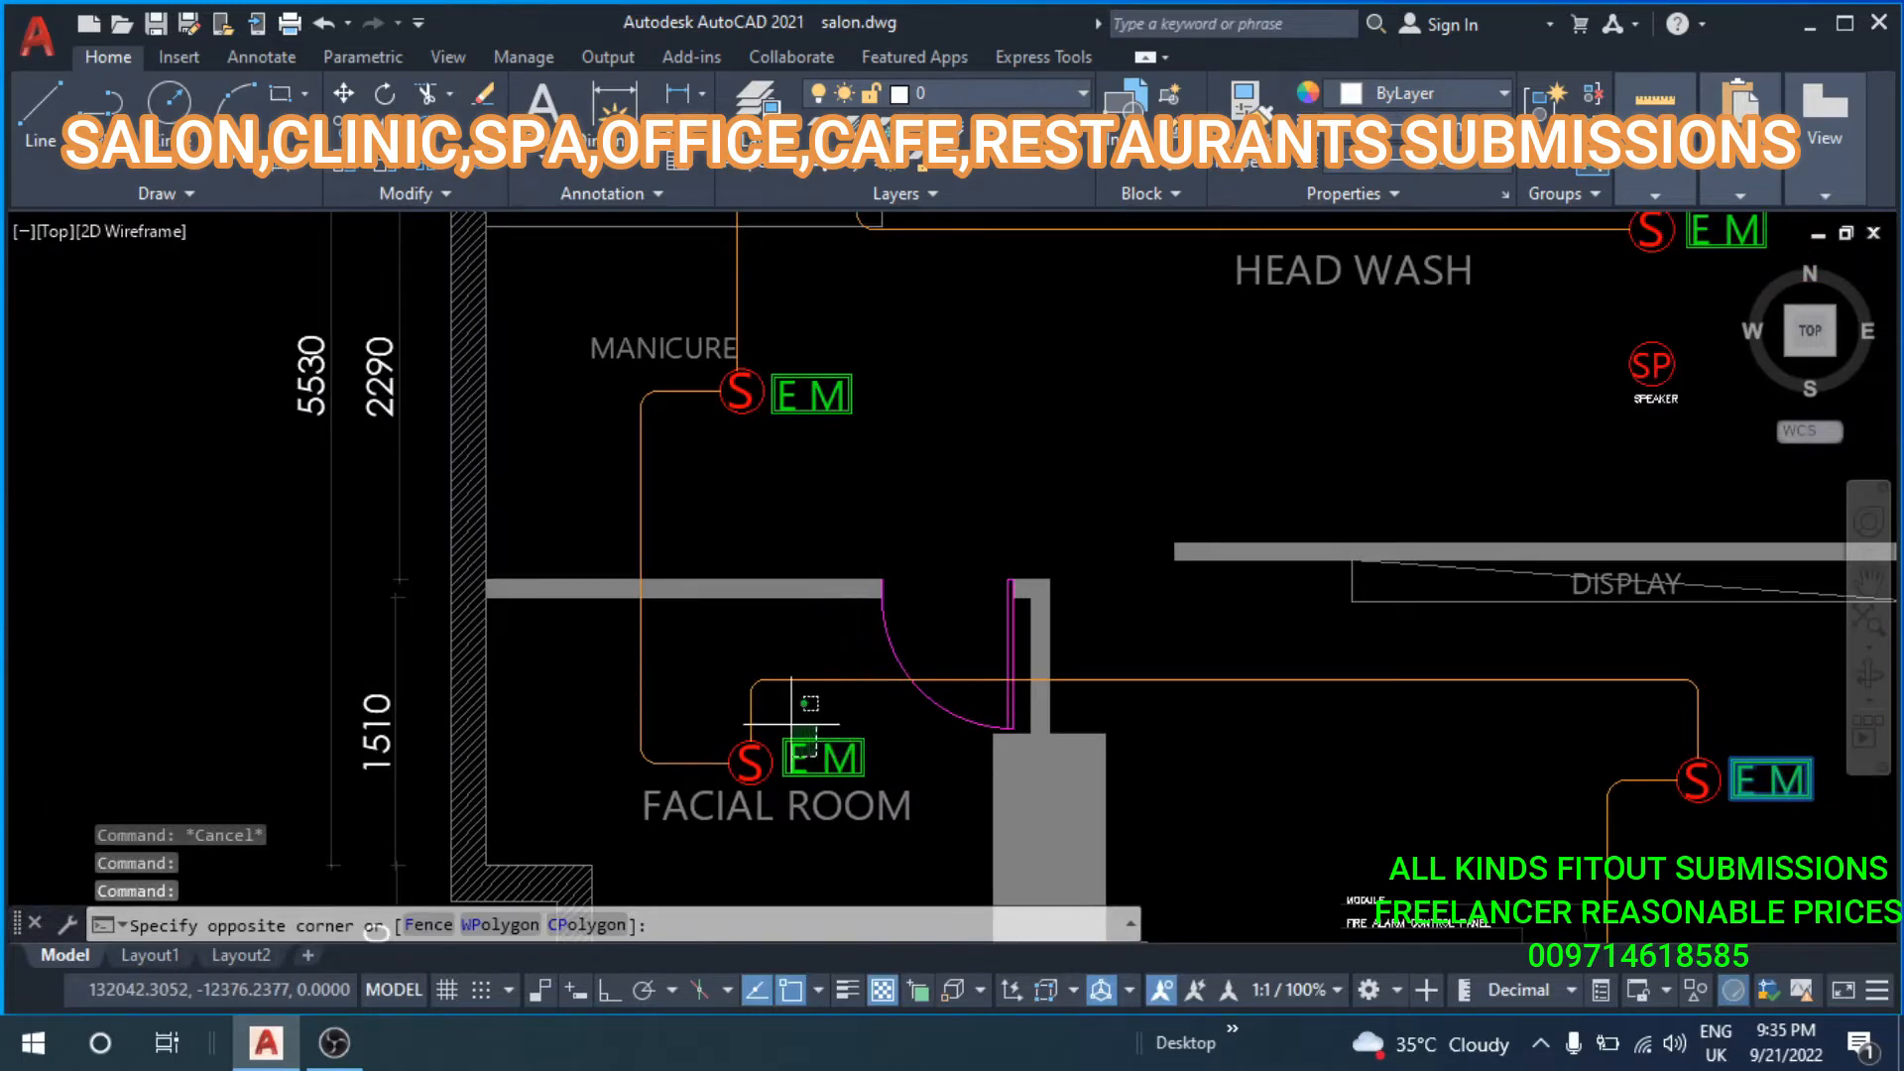
{"action": "left_click", "coordinate": [990, 318]}
{"action": "middle_click_drag", "start_coordinate": [929, 237], "coordinate": [812, 627]}
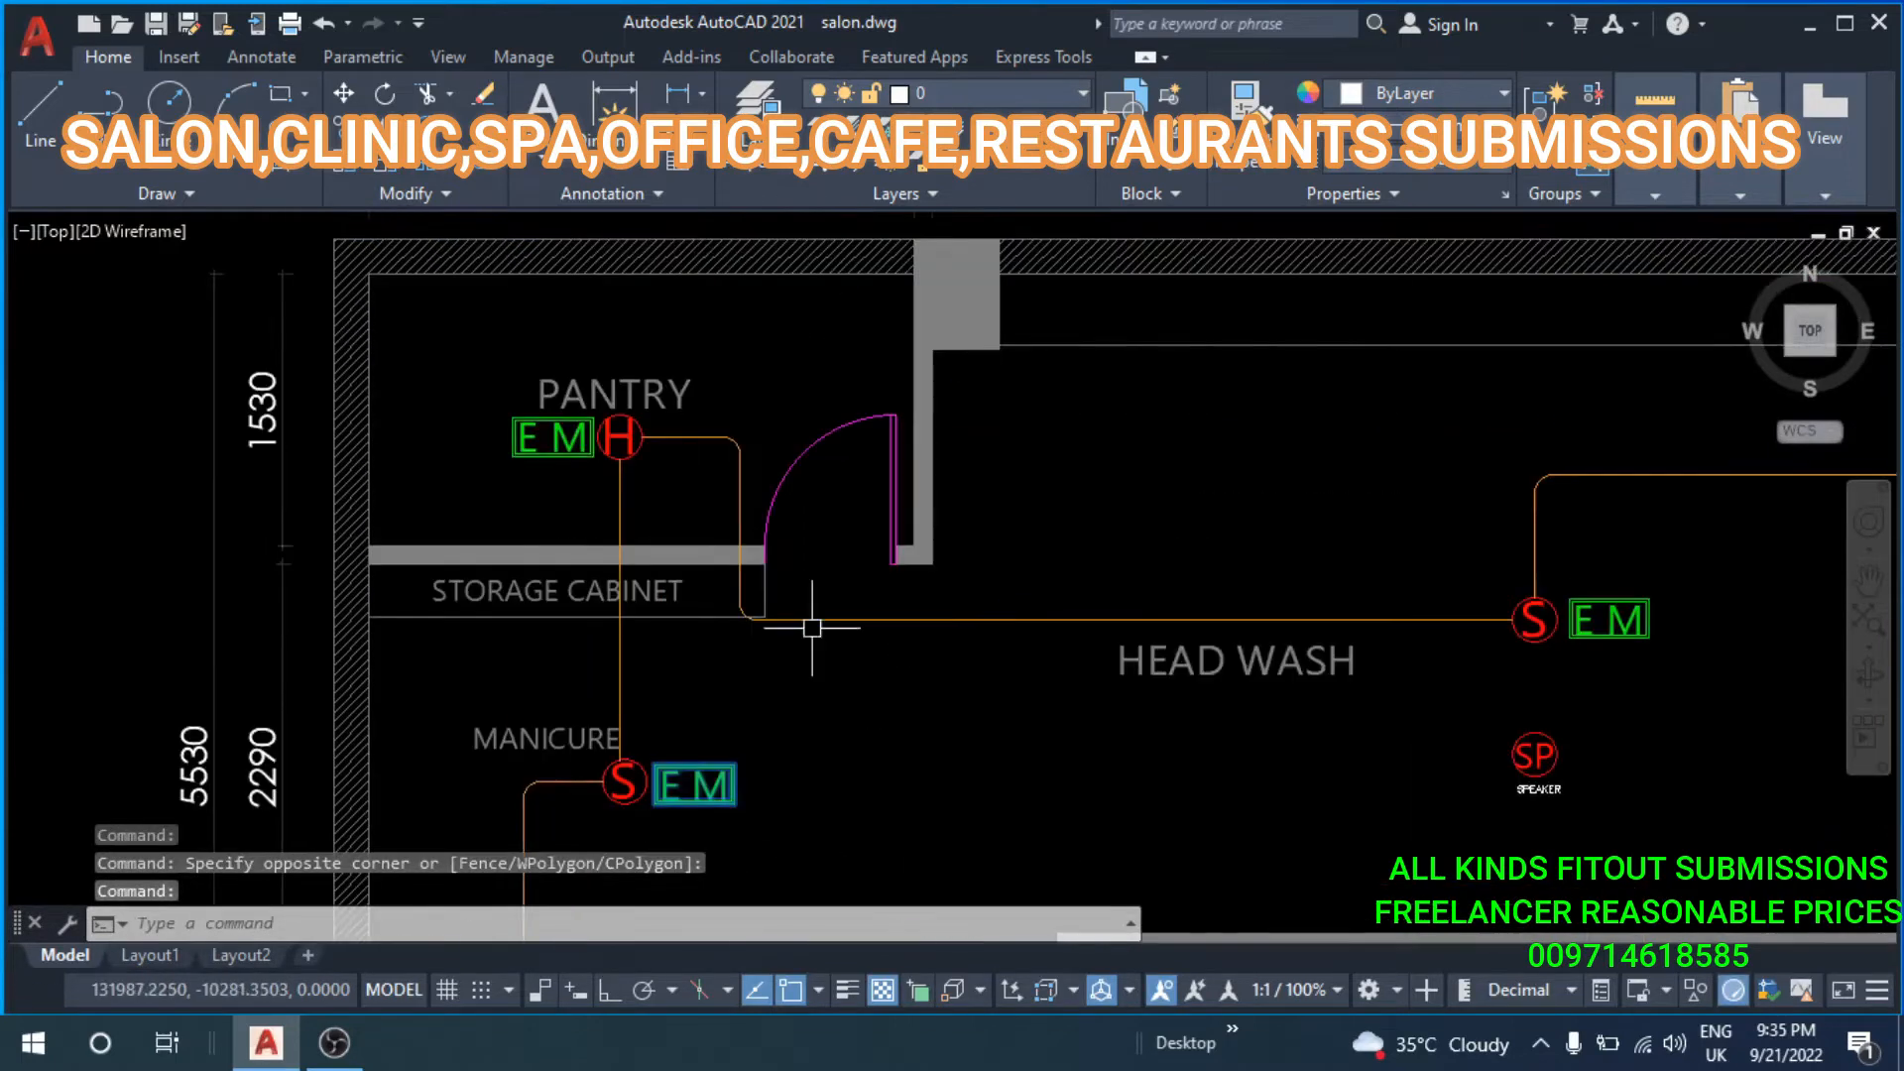
{"action": "left_click", "coordinate": [555, 443]}
{"action": "middle_click_drag", "start_coordinate": [1075, 509], "coordinate": [435, 434]}
{"action": "left_click", "coordinate": [998, 550]}
{"action": "scroll", "coordinate": [1155, 516], "scroll_direction": "down", "scroll_amount": 4}
{"action": "middle_click_drag", "start_coordinate": [1156, 515], "coordinate": [629, 558]}
{"action": "scroll", "coordinate": [946, 510], "scroll_direction": "up", "scroll_amount": 4}
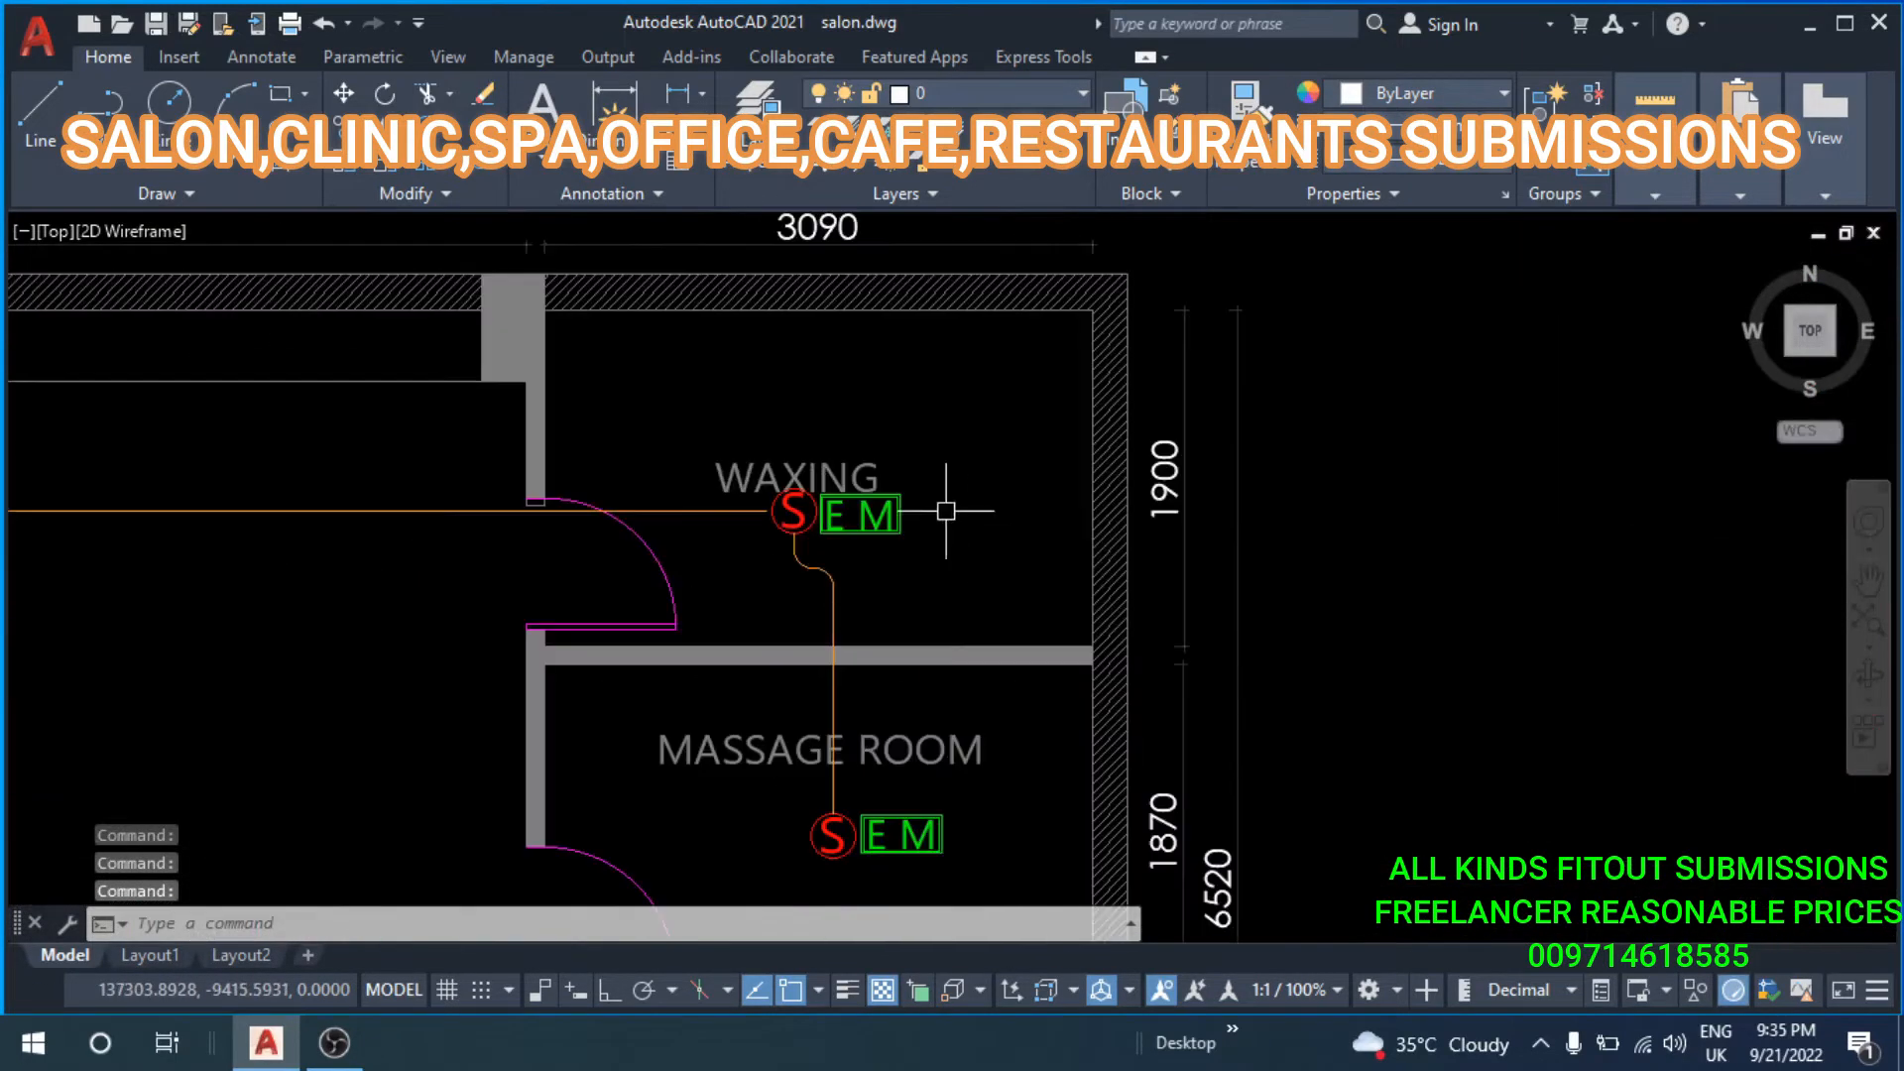
{"action": "middle_click_drag", "start_coordinate": [922, 604], "coordinate": [911, 429]}
{"action": "left_click", "coordinate": [932, 647]}
{"action": "scroll", "coordinate": [922, 664], "scroll_direction": "down", "scroll_amount": 4}
{"action": "middle_click_drag", "start_coordinate": [891, 686], "coordinate": [852, 406]}
{"action": "scroll", "coordinate": [595, 496], "scroll_direction": "up", "scroll_amount": 2}
{"action": "middle_click_drag", "start_coordinate": [617, 694], "coordinate": [826, 706]}
{"action": "type", "text": "c"}
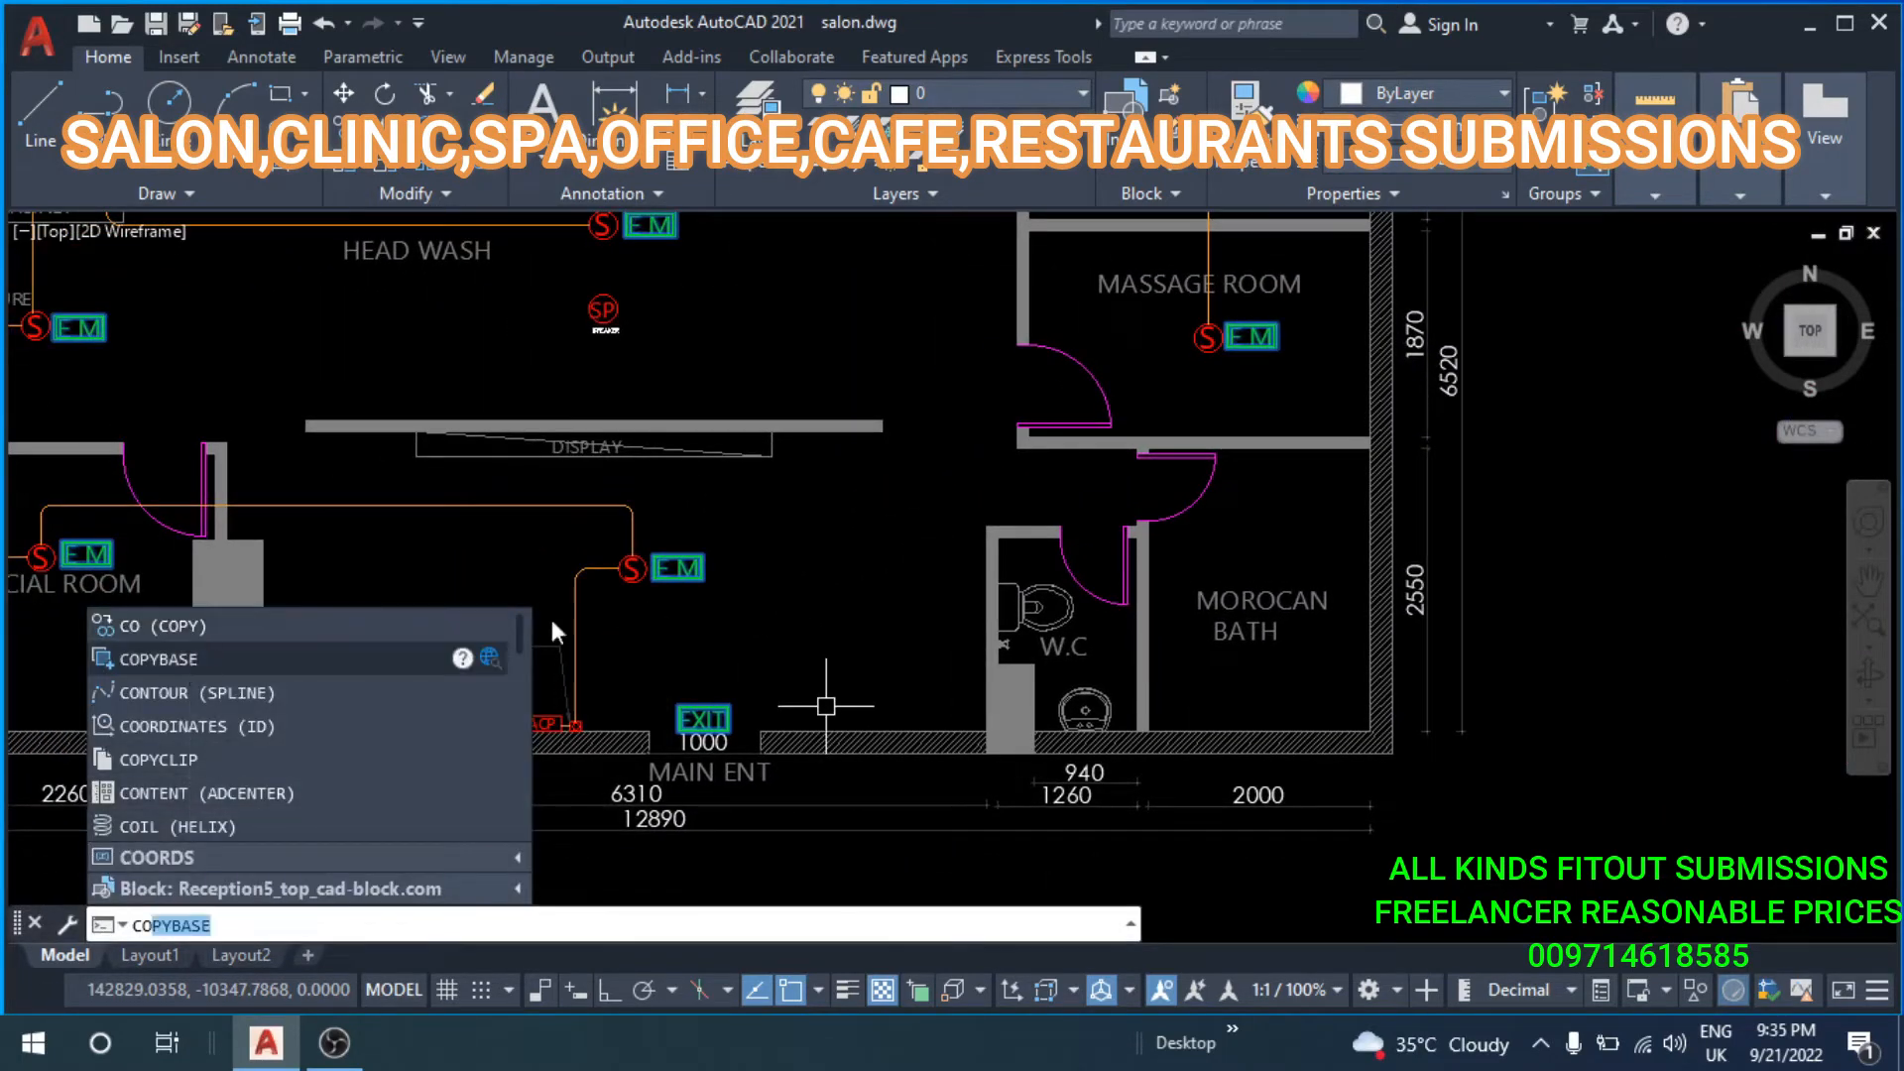
{"action": "left_click", "coordinate": [228, 659]}
{"action": "scroll", "coordinate": [1399, 743], "scroll_direction": "up", "scroll_amount": 6}
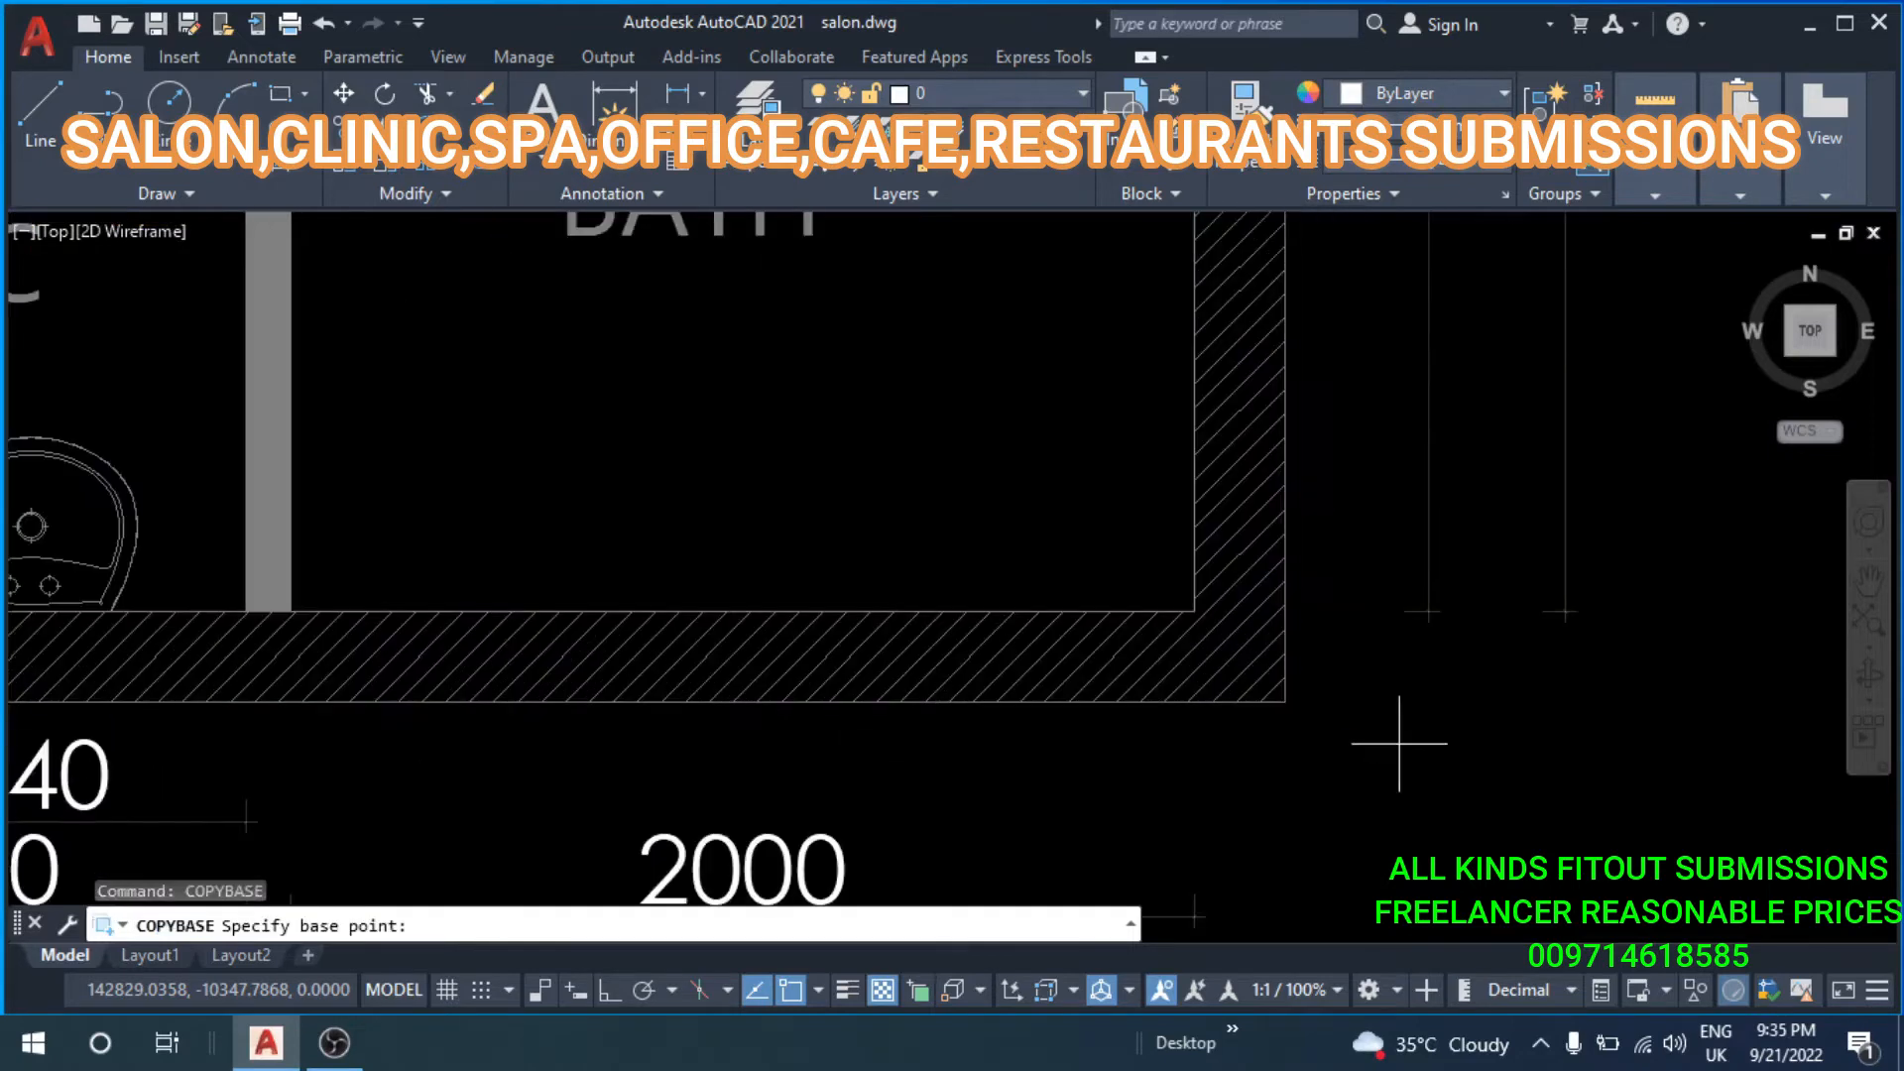
{"action": "left_click", "coordinate": [1284, 701]}
Paste the copied EM and EXIT blocks into the blank floor plan at its lower-right outer wall corner.
{"action": "scroll", "coordinate": [1428, 748], "scroll_direction": "down", "scroll_amount": 10}
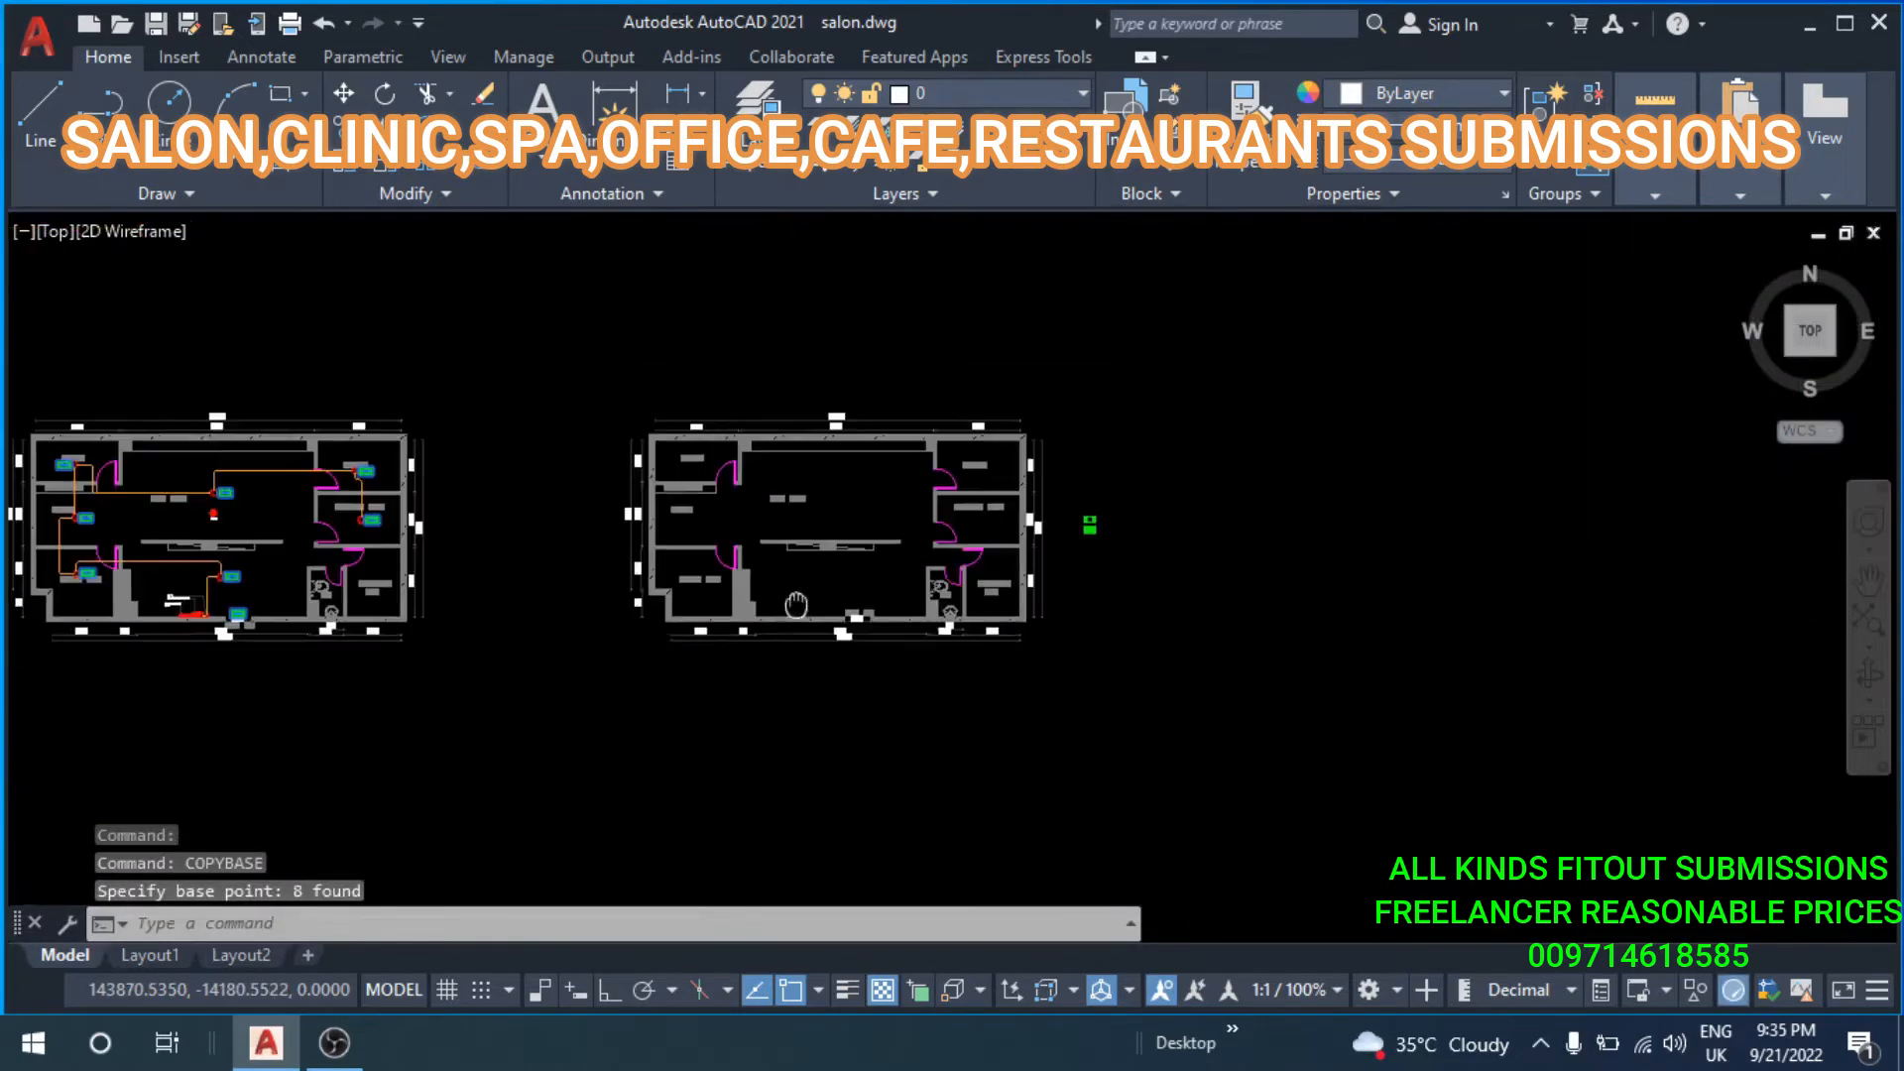
{"action": "scroll", "coordinate": [1044, 626], "scroll_direction": "up", "scroll_amount": 4}
{"action": "key", "text": "ctrl+v"}
{"action": "scroll", "coordinate": [1126, 637], "scroll_direction": "up", "scroll_amount": 5}
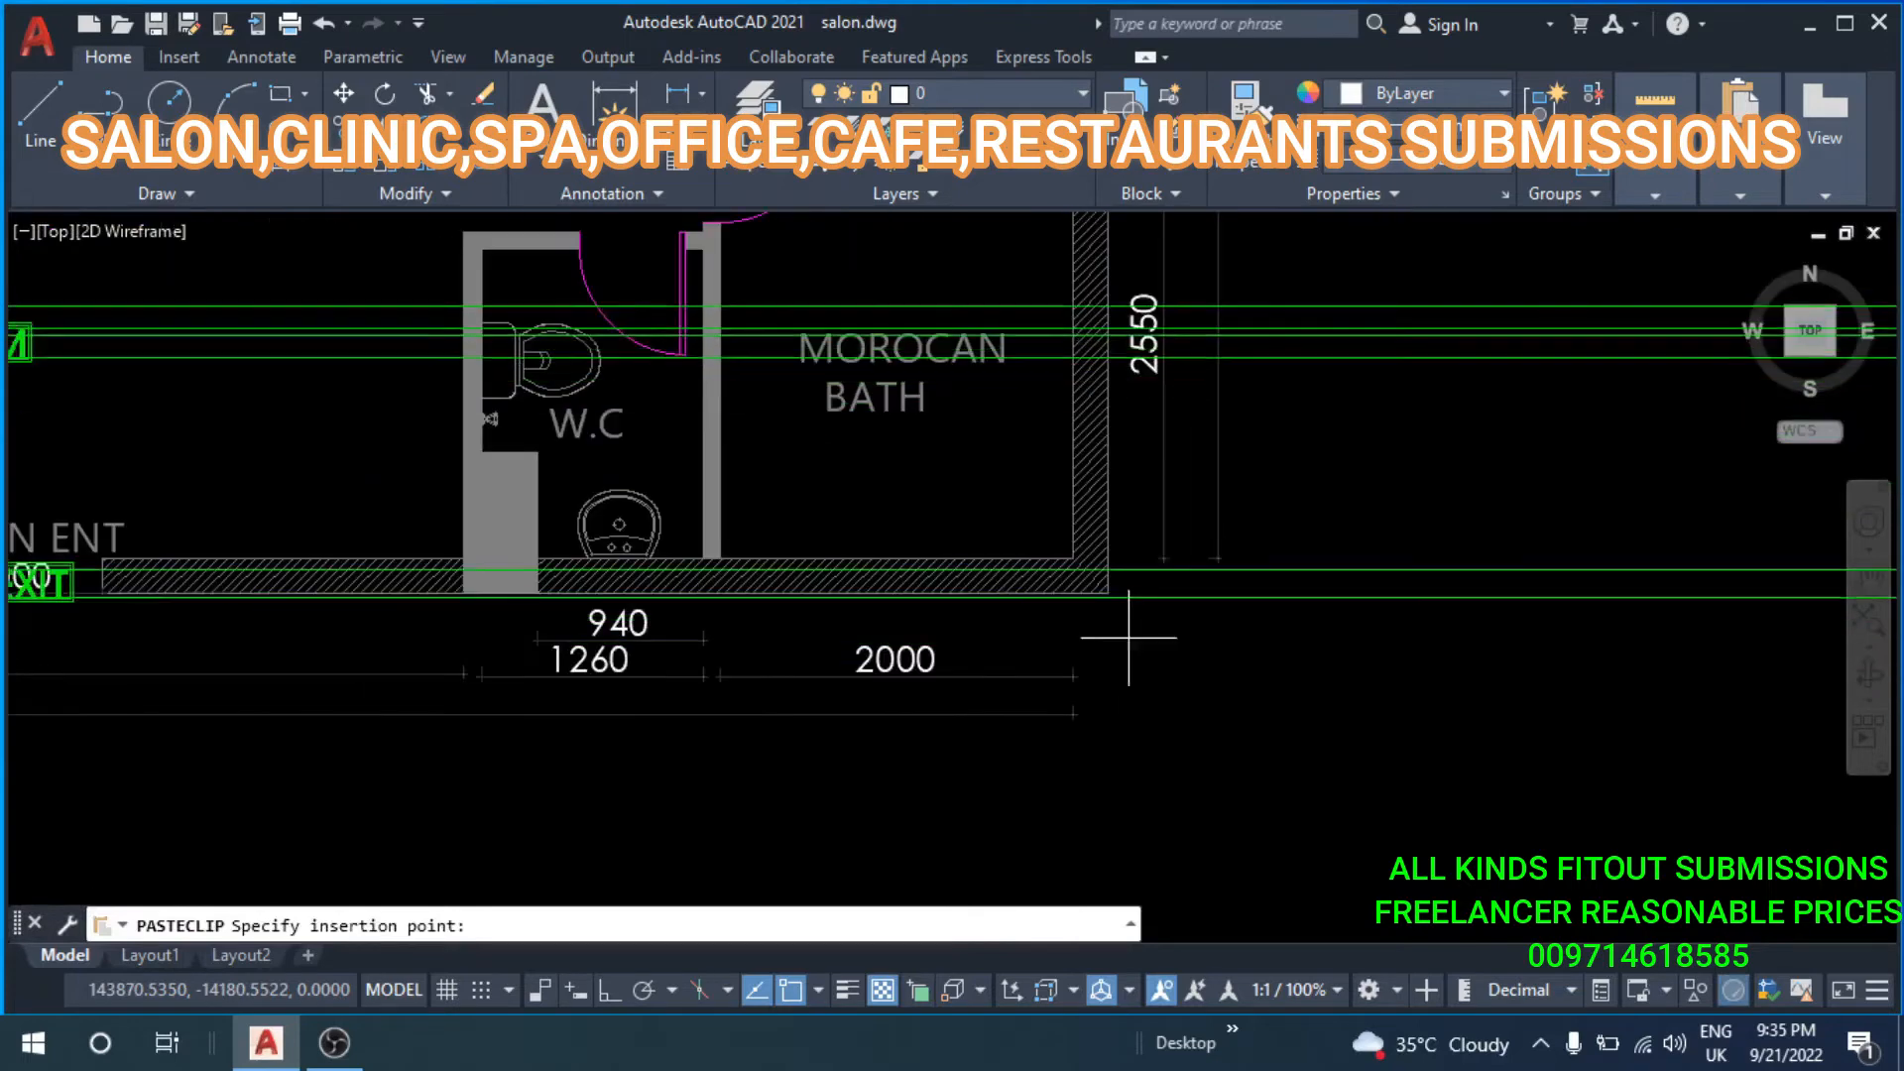
{"action": "scroll", "coordinate": [1095, 592], "scroll_direction": "up", "scroll_amount": 6}
{"action": "left_click", "coordinate": [1163, 628]}
{"action": "key", "text": "Escape"}
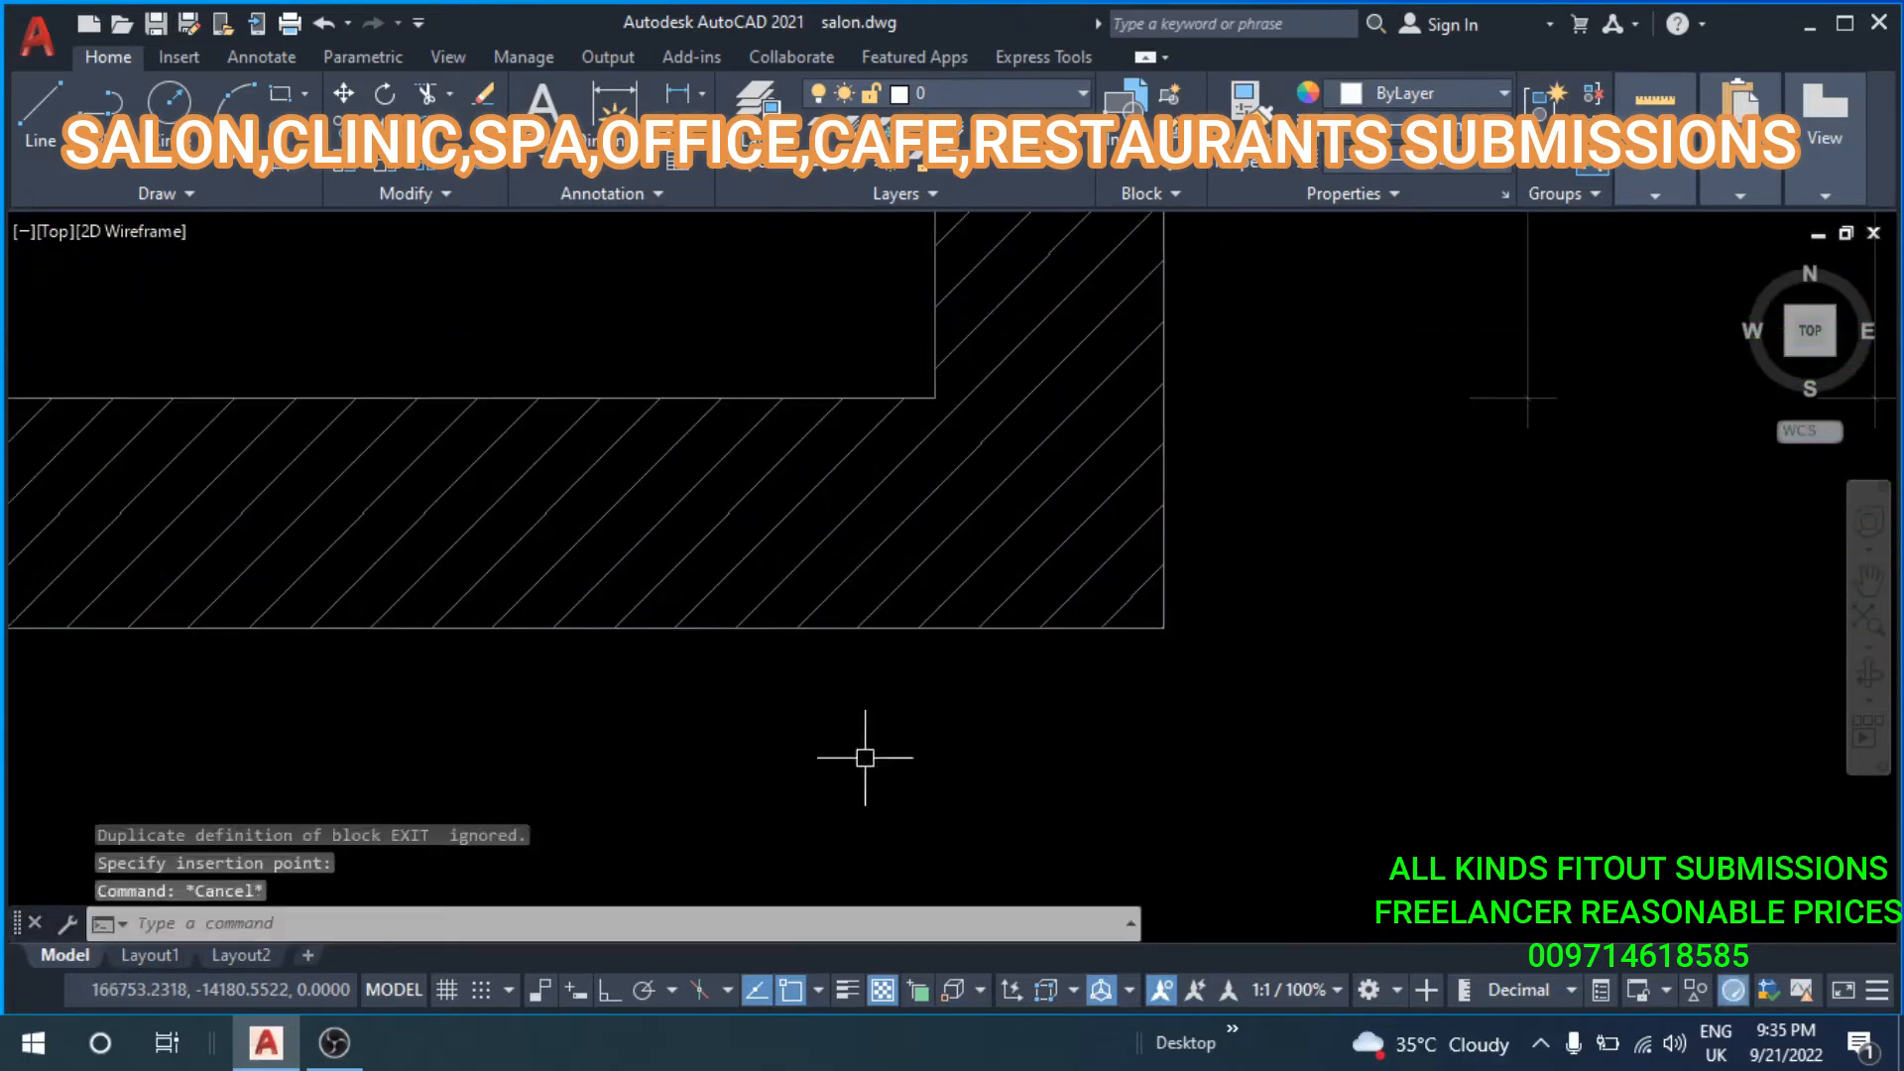
{"action": "key", "text": "Escape"}
Draw a vertical polyline about 1200 units long from the MASSAGE ROOM EM block up into the WAXING room, with Ortho on.
{"action": "scroll", "coordinate": [873, 743], "scroll_direction": "down", "scroll_amount": 8}
{"action": "middle_click_drag", "start_coordinate": [890, 721], "coordinate": [1186, 634]}
{"action": "scroll", "coordinate": [1092, 644], "scroll_direction": "down", "scroll_amount": 5}
{"action": "middle_click_drag", "start_coordinate": [777, 487], "coordinate": [976, 673]}
{"action": "middle_click_drag", "start_coordinate": [1017, 583], "coordinate": [952, 621]}
{"action": "scroll", "coordinate": [958, 584], "scroll_direction": "up", "scroll_amount": 2}
{"action": "key", "text": "Escape"}
{"action": "type", "text": "pl"}
{"action": "key", "text": "Return"}
{"action": "scroll", "coordinate": [1043, 696], "scroll_direction": "up", "scroll_amount": 4}
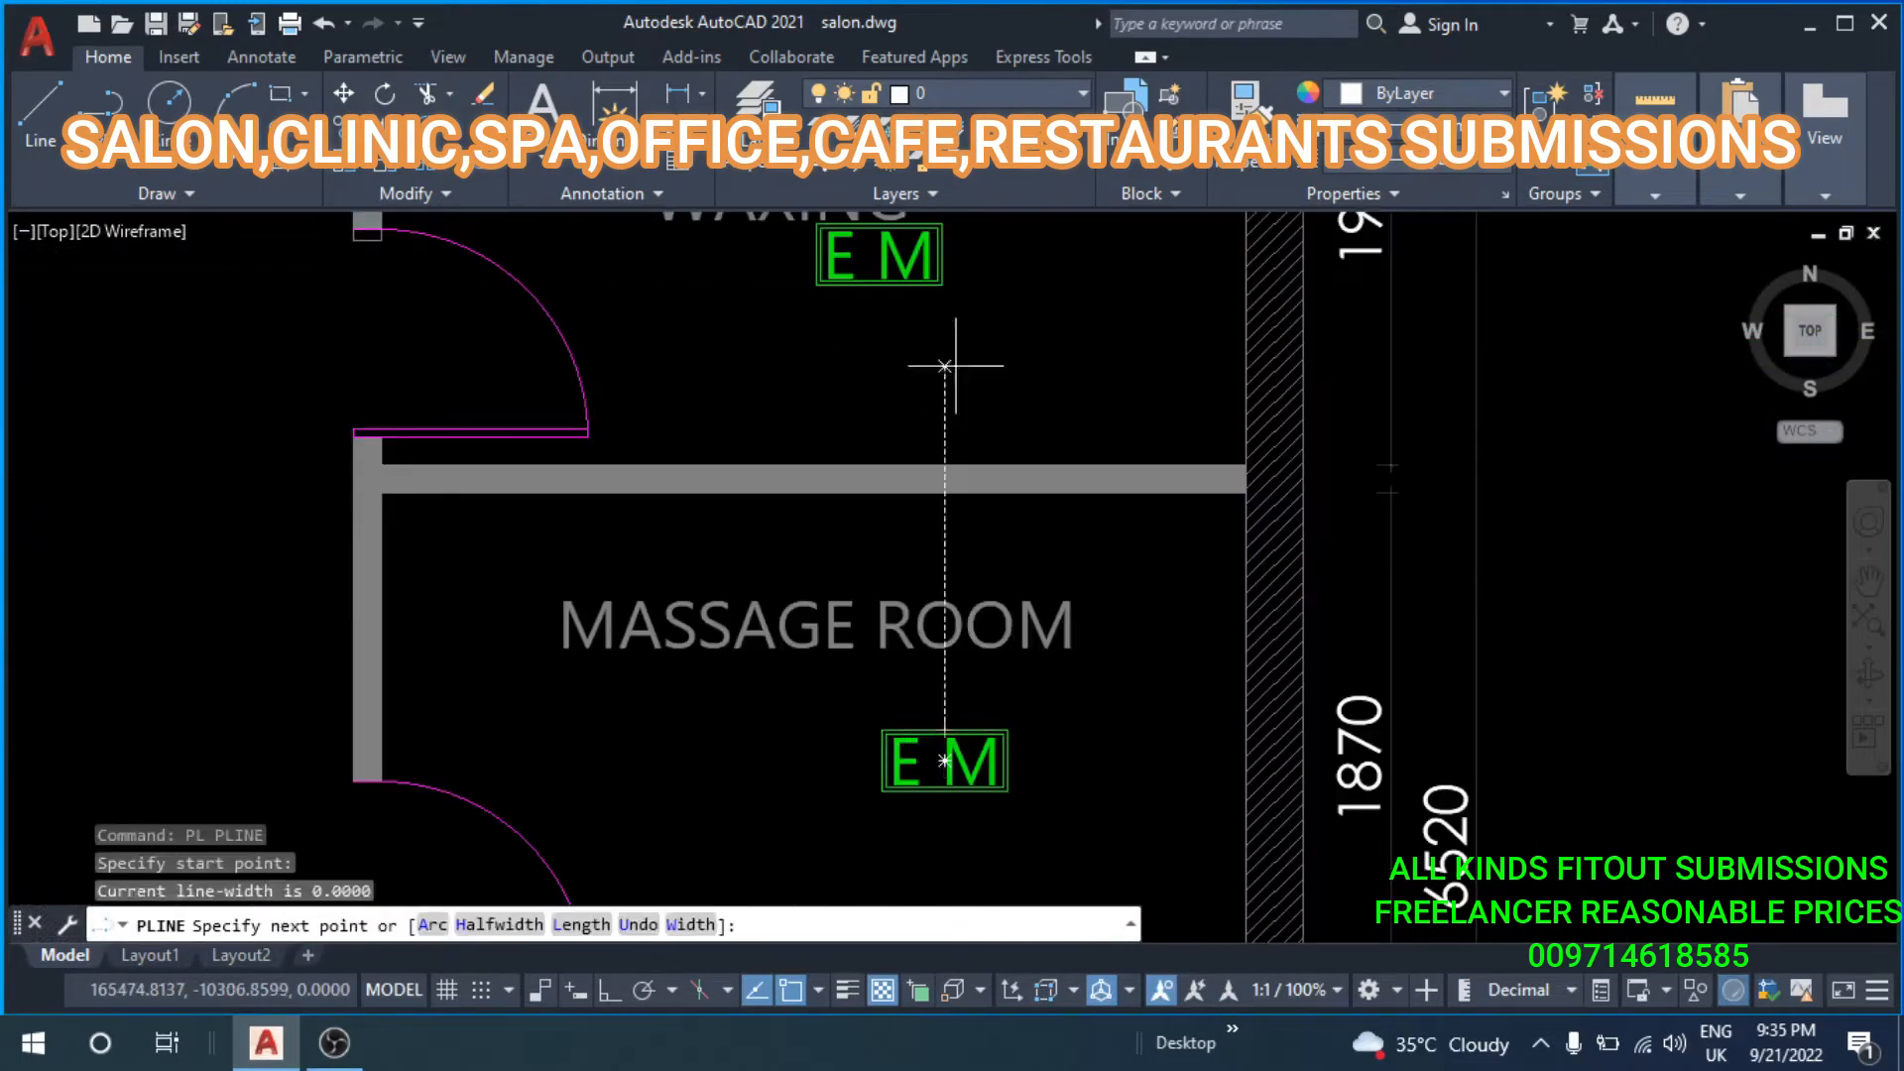
{"action": "middle_click_drag", "start_coordinate": [949, 272], "coordinate": [985, 491]}
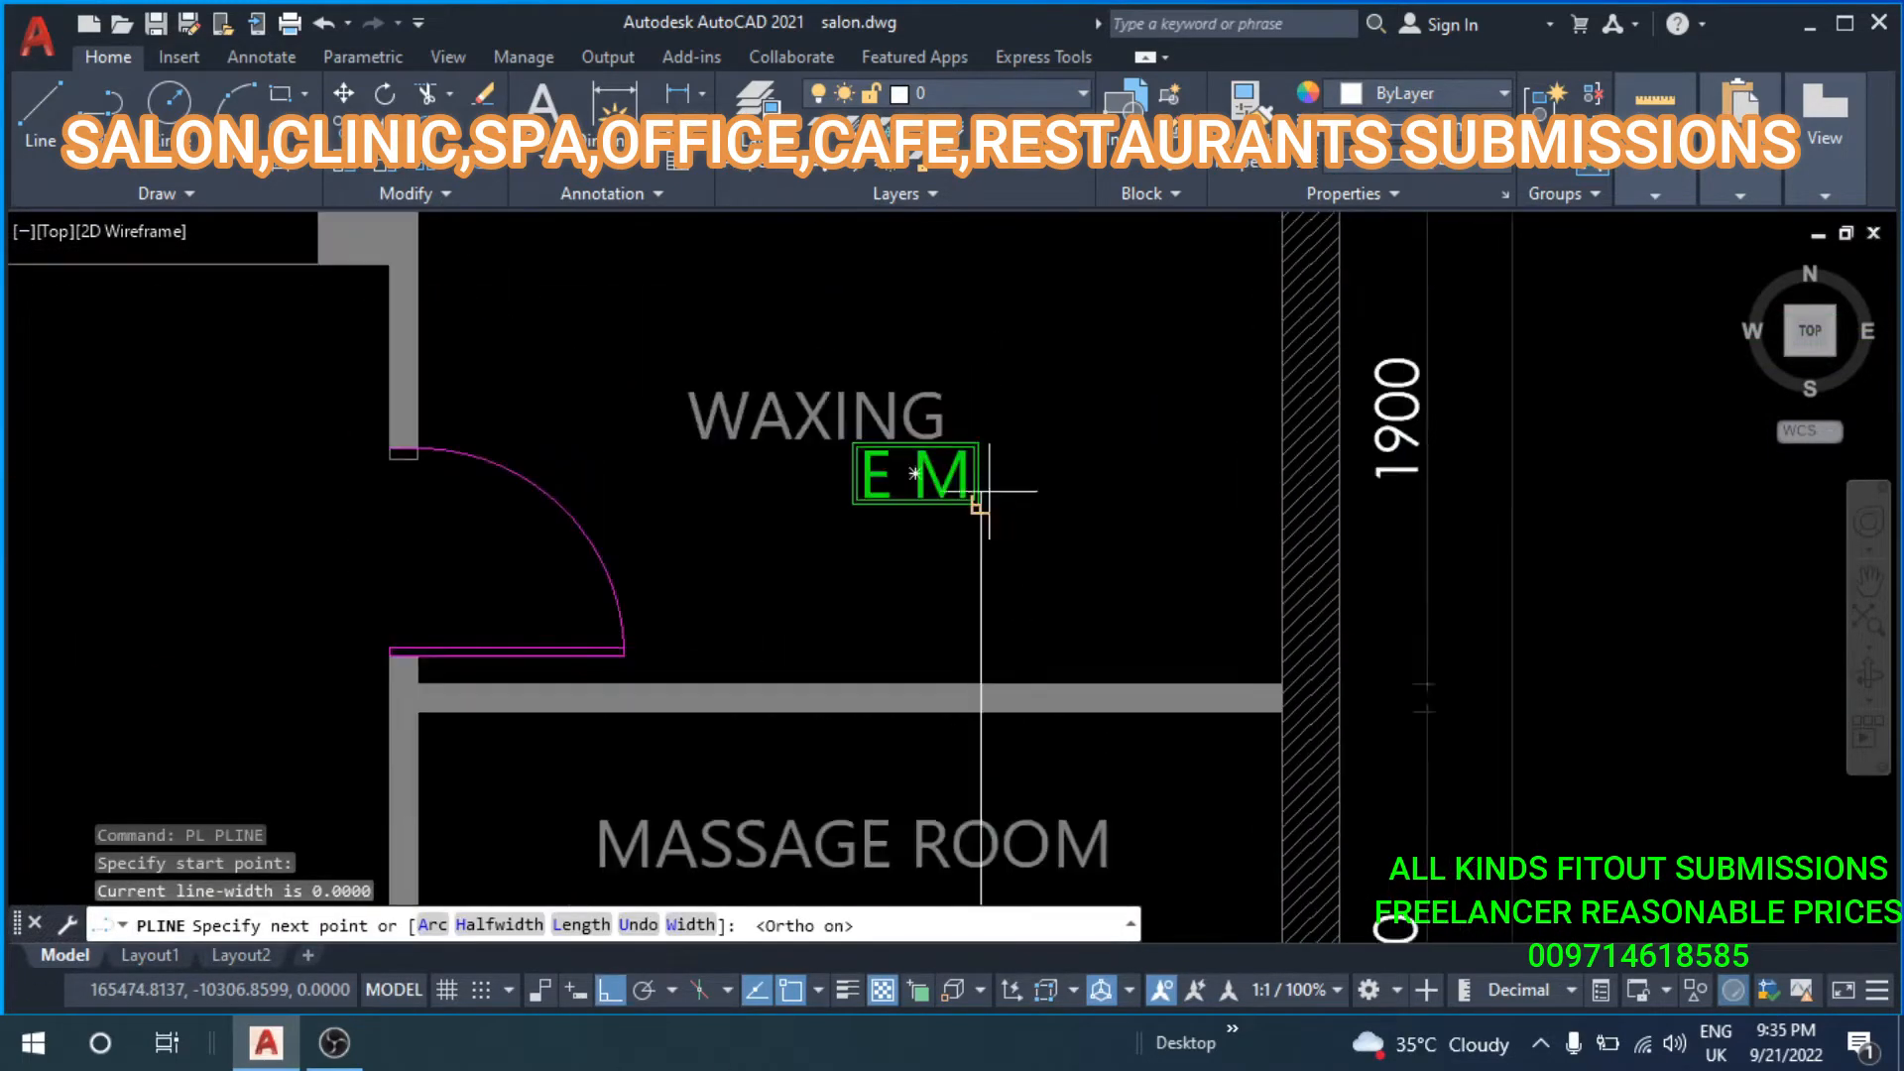
{"action": "scroll", "coordinate": [988, 476], "scroll_direction": "up", "scroll_amount": 6}
{"action": "scroll", "coordinate": [963, 480], "scroll_direction": "up", "scroll_amount": 6}
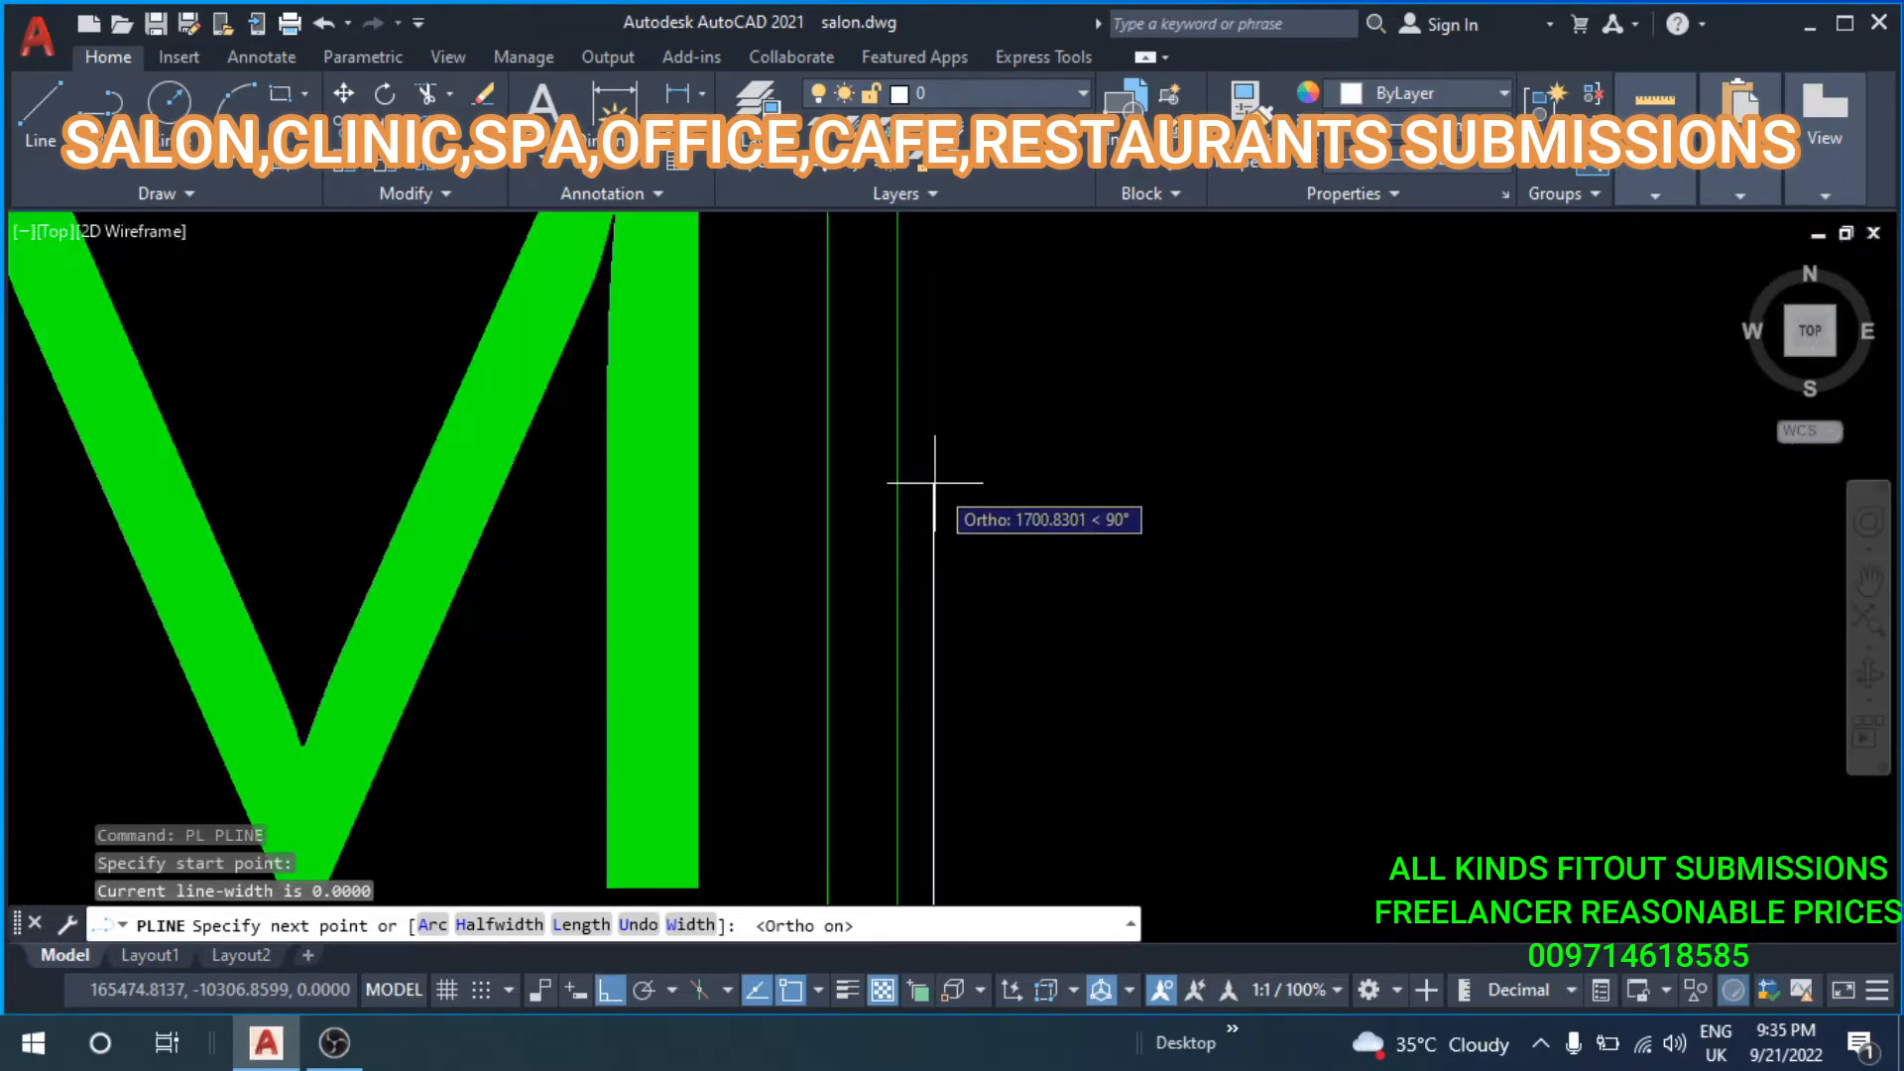
{"action": "scroll", "coordinate": [949, 490], "scroll_direction": "down", "scroll_amount": 9}
{"action": "scroll", "coordinate": [986, 579], "scroll_direction": "up", "scroll_amount": 5}
{"action": "scroll", "coordinate": [940, 480], "scroll_direction": "down", "scroll_amount": 5}
{"action": "key", "text": "Escape"}
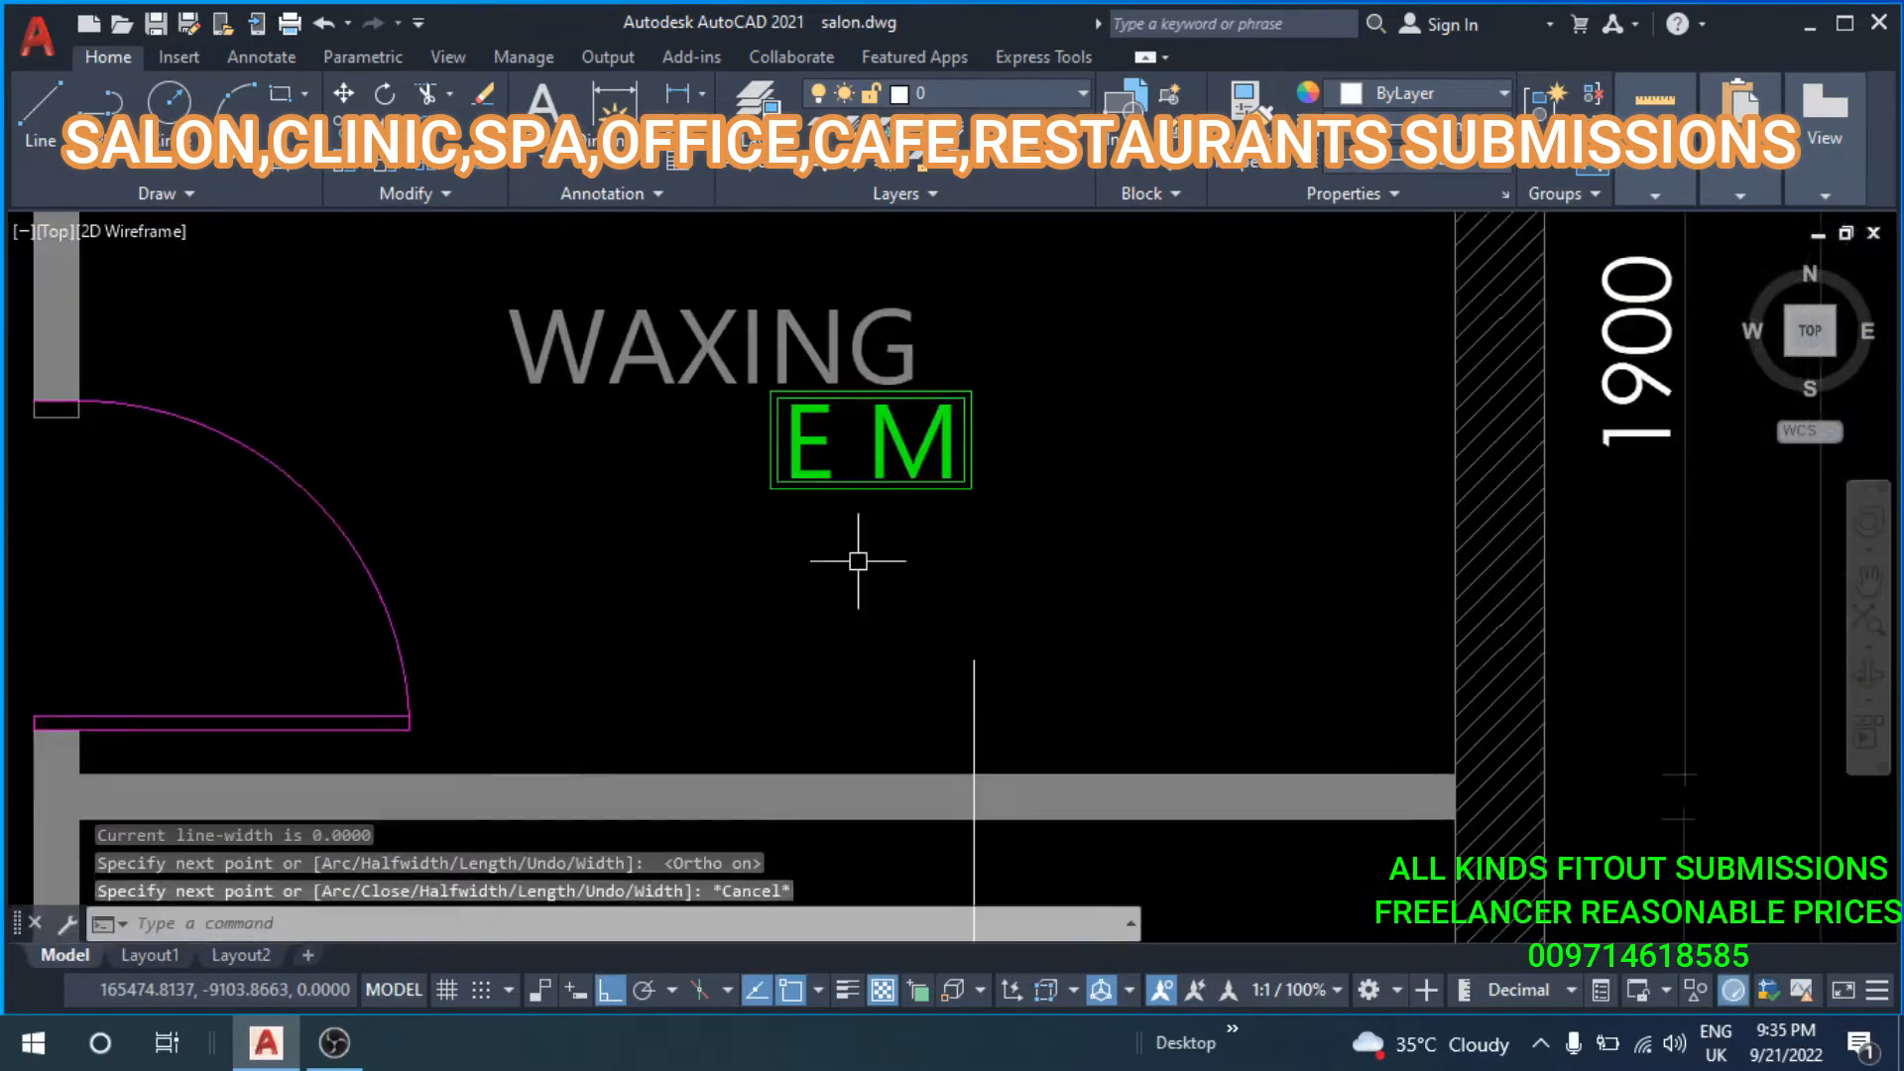
{"action": "key", "text": "Escape"}
Draw a polyline from the bottom midpoint of the WAXING EM block down, and right past the top of the vertical line.
{"action": "key", "text": "space"}
{"action": "scroll", "coordinate": [863, 496], "scroll_direction": "up", "scroll_amount": 2}
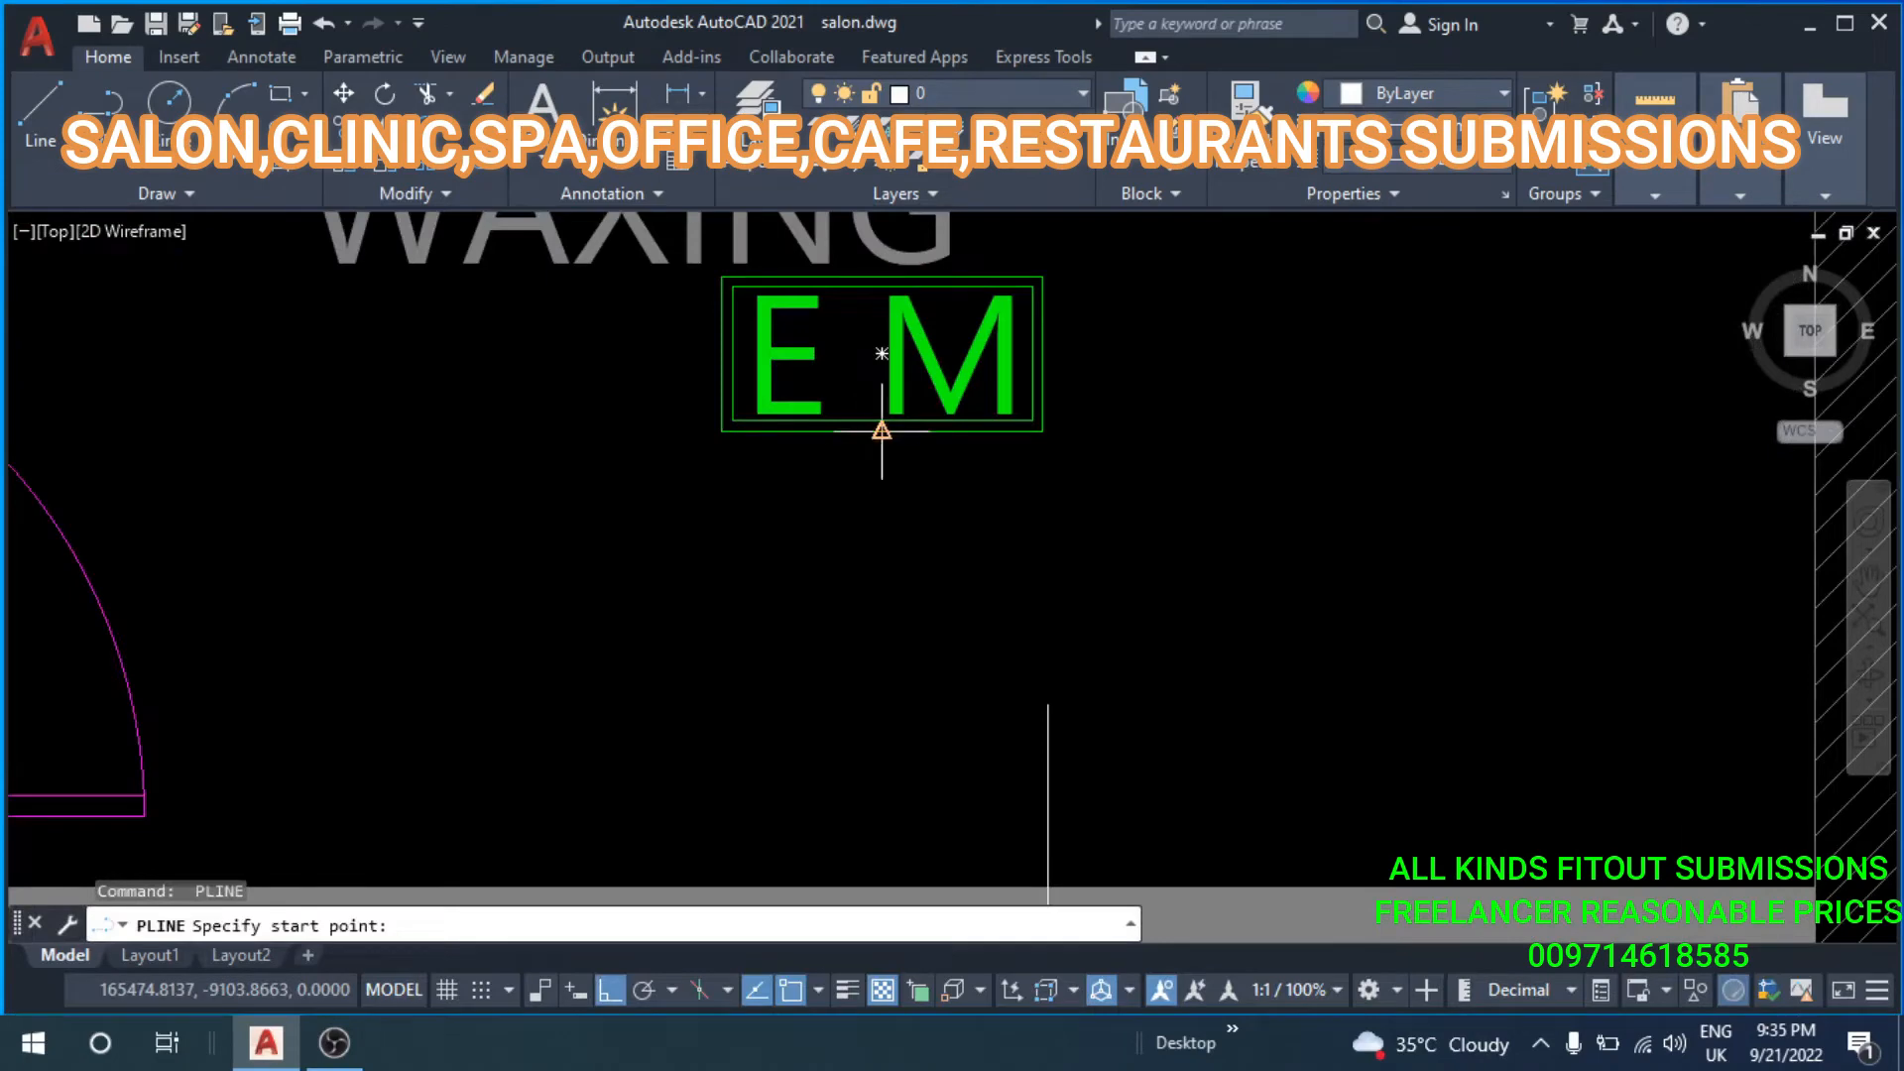
{"action": "left_click", "coordinate": [882, 706]}
{"action": "left_click", "coordinate": [1393, 706]}
{"action": "key", "text": "Escape"}
{"action": "middle_click_drag", "start_coordinate": [1149, 732], "coordinate": [1137, 671]}
Fillet both corners of the line between the WAXING and MASSAGE ROOM EM blocks with radius 100.
{"action": "type", "text": "f"}
{"action": "key", "text": "space"}
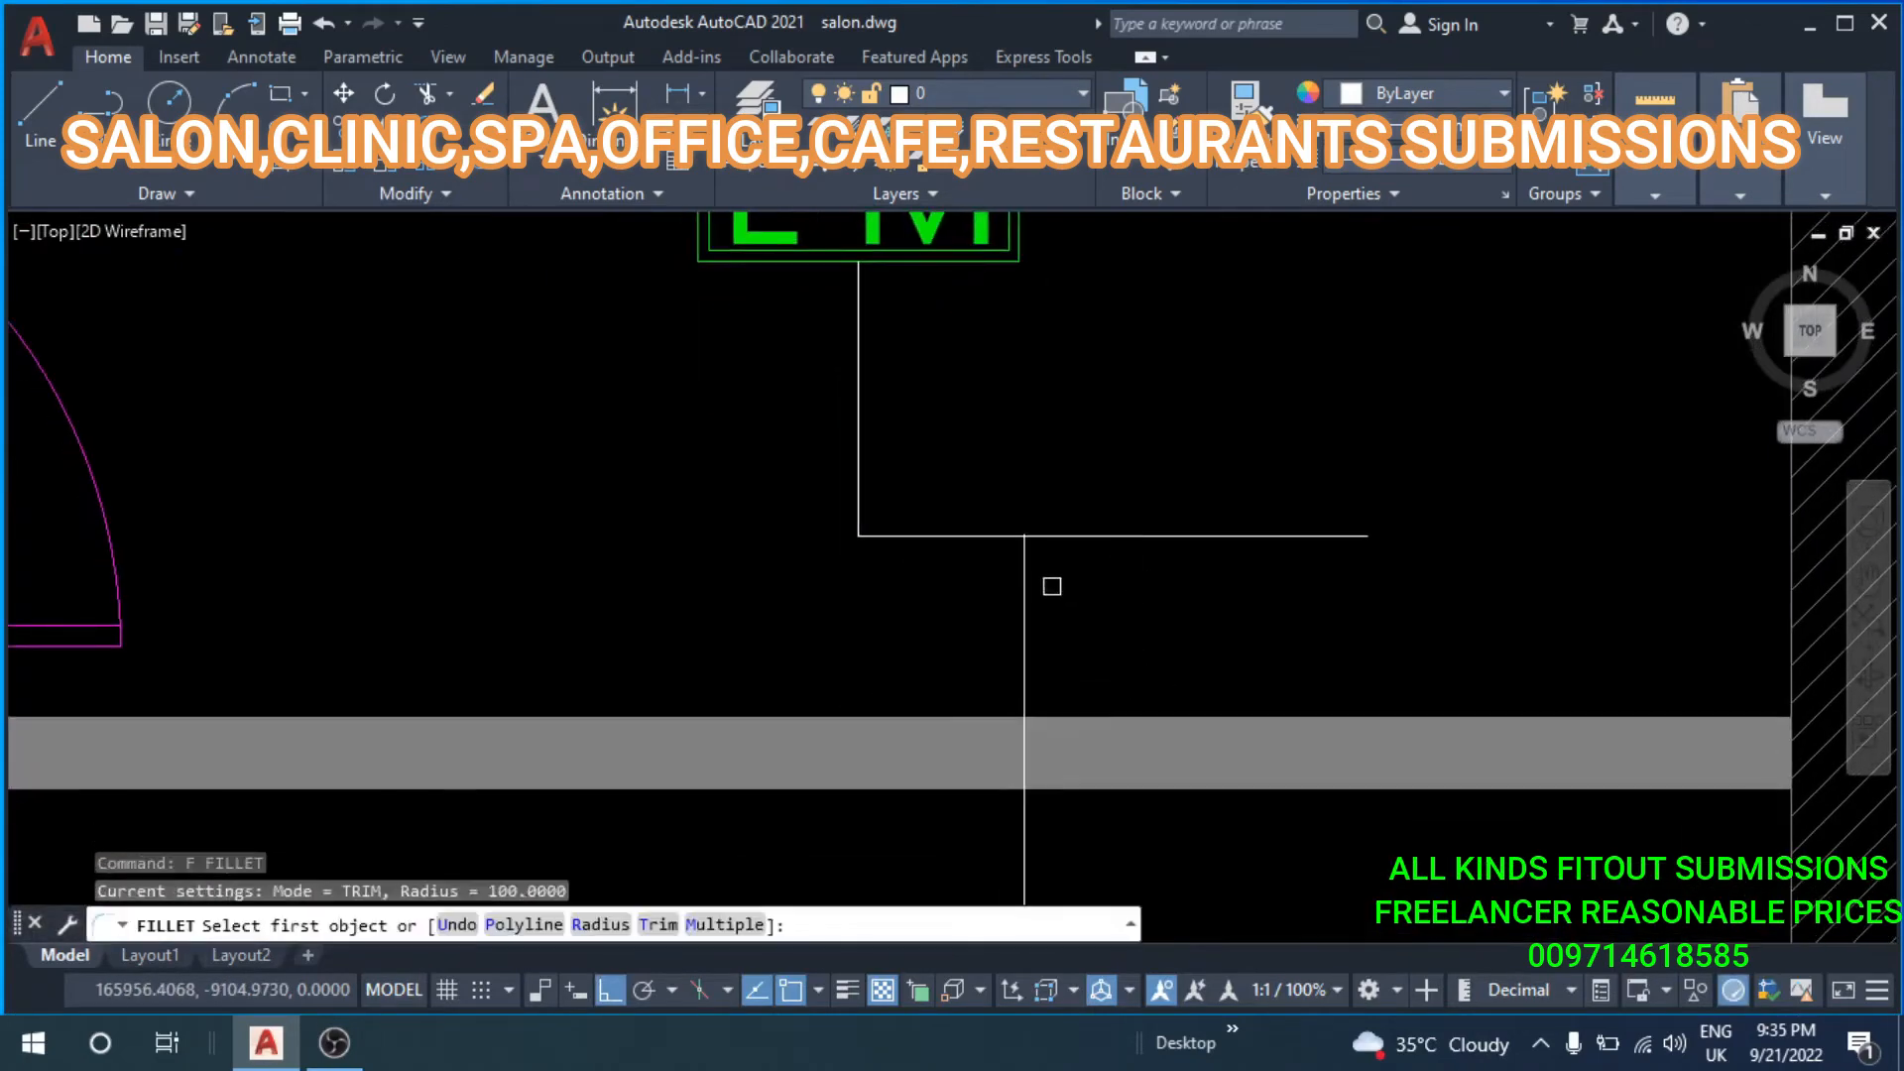
{"action": "left_click", "coordinate": [1027, 572]}
{"action": "left_click", "coordinate": [988, 536]}
{"action": "key", "text": "space"}
{"action": "left_click", "coordinate": [916, 535]}
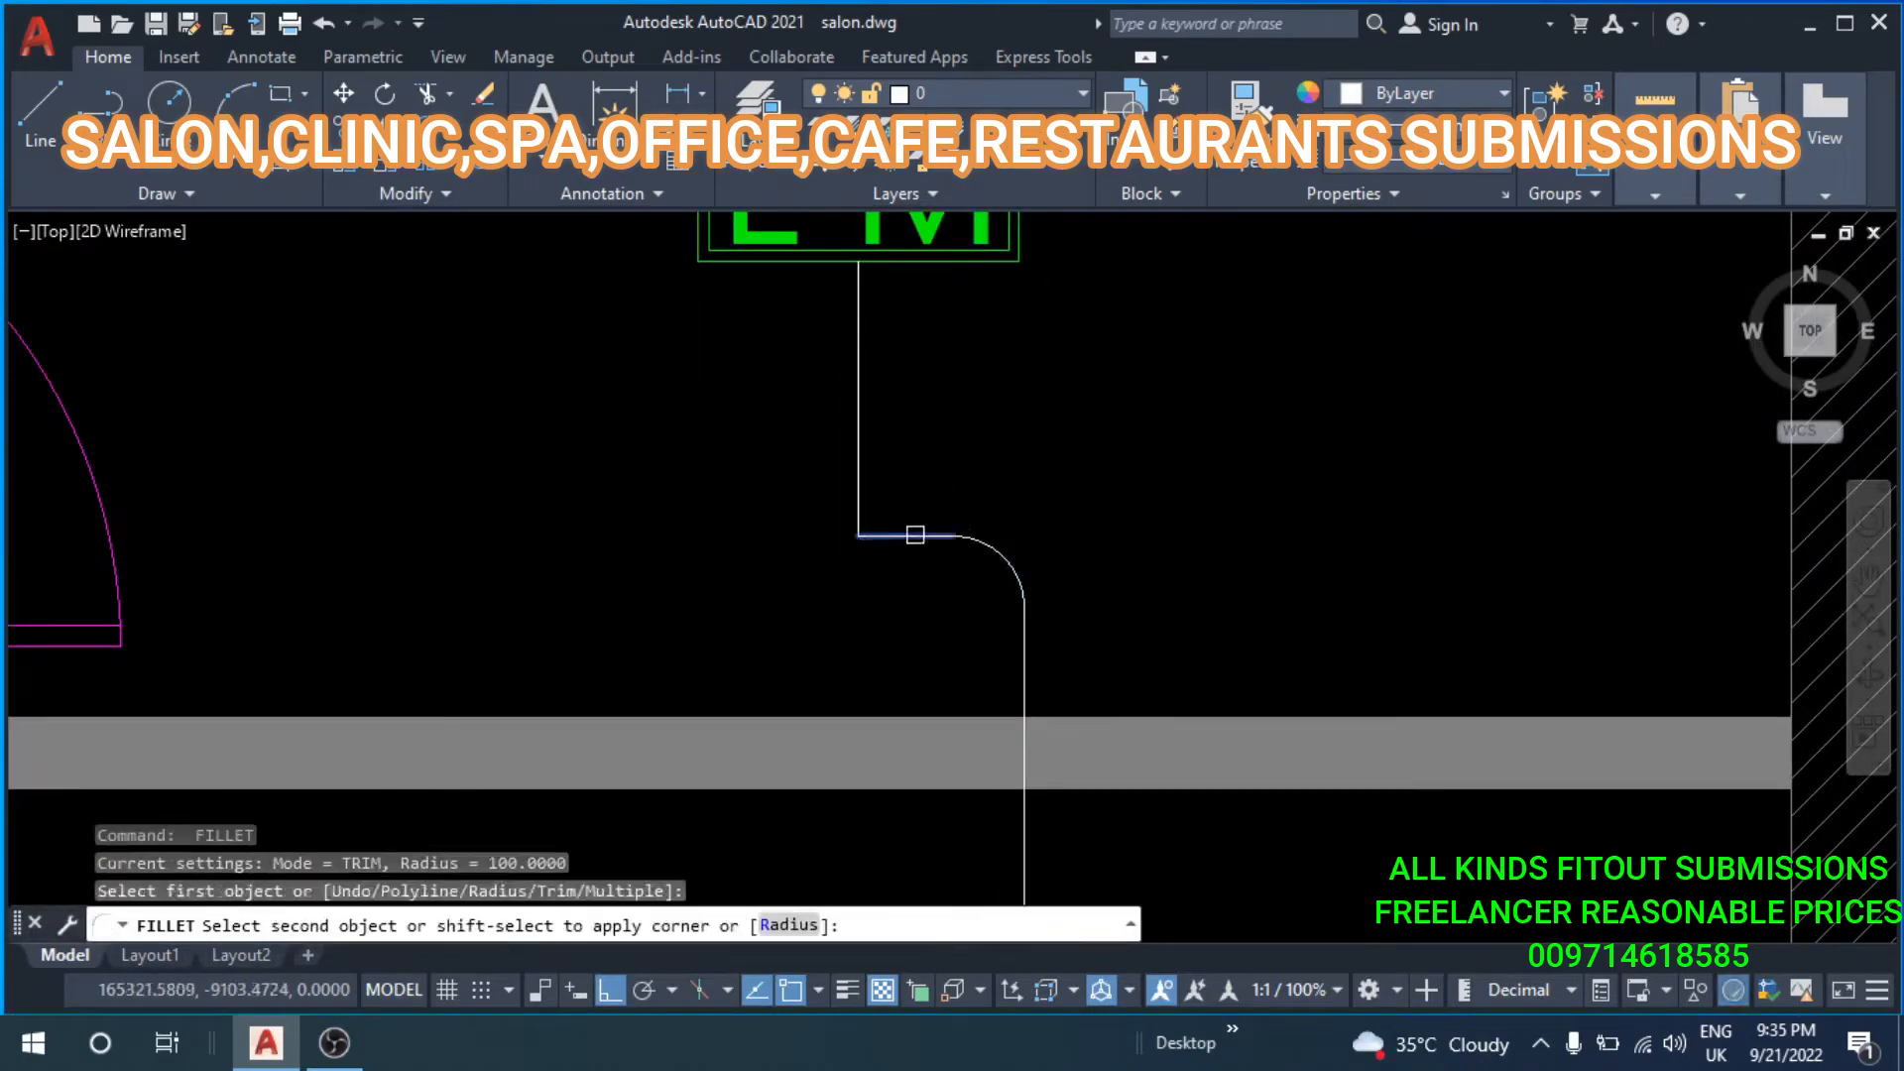
{"action": "left_click", "coordinate": [855, 451]}
{"action": "key", "text": "Escape"}
{"action": "key", "text": "Escape"}
Draw a horizontal polyline about 5600 units long from the WAXING EM block's left edge to past the HEAD WASH EM block.
{"action": "scroll", "coordinate": [843, 416], "scroll_direction": "down", "scroll_amount": 3}
{"action": "scroll", "coordinate": [1101, 525], "scroll_direction": "up", "scroll_amount": 3}
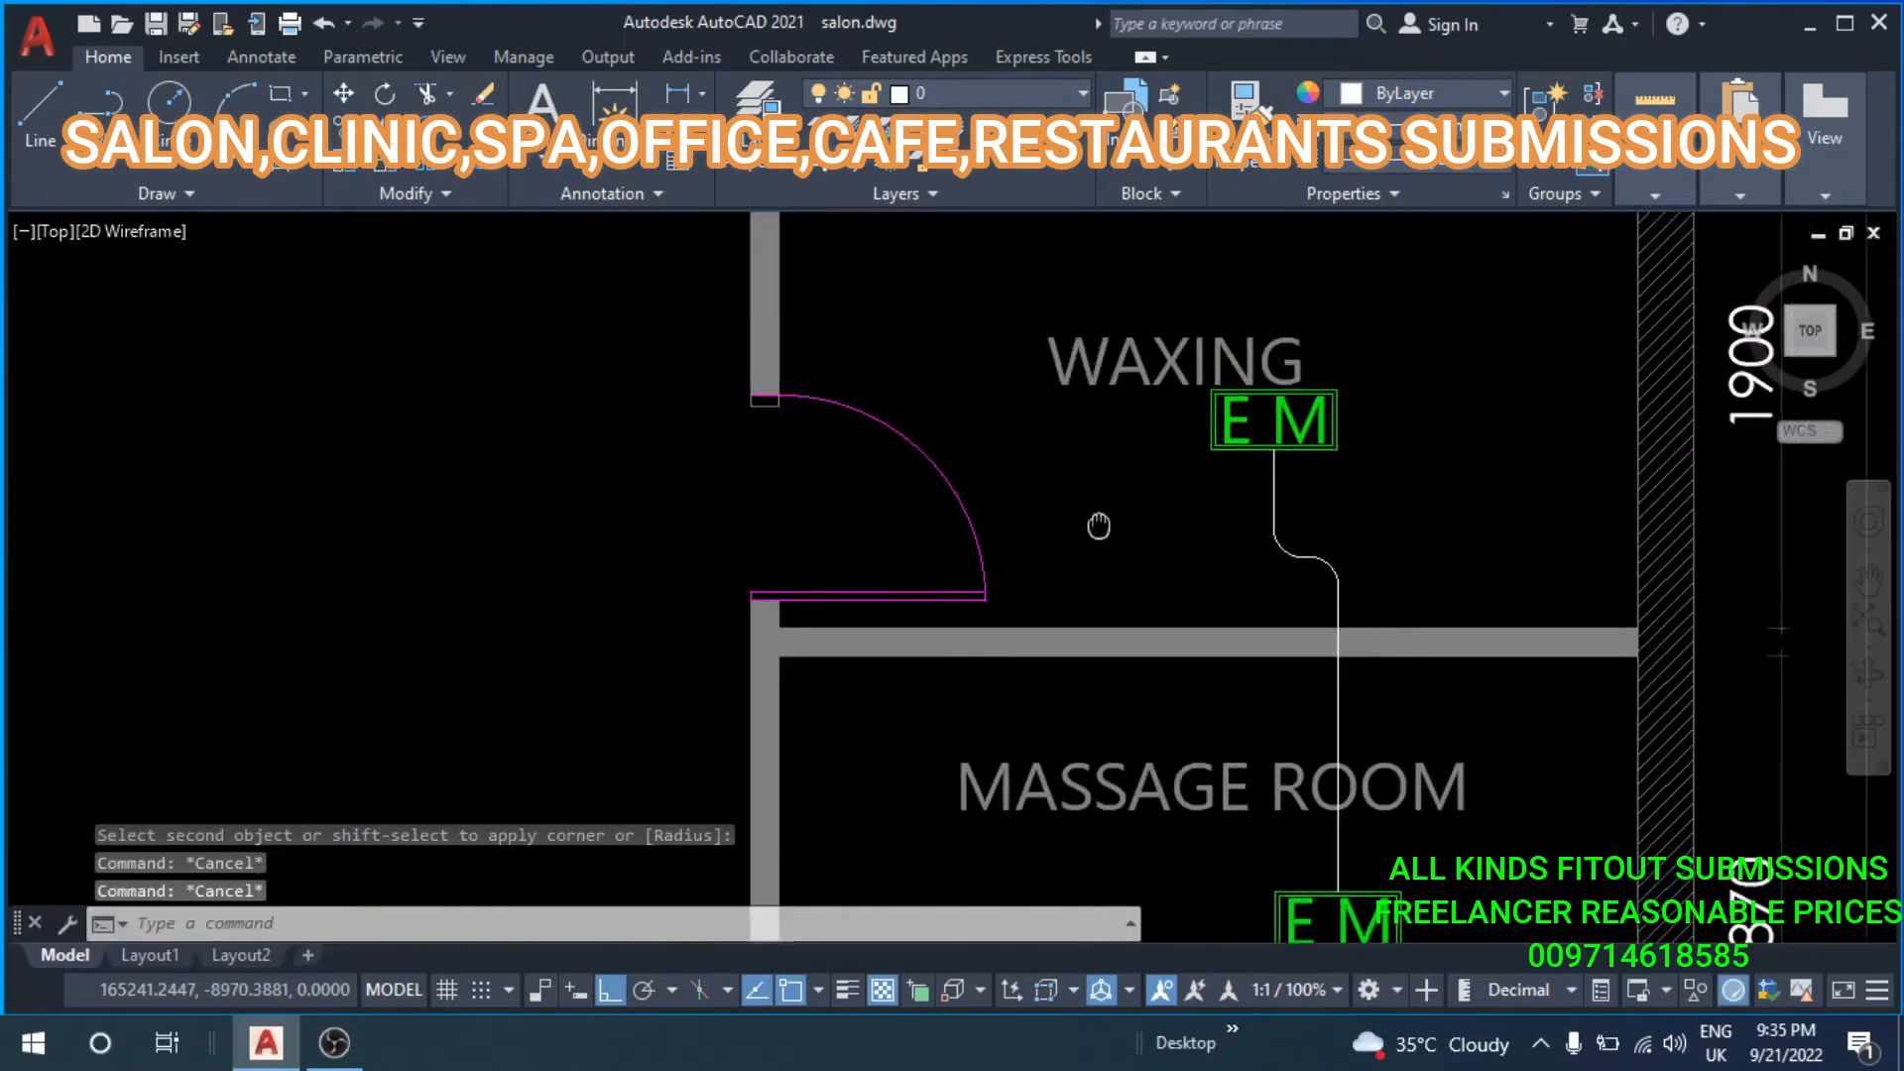
{"action": "key", "text": "Escape"}
{"action": "type", "text": "pl"}
{"action": "key", "text": "space"}
{"action": "left_click", "coordinate": [1275, 442]}
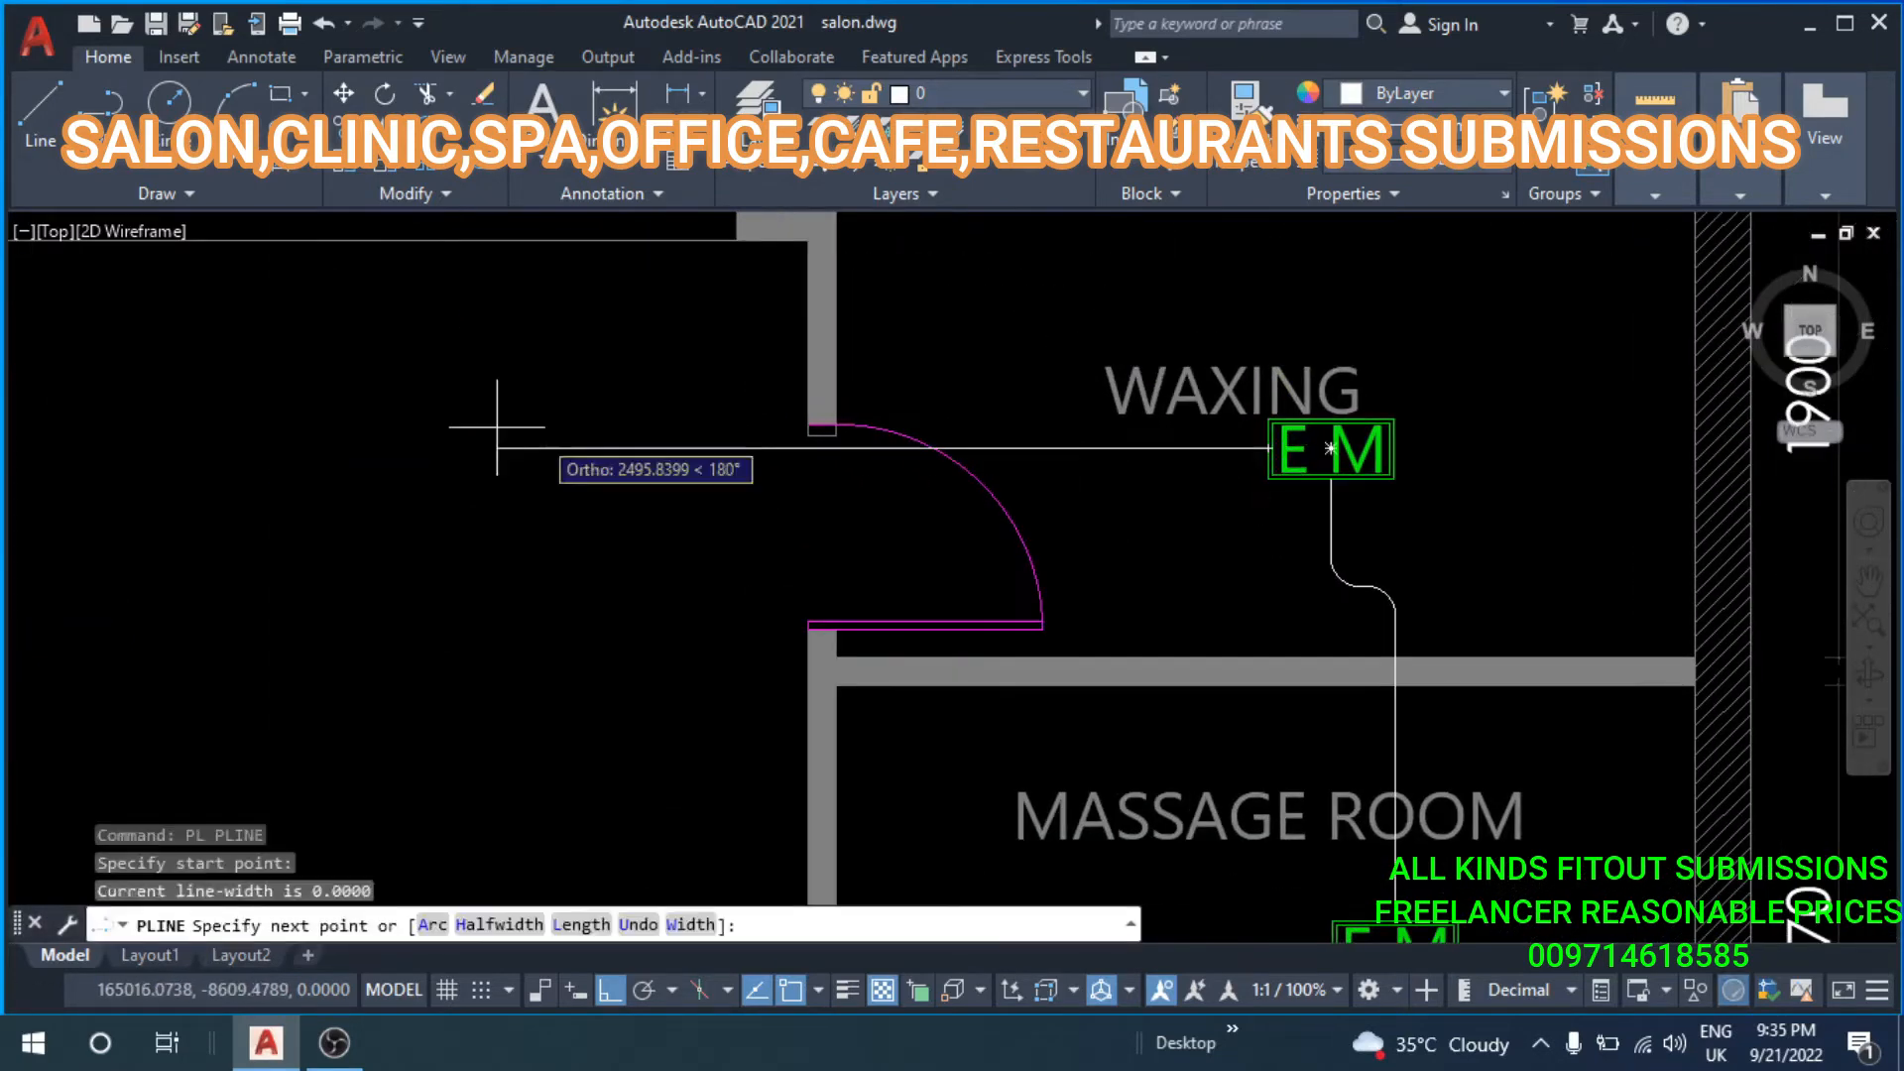
{"action": "scroll", "coordinate": [1517, 429], "scroll_direction": "down", "scroll_amount": 3}
{"action": "scroll", "coordinate": [1236, 422], "scroll_direction": "up", "scroll_amount": 5}
{"action": "key", "text": "Escape"}
Draw a vertical polyline from the top midpoint of the HEAD WASH EM block up across the horizontal line.
{"action": "scroll", "coordinate": [1220, 501], "scroll_direction": "up", "scroll_amount": 3}
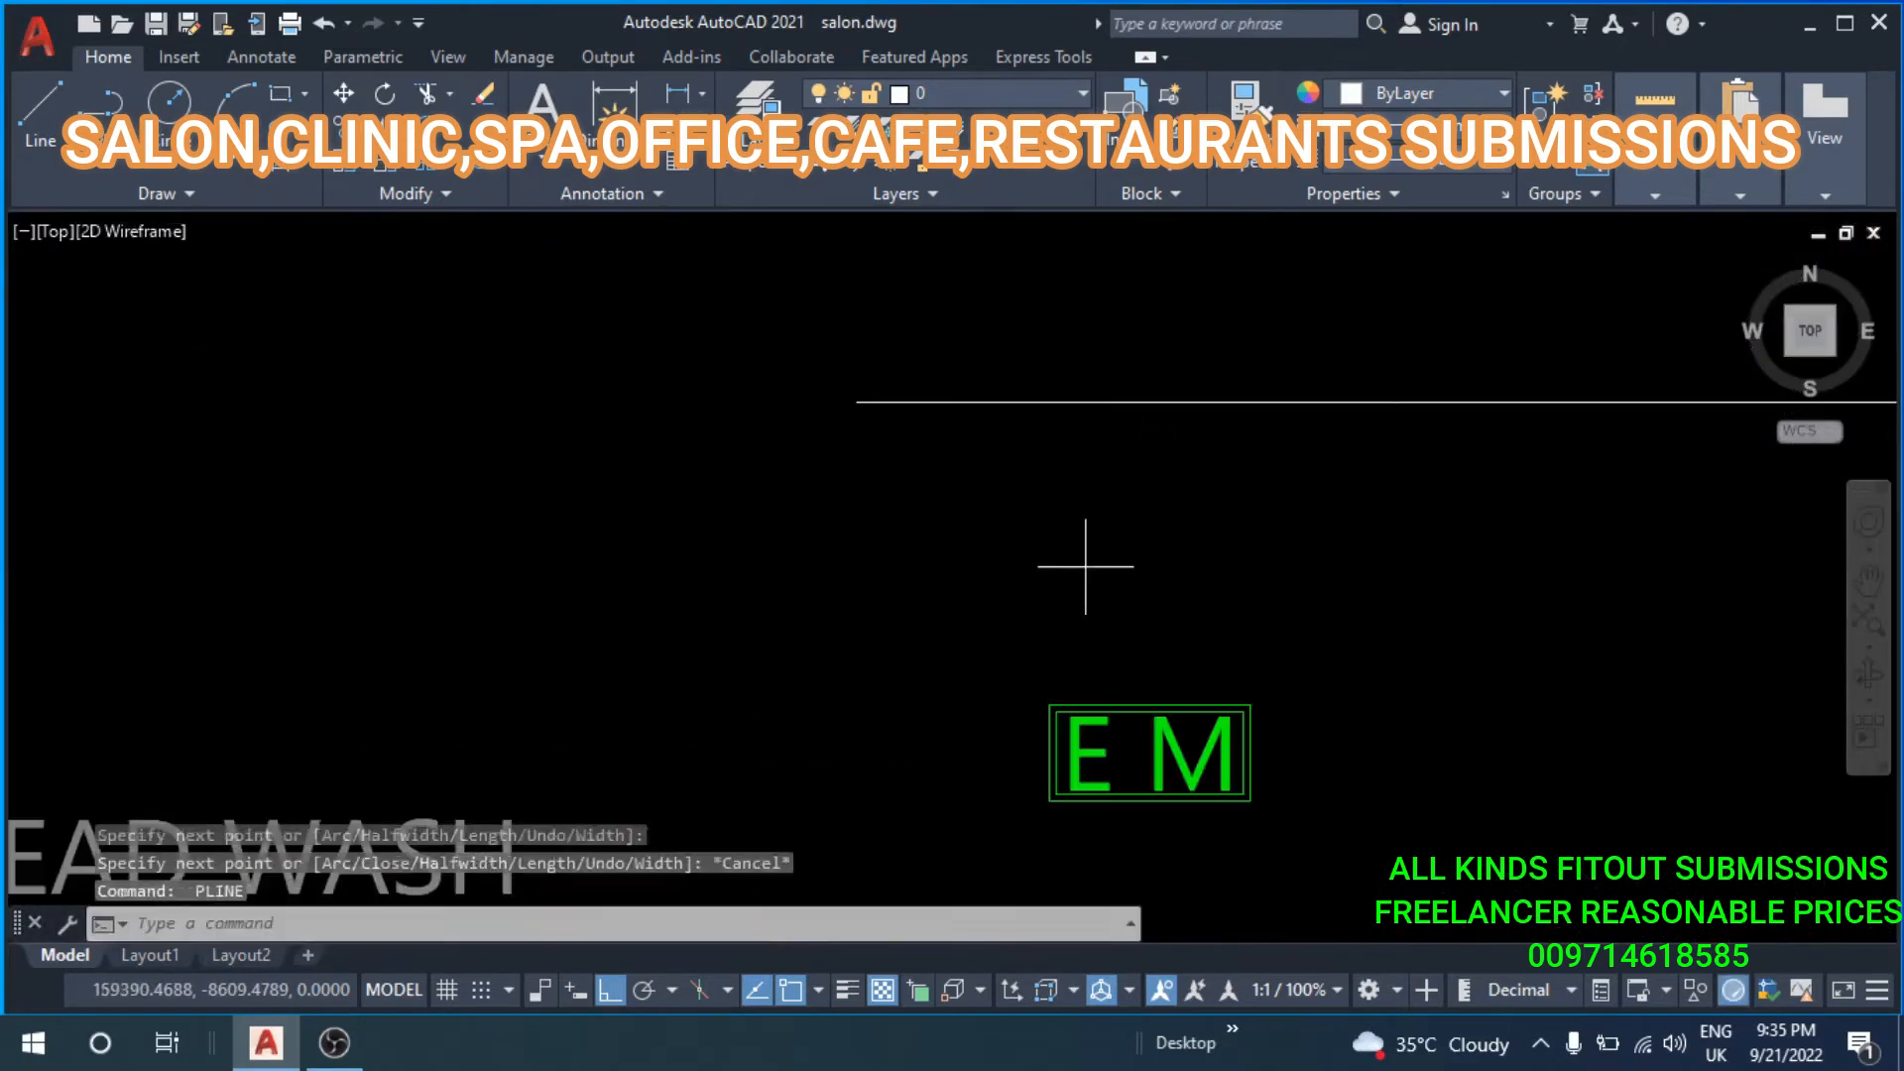
{"action": "key", "text": "space"}
{"action": "left_click", "coordinate": [1175, 288]}
{"action": "key", "text": "Escape"}
{"action": "key", "text": "Escape"}
{"action": "middle_click_drag", "start_coordinate": [1140, 516], "coordinate": [941, 446]}
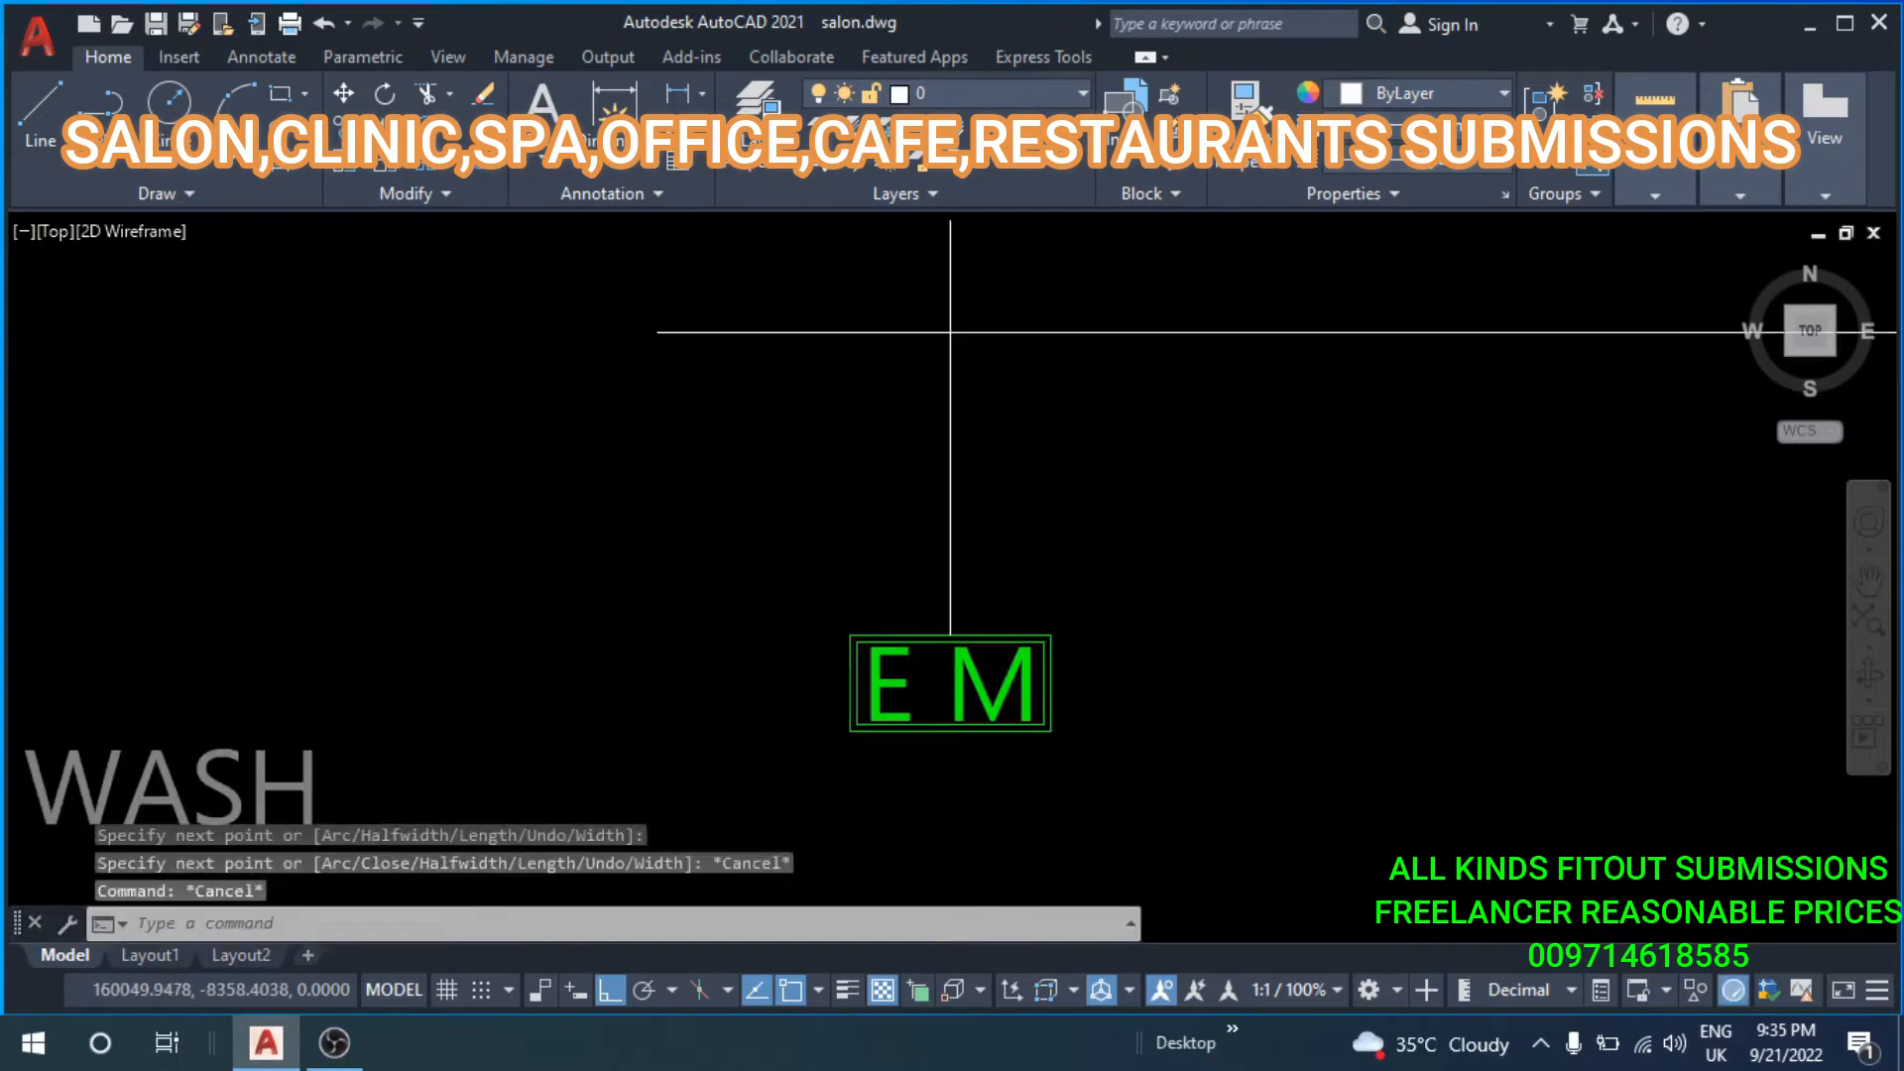
Fillet the corner between the vertical and horizontal lines above the HEAD WASH EM block with radius 100.
{"action": "type", "text": "f"}
{"action": "key", "text": "space"}
{"action": "left_click", "coordinate": [950, 425]}
{"action": "left_click", "coordinate": [1007, 331]}
{"action": "scroll", "coordinate": [1279, 471], "scroll_direction": "down", "scroll_amount": 5}
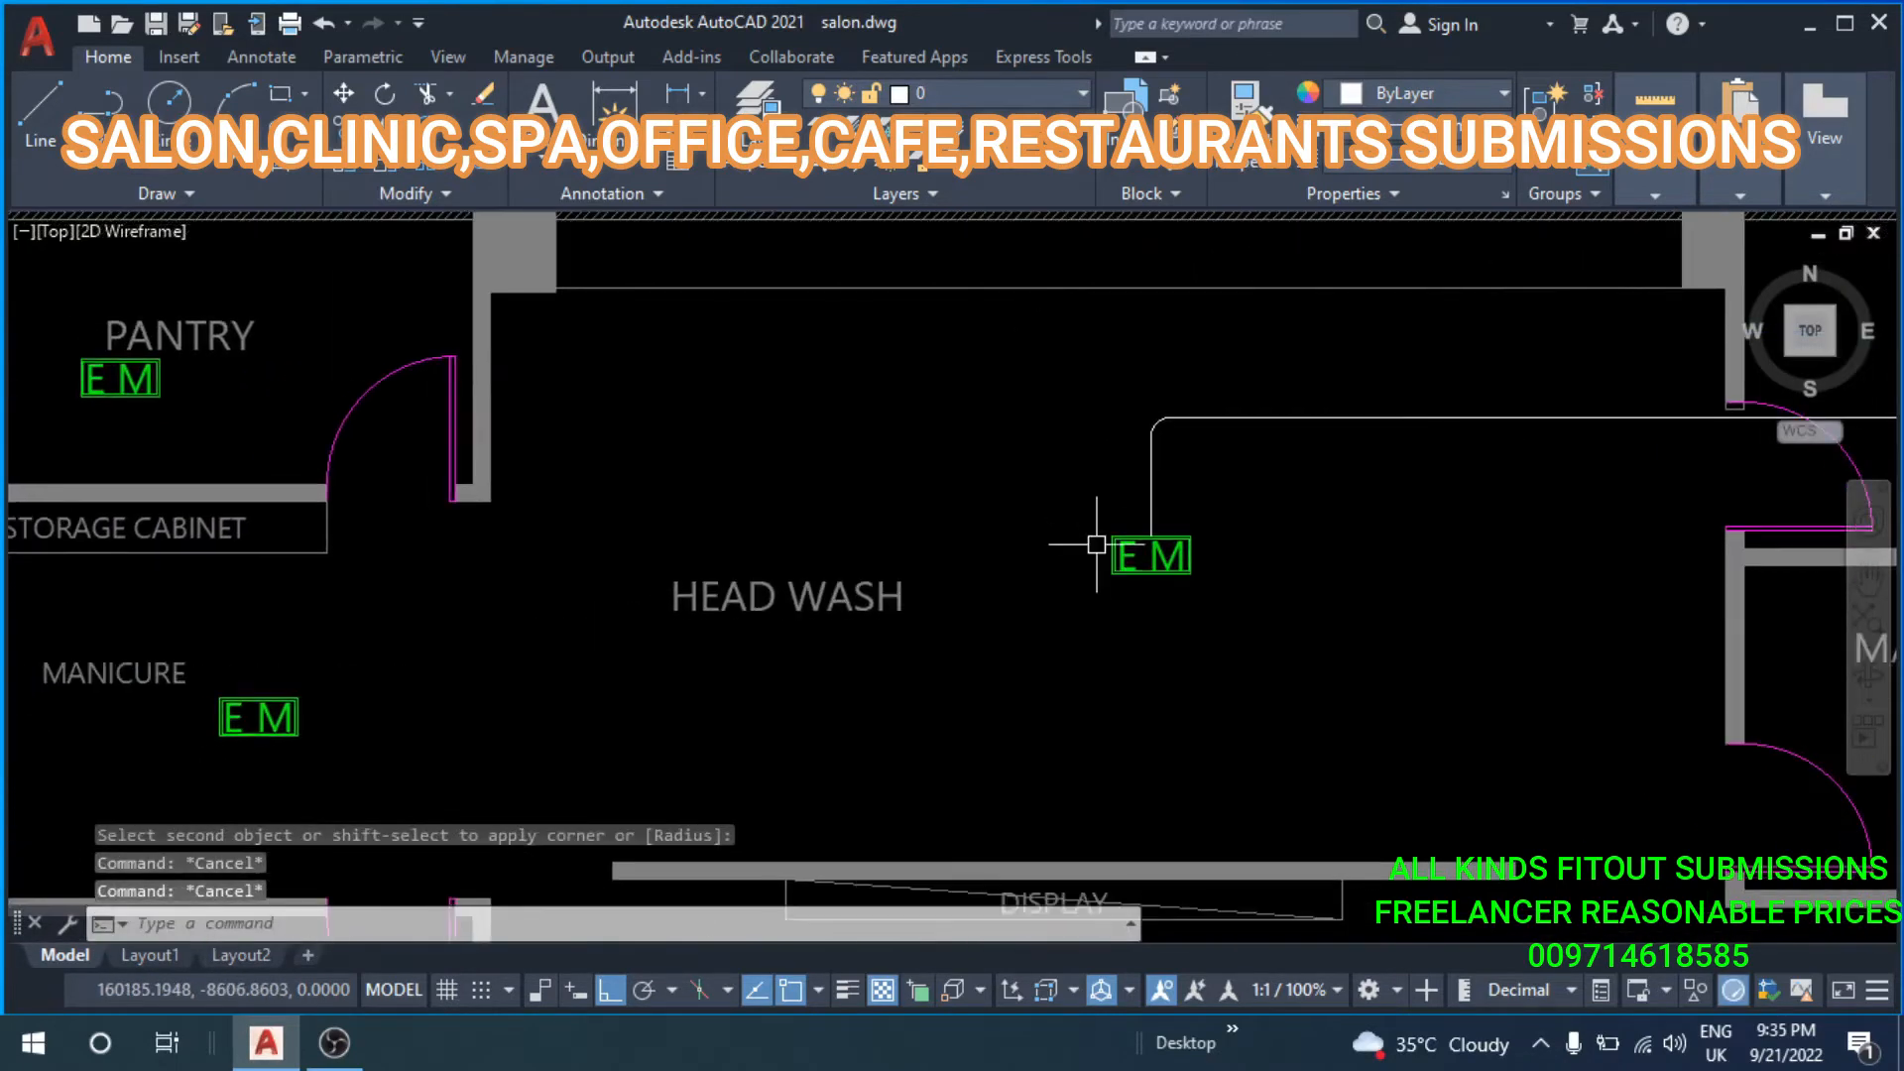
Draw a polyline from the HEAD WASH EM block's left midpoint to the pantry doorway, and up through it past the PANTRY EM block's level.
{"action": "type", "text": "pl"}
{"action": "key", "text": "space"}
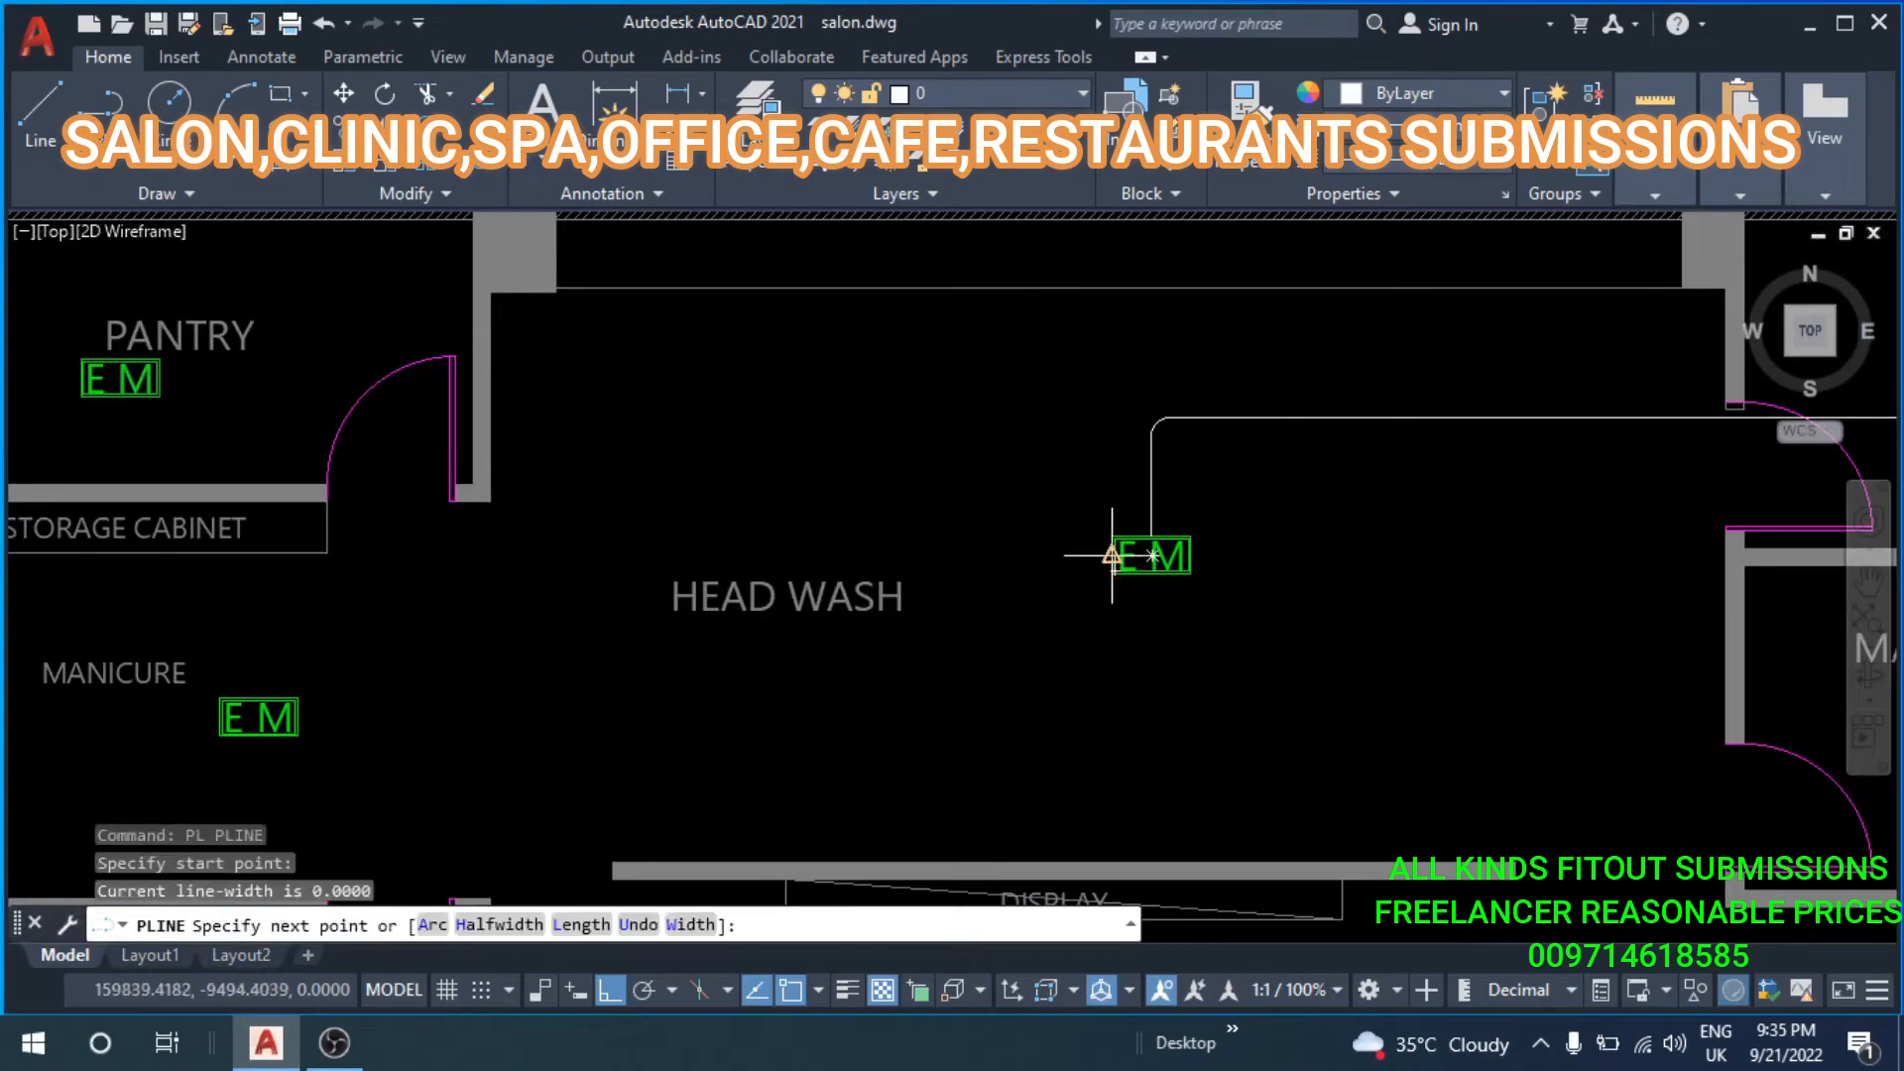
{"action": "key", "text": "Escape"}
{"action": "scroll", "coordinate": [1108, 562], "scroll_direction": "up", "scroll_amount": 4}
{"action": "key", "text": "space"}
{"action": "left_click", "coordinate": [1118, 548]}
{"action": "scroll", "coordinate": [145, 527], "scroll_direction": "down", "scroll_amount": 4}
{"action": "middle_click_drag", "start_coordinate": [145, 526], "coordinate": [1041, 564]}
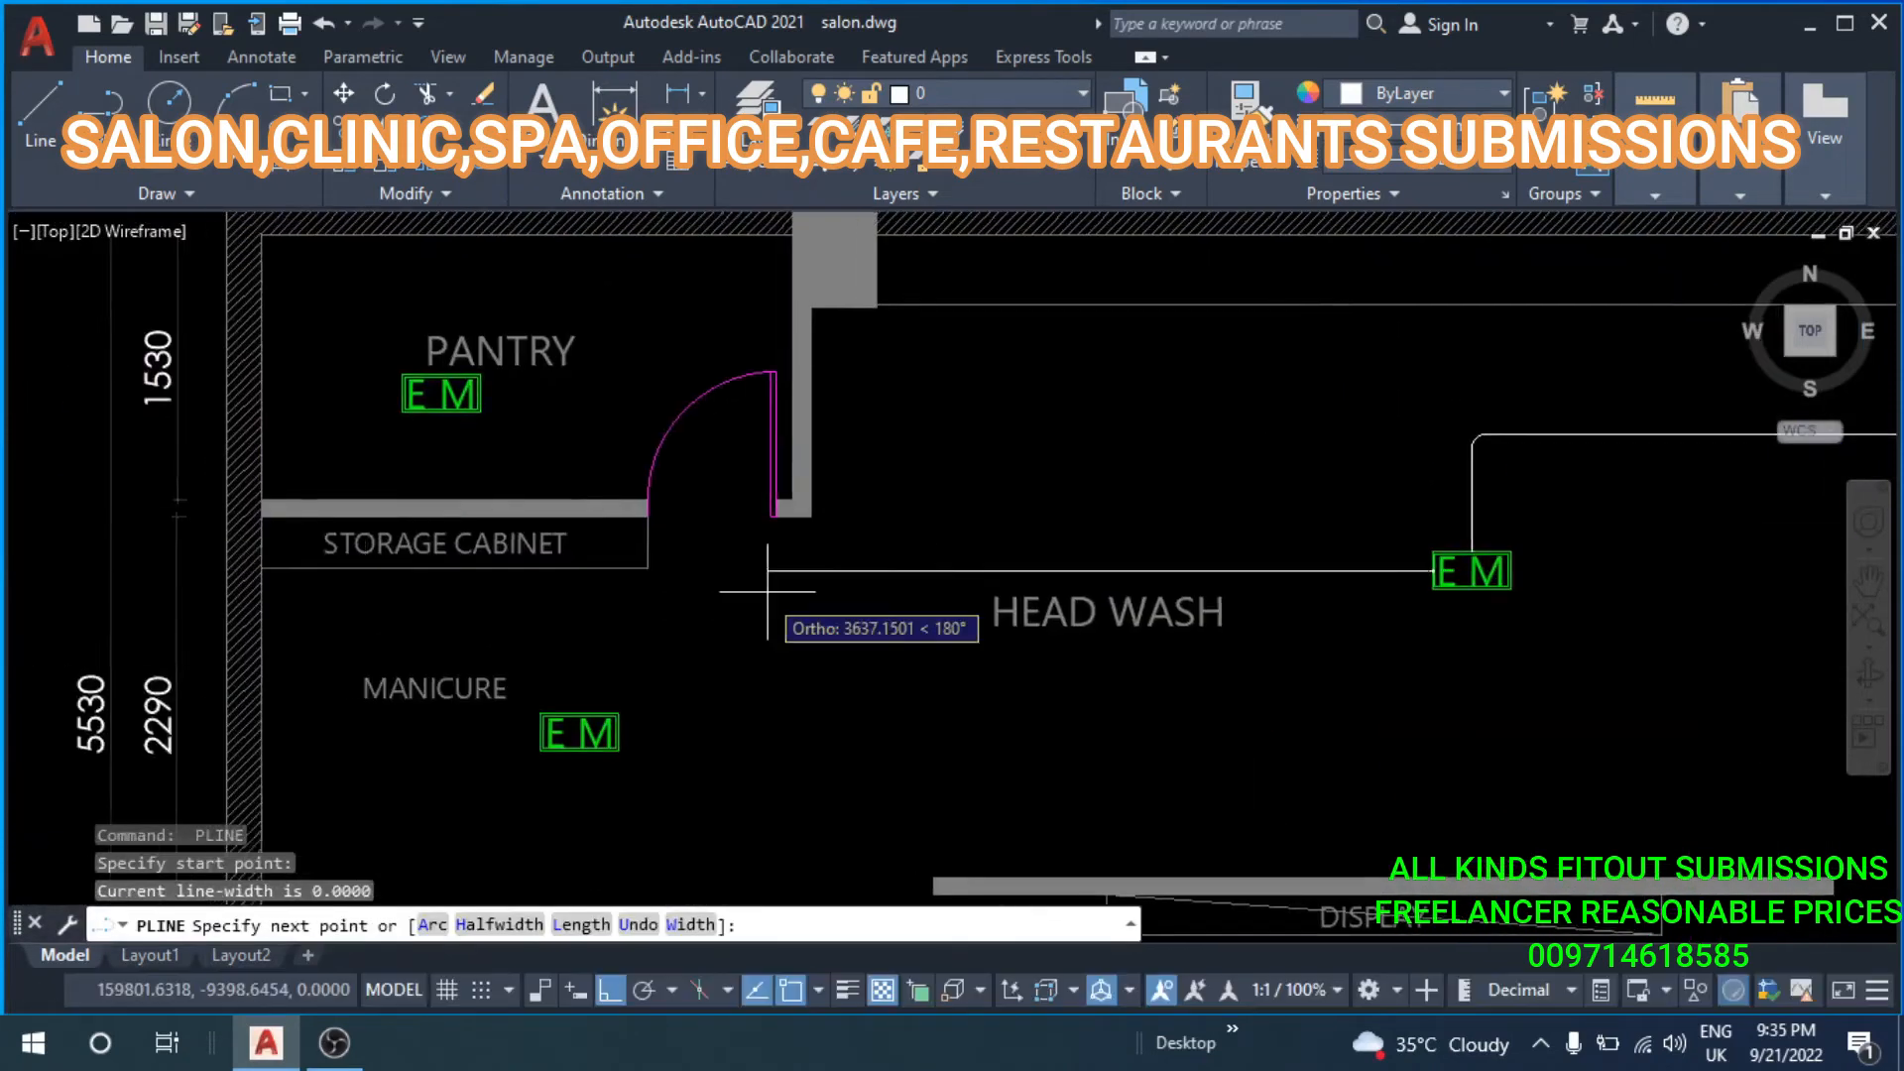
{"action": "scroll", "coordinate": [767, 592], "scroll_direction": "up", "scroll_amount": 4}
{"action": "left_click", "coordinate": [537, 637]}
{"action": "middle_click_drag", "start_coordinate": [566, 355], "coordinate": [724, 694]}
{"action": "left_click", "coordinate": [634, 417]}
{"action": "key", "text": "Escape"}
{"action": "key", "text": "Escape"}
Draw a horizontal polyline from the PANTRY EM block's right midpoint across the vertical line in the doorway.
{"action": "middle_click_drag", "start_coordinate": [418, 498], "coordinate": [808, 587]}
{"action": "key", "text": "space"}
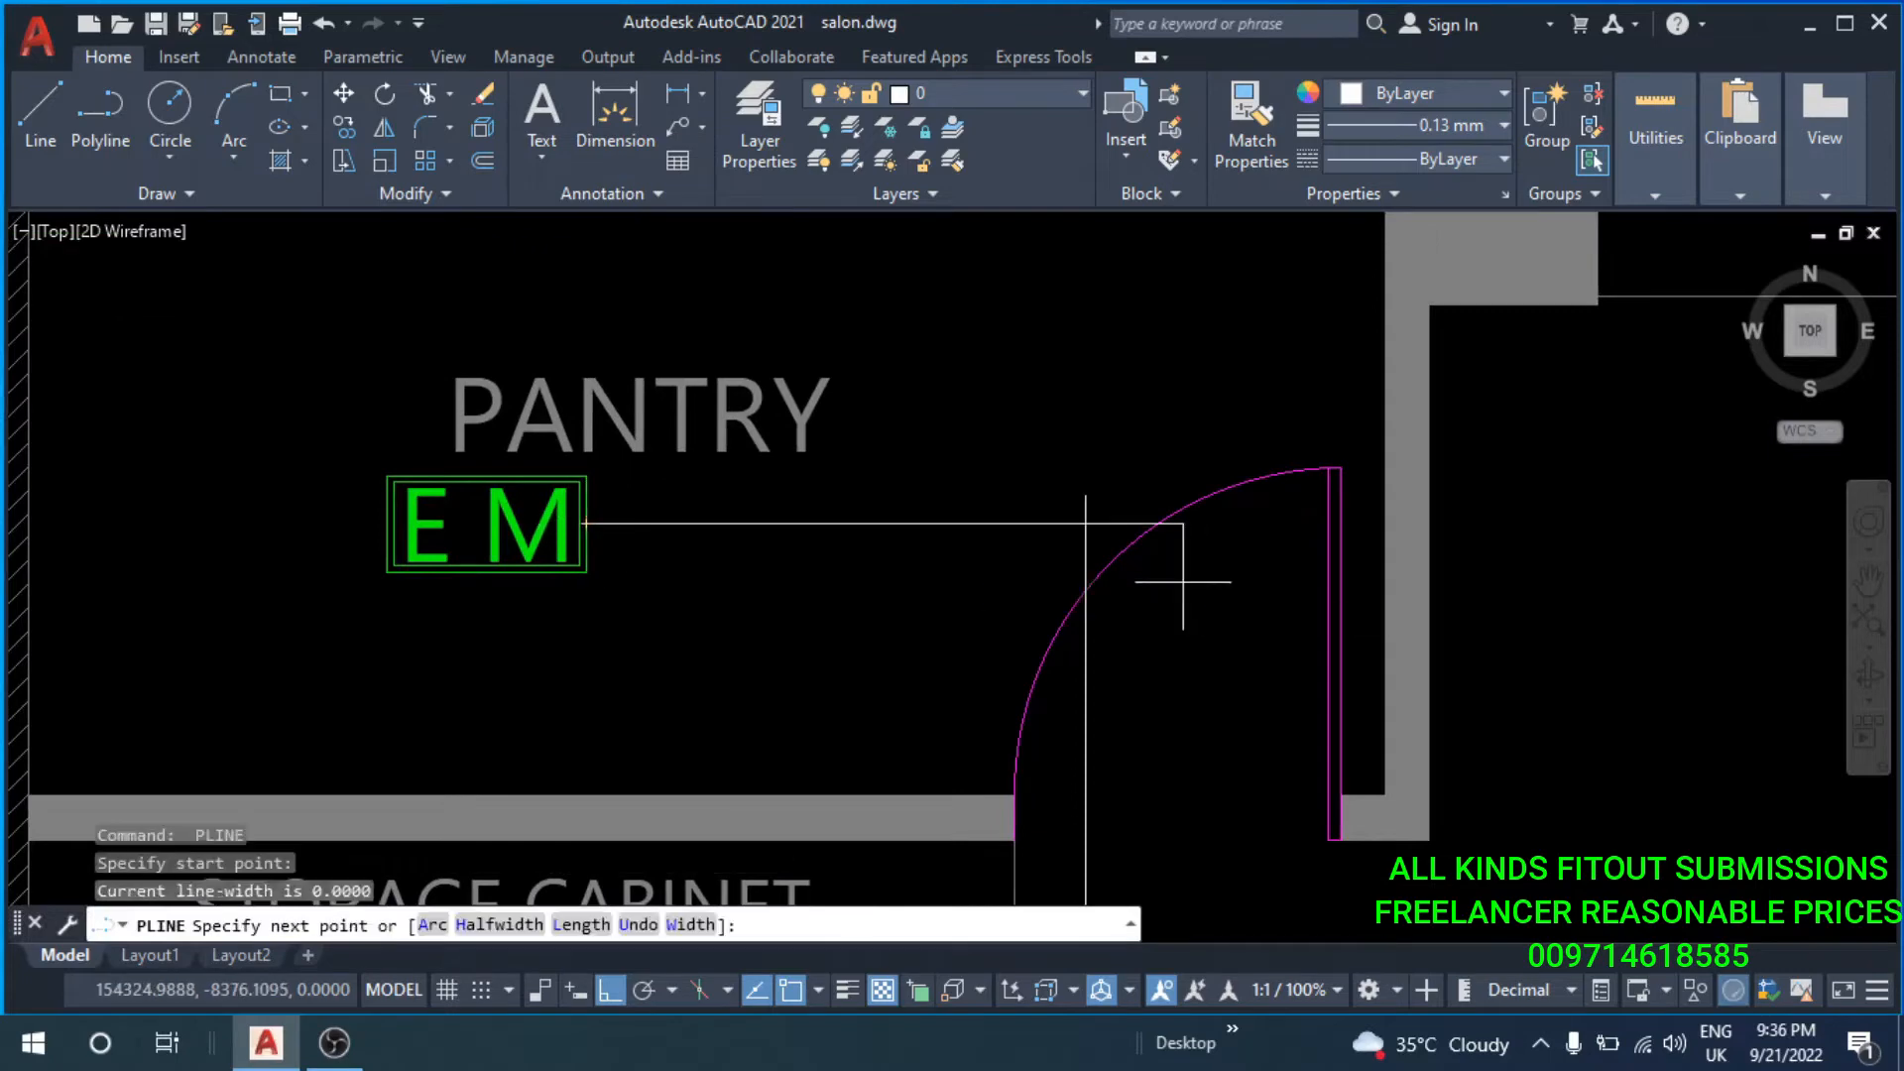
{"action": "left_click", "coordinate": [1183, 582]}
{"action": "key", "text": "Escape"}
Fillet the corner between the PANTRY EM block's horizontal line and the vertical doorway line with radius 100.
{"action": "type", "text": "f"}
{"action": "key", "text": "space"}
{"action": "left_click", "coordinate": [1087, 643]}
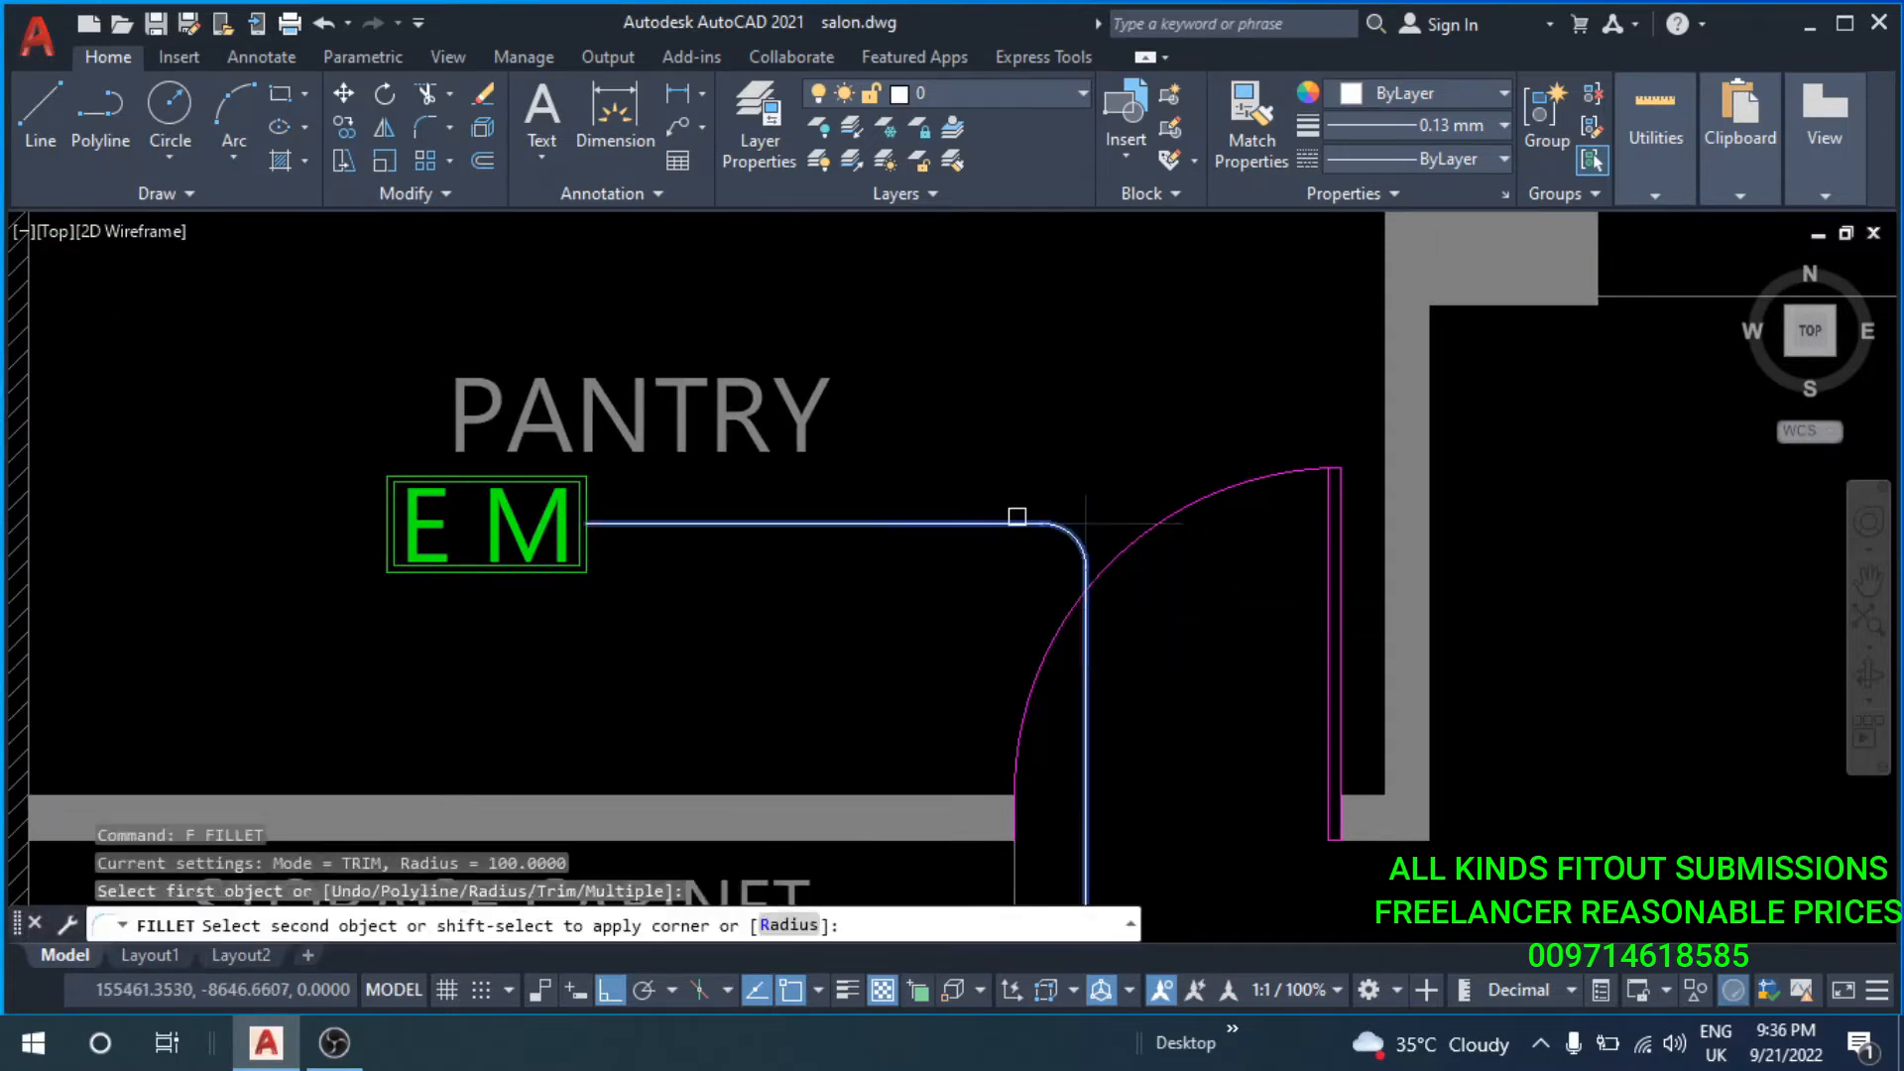
{"action": "left_click", "coordinate": [1015, 522]}
{"action": "key", "text": "Escape"}
{"action": "key", "text": "Escape"}
Draw a vertical polyline from the PANTRY EM block's bottom midpoint down past the level of the MANICURE EM block.
{"action": "scroll", "coordinate": [510, 677], "scroll_direction": "down", "scroll_amount": 2}
{"action": "middle_click_drag", "start_coordinate": [509, 677], "coordinate": [968, 449]}
{"action": "type", "text": "pl"}
{"action": "key", "text": "space"}
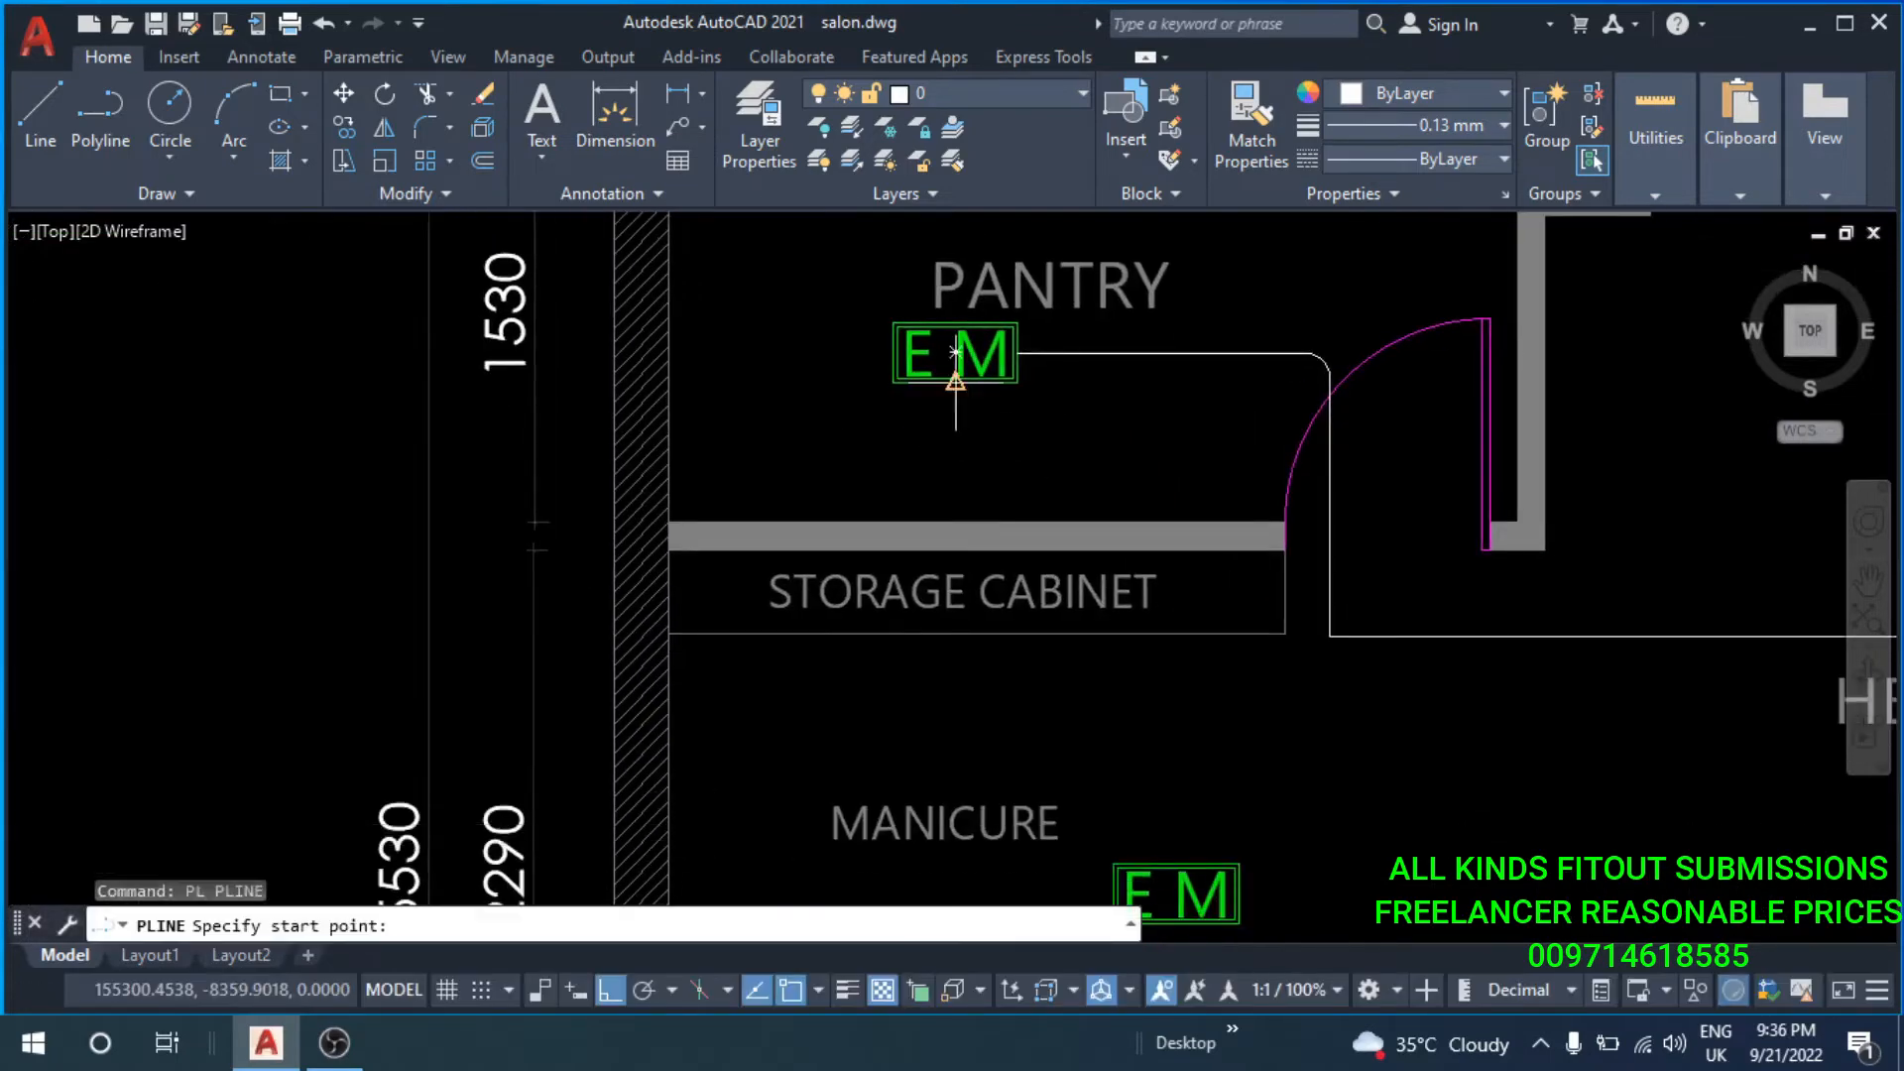
{"action": "left_click", "coordinate": [955, 382]}
{"action": "middle_click_drag", "start_coordinate": [991, 874], "coordinate": [931, 589]}
{"action": "scroll", "coordinate": [930, 589], "scroll_direction": "up", "scroll_amount": 2}
{"action": "left_click", "coordinate": [955, 714]}
{"action": "key", "text": "Escape"}
{"action": "key", "text": "Escape"}
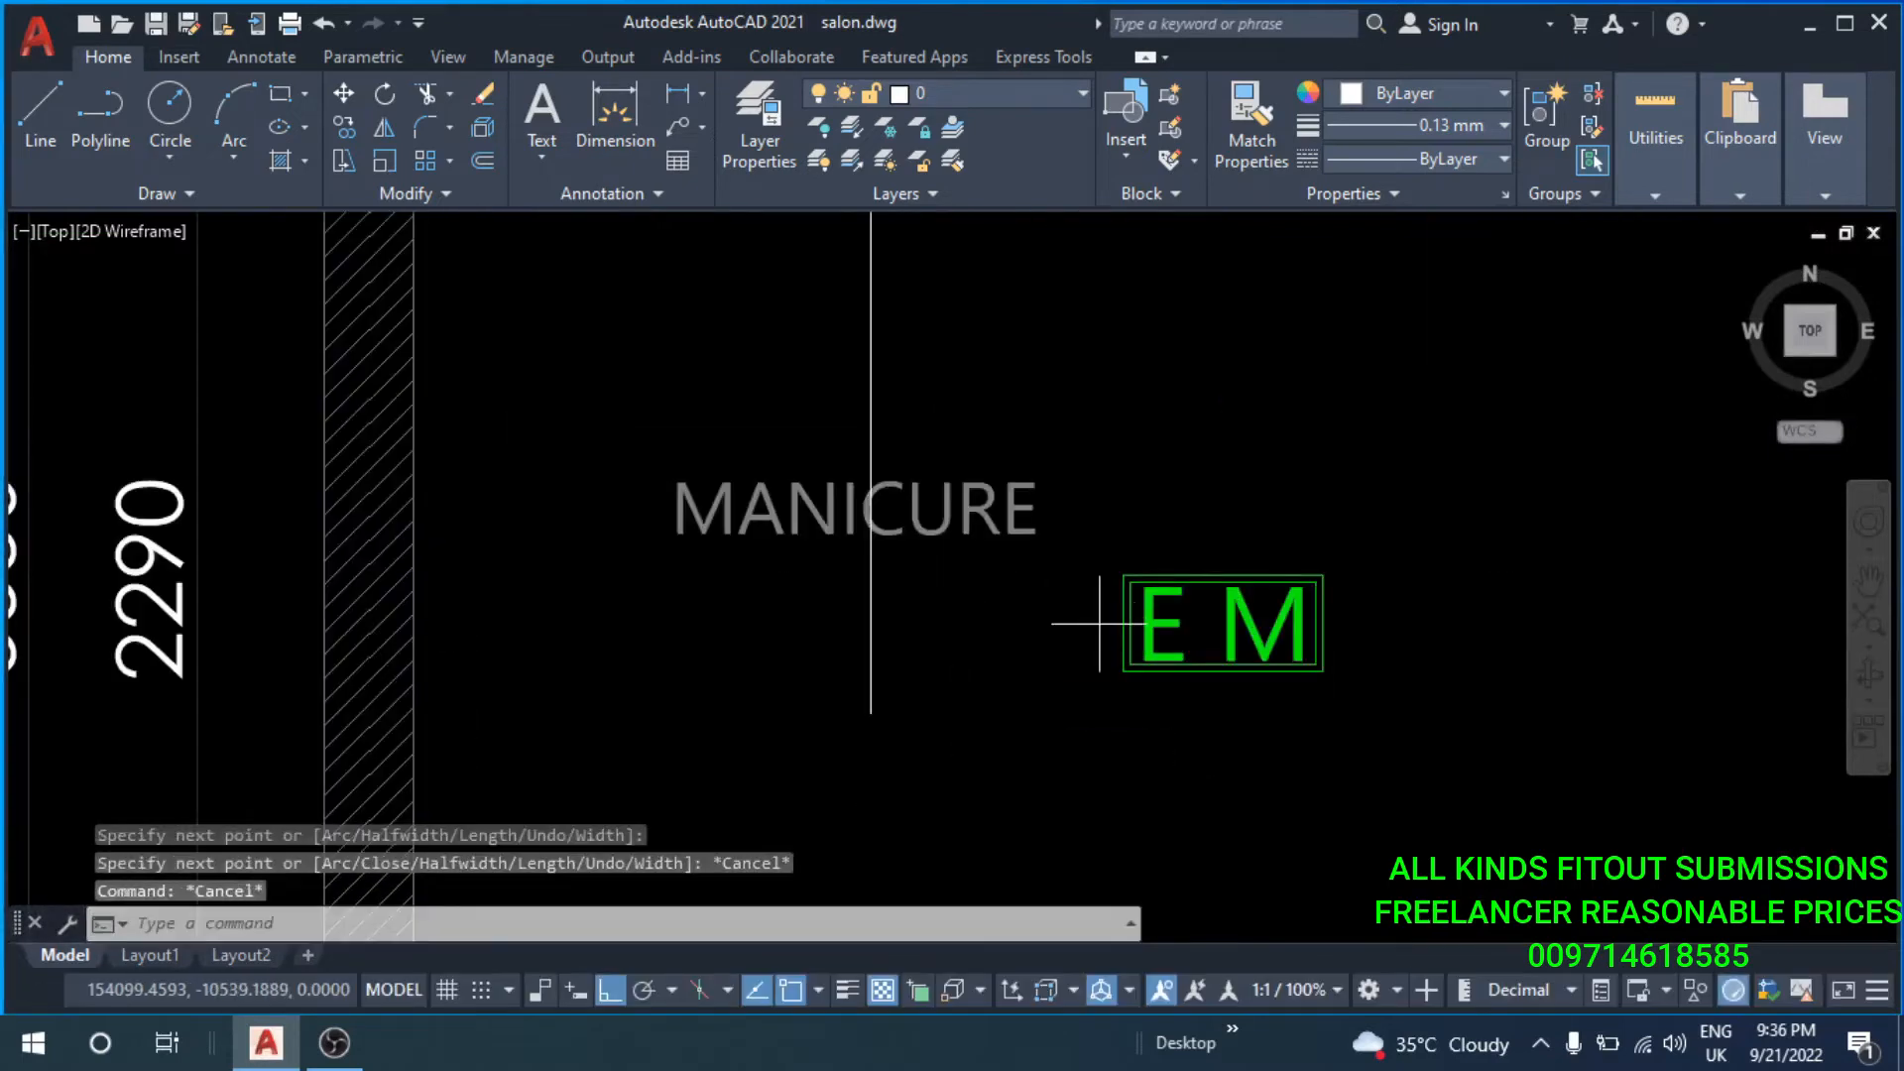
Draw a horizontal polyline from the MANICURE EM block's left midpoint across the vertical line from the pantry.
{"action": "key", "text": "space"}
{"action": "left_click", "coordinate": [652, 622]}
{"action": "key", "text": "Escape"}
{"action": "middle_click_drag", "start_coordinate": [873, 638], "coordinate": [738, 596]}
Fillet the corner between the vertical pantry line and the MANICURE EM block's horizontal line with radius 100.
{"action": "type", "text": "f"}
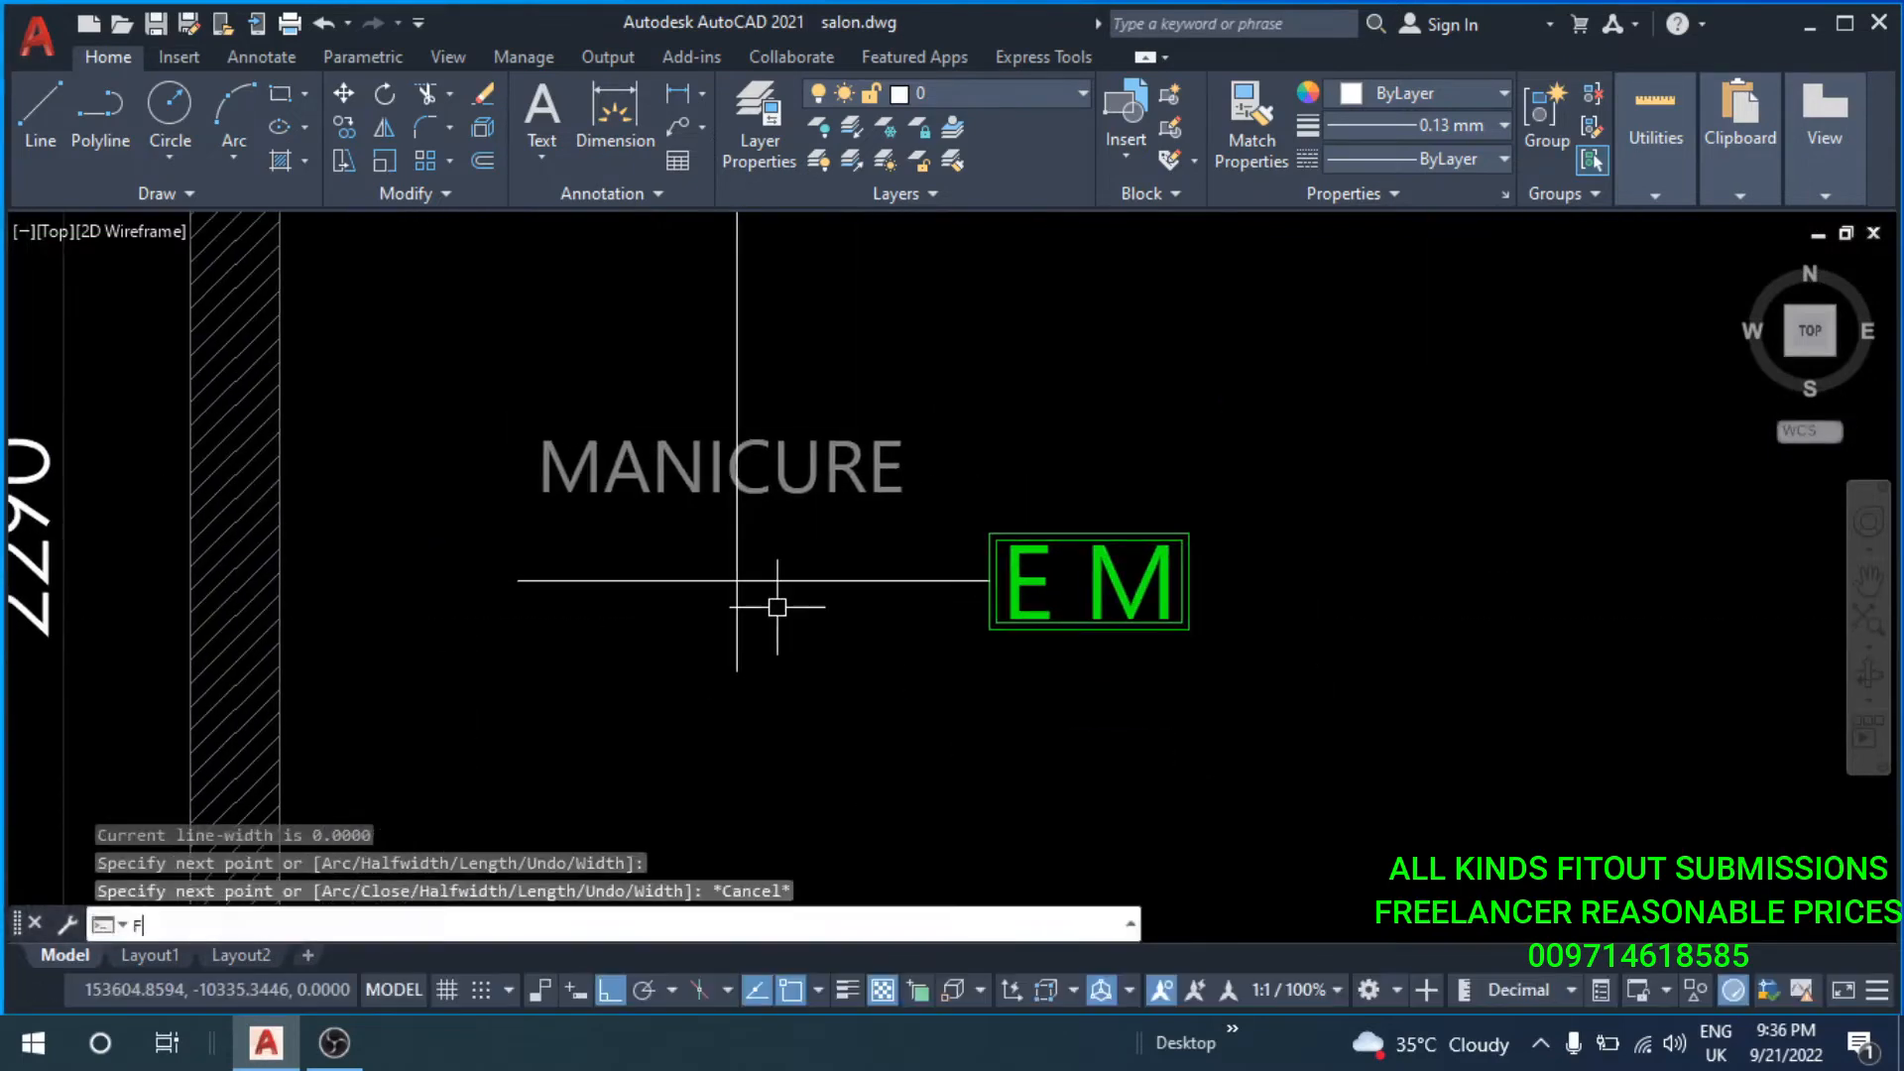
{"action": "key", "text": "space"}
{"action": "left_click", "coordinate": [737, 541]}
{"action": "left_click", "coordinate": [806, 580]}
{"action": "key", "text": "Escape"}
{"action": "key", "text": "Escape"}
{"action": "key", "text": "Escape"}
Draw a vertical polyline from the MANICURE EM block's bottom midpoint down to the top edge of the FACIAL ROOM EM block.
{"action": "scroll", "coordinate": [911, 625], "scroll_direction": "down", "scroll_amount": 3}
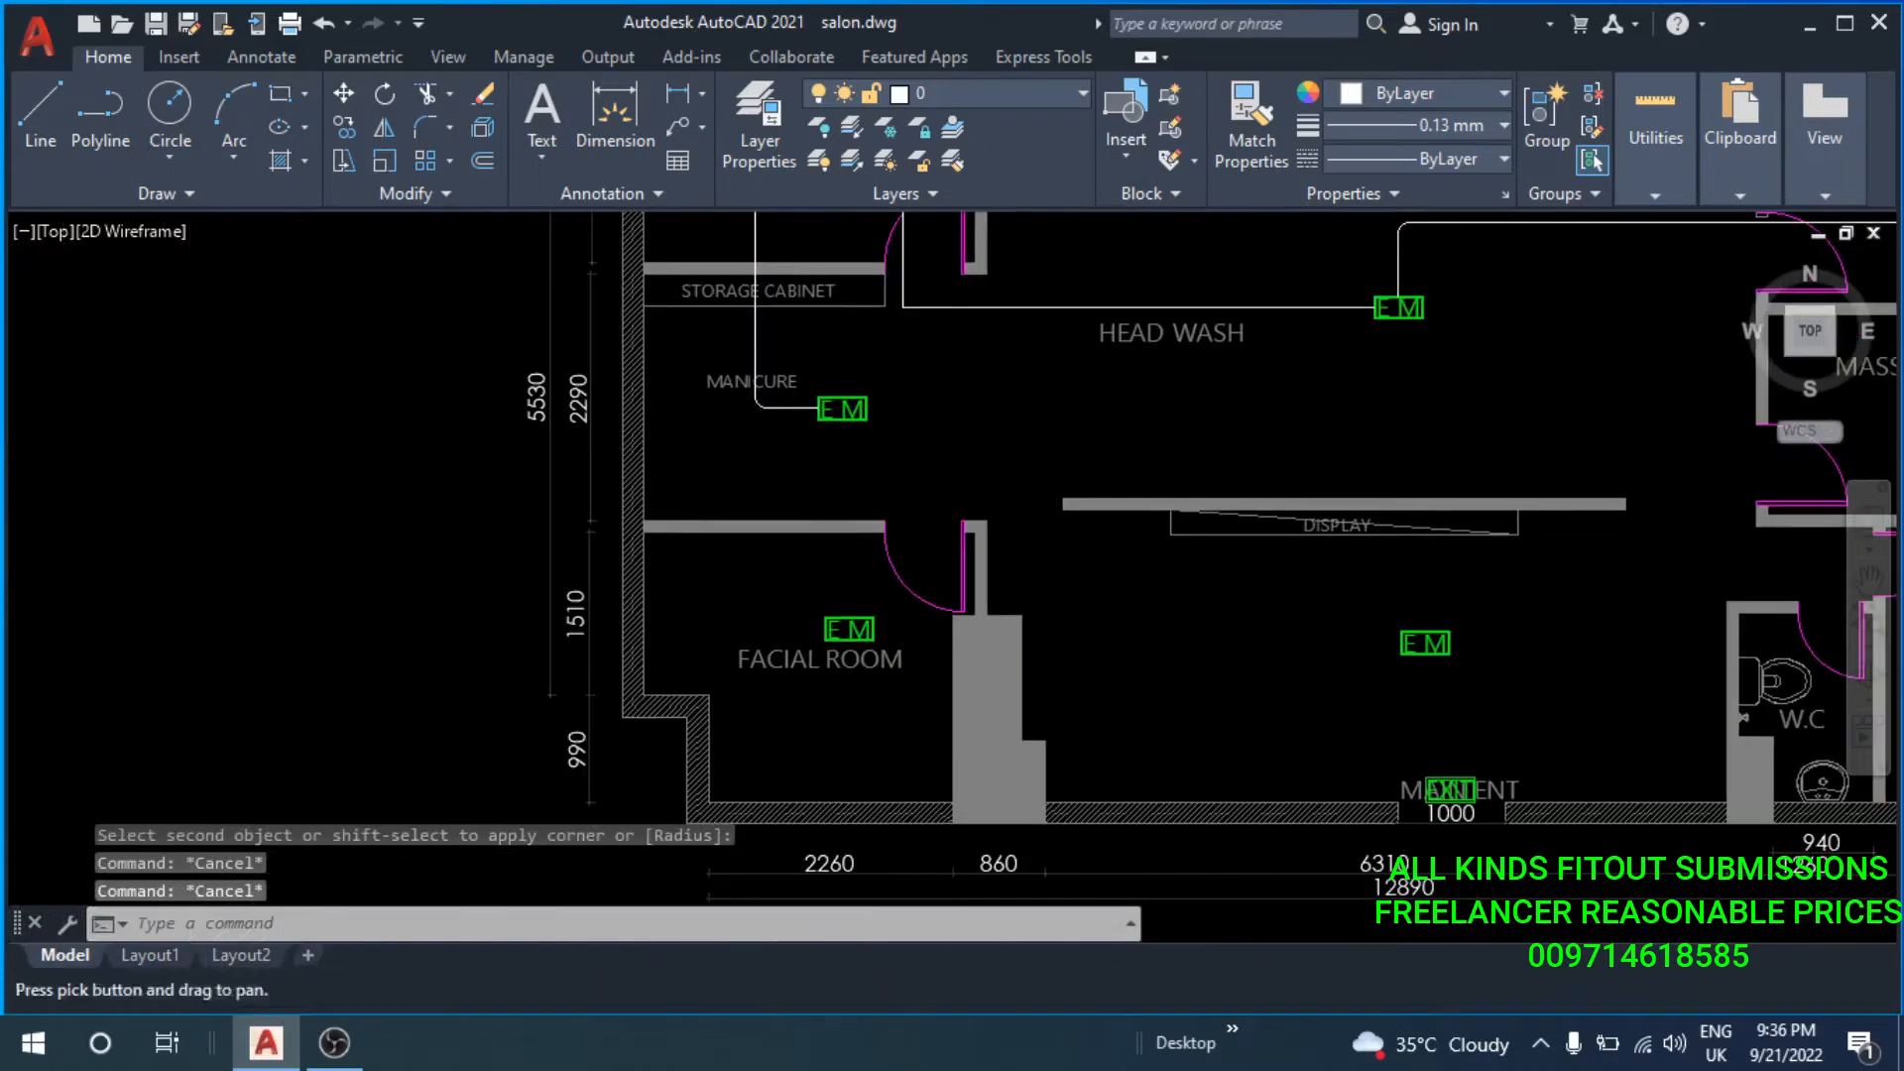
{"action": "middle_click_drag", "start_coordinate": [857, 462], "coordinate": [922, 427]}
{"action": "type", "text": "p"}
{"action": "scroll", "coordinate": [903, 397], "scroll_direction": "up", "scroll_amount": 2}
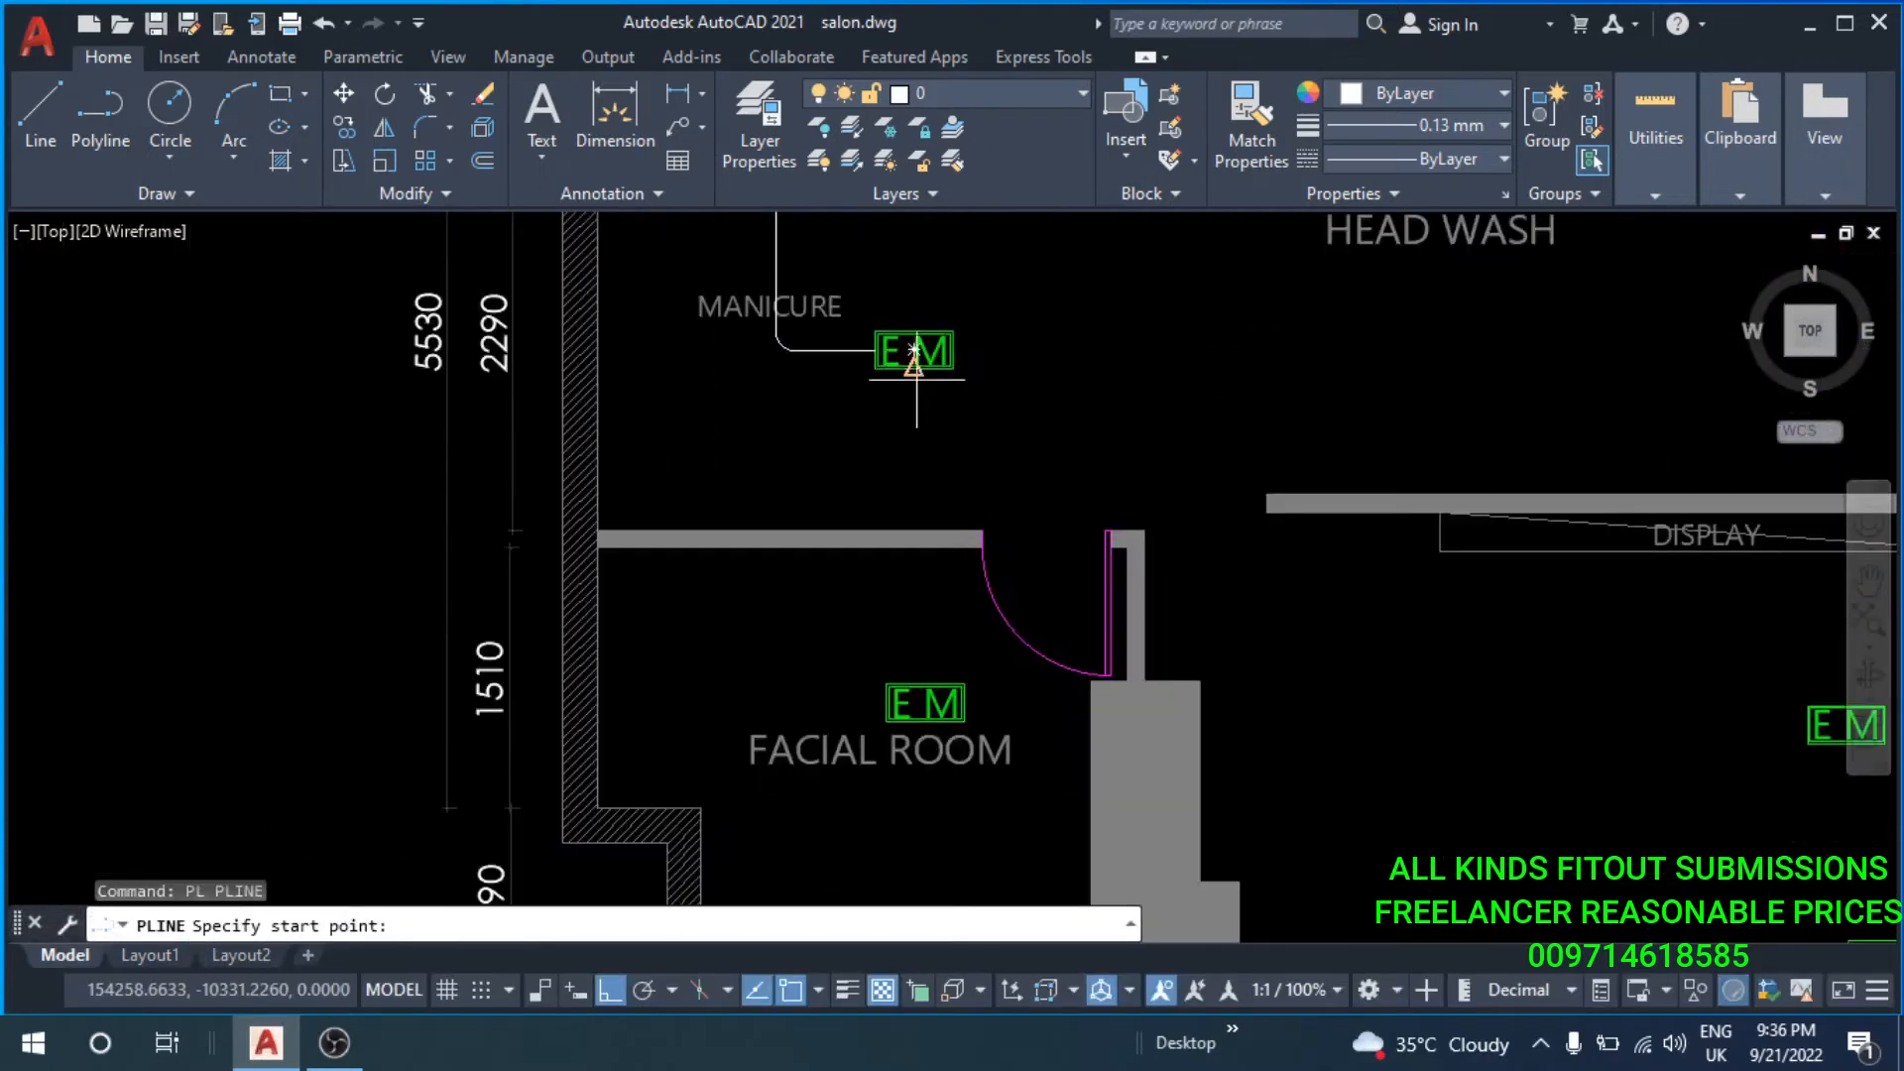
{"action": "scroll", "coordinate": [933, 673], "scroll_direction": "up", "scroll_amount": 4}
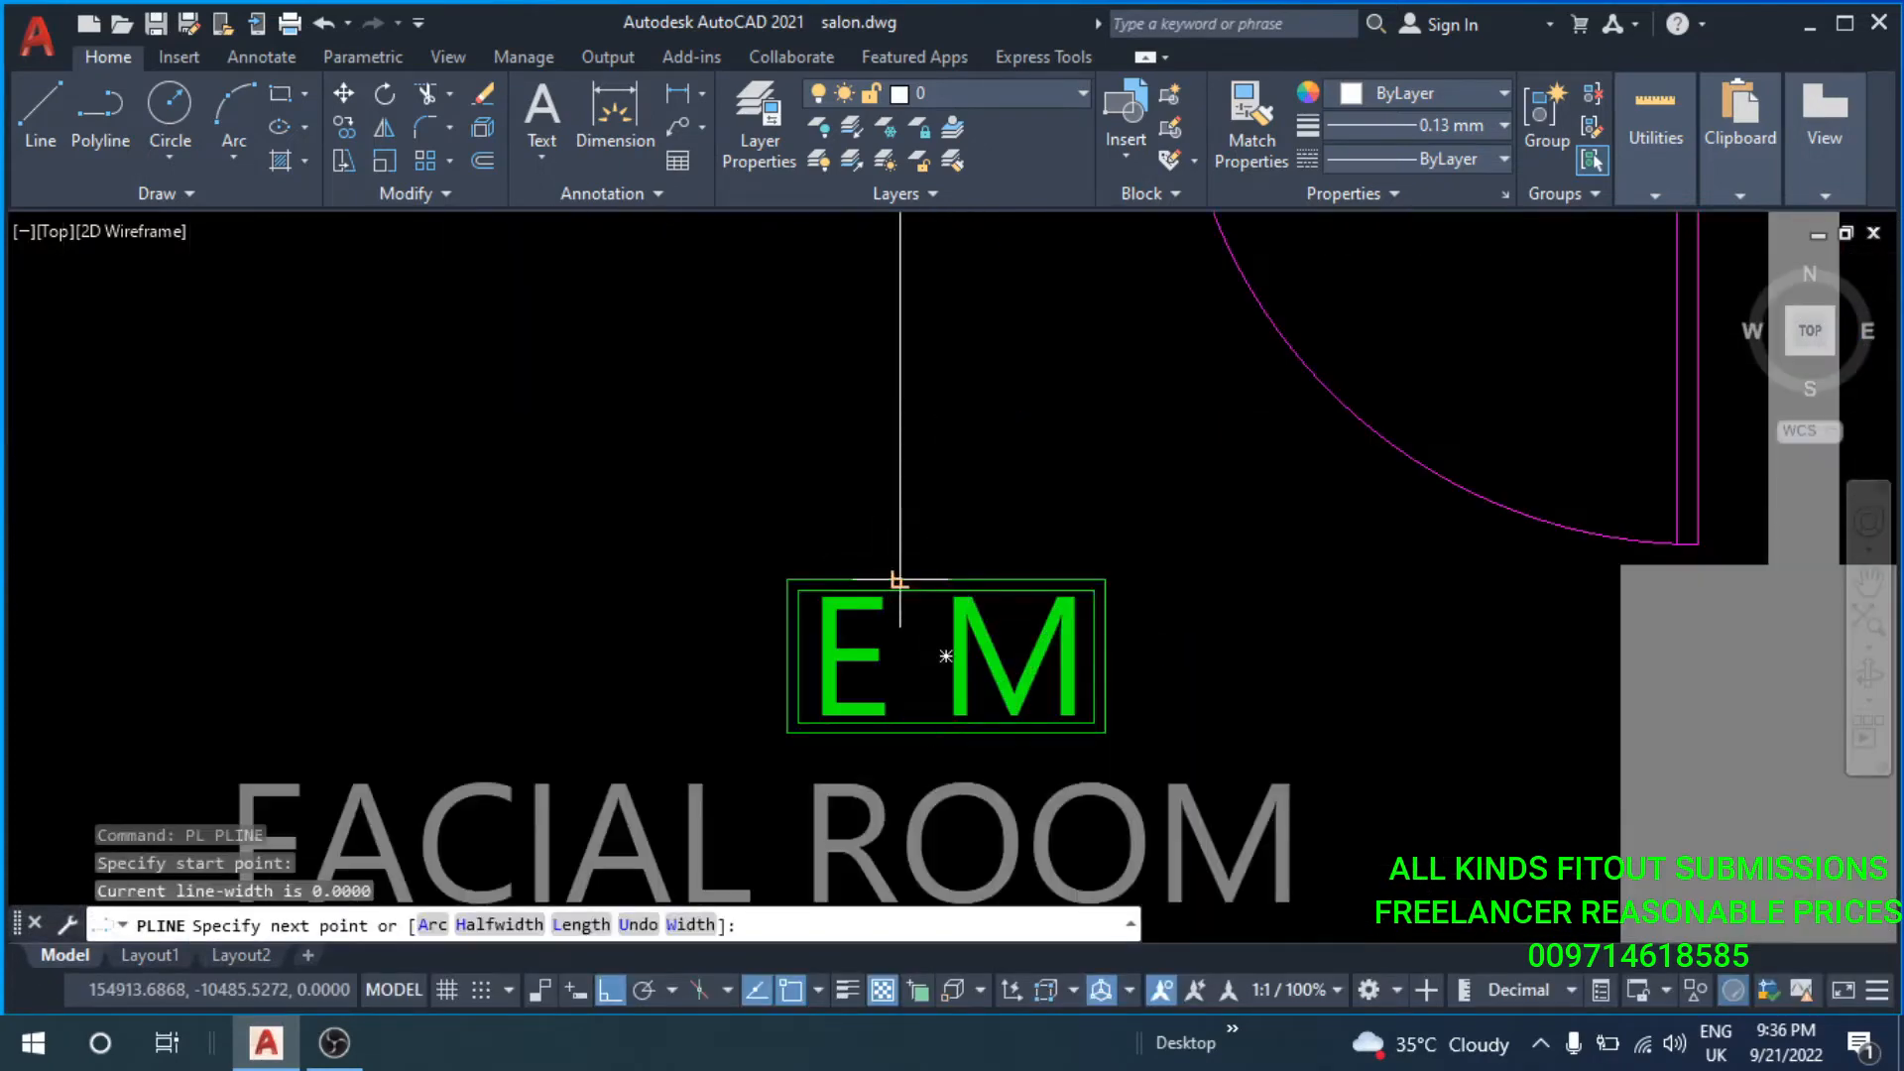
{"action": "key", "text": "Escape"}
Draw a stepped polyline from the FACIAL ROOM EM block's right midpoint: right, up, and right again past the EM block below DISPLAY.
{"action": "scroll", "coordinate": [900, 580], "scroll_direction": "down", "scroll_amount": 4}
{"action": "scroll", "coordinate": [688, 595], "scroll_direction": "up", "scroll_amount": 1}
{"action": "key", "text": "Return"}
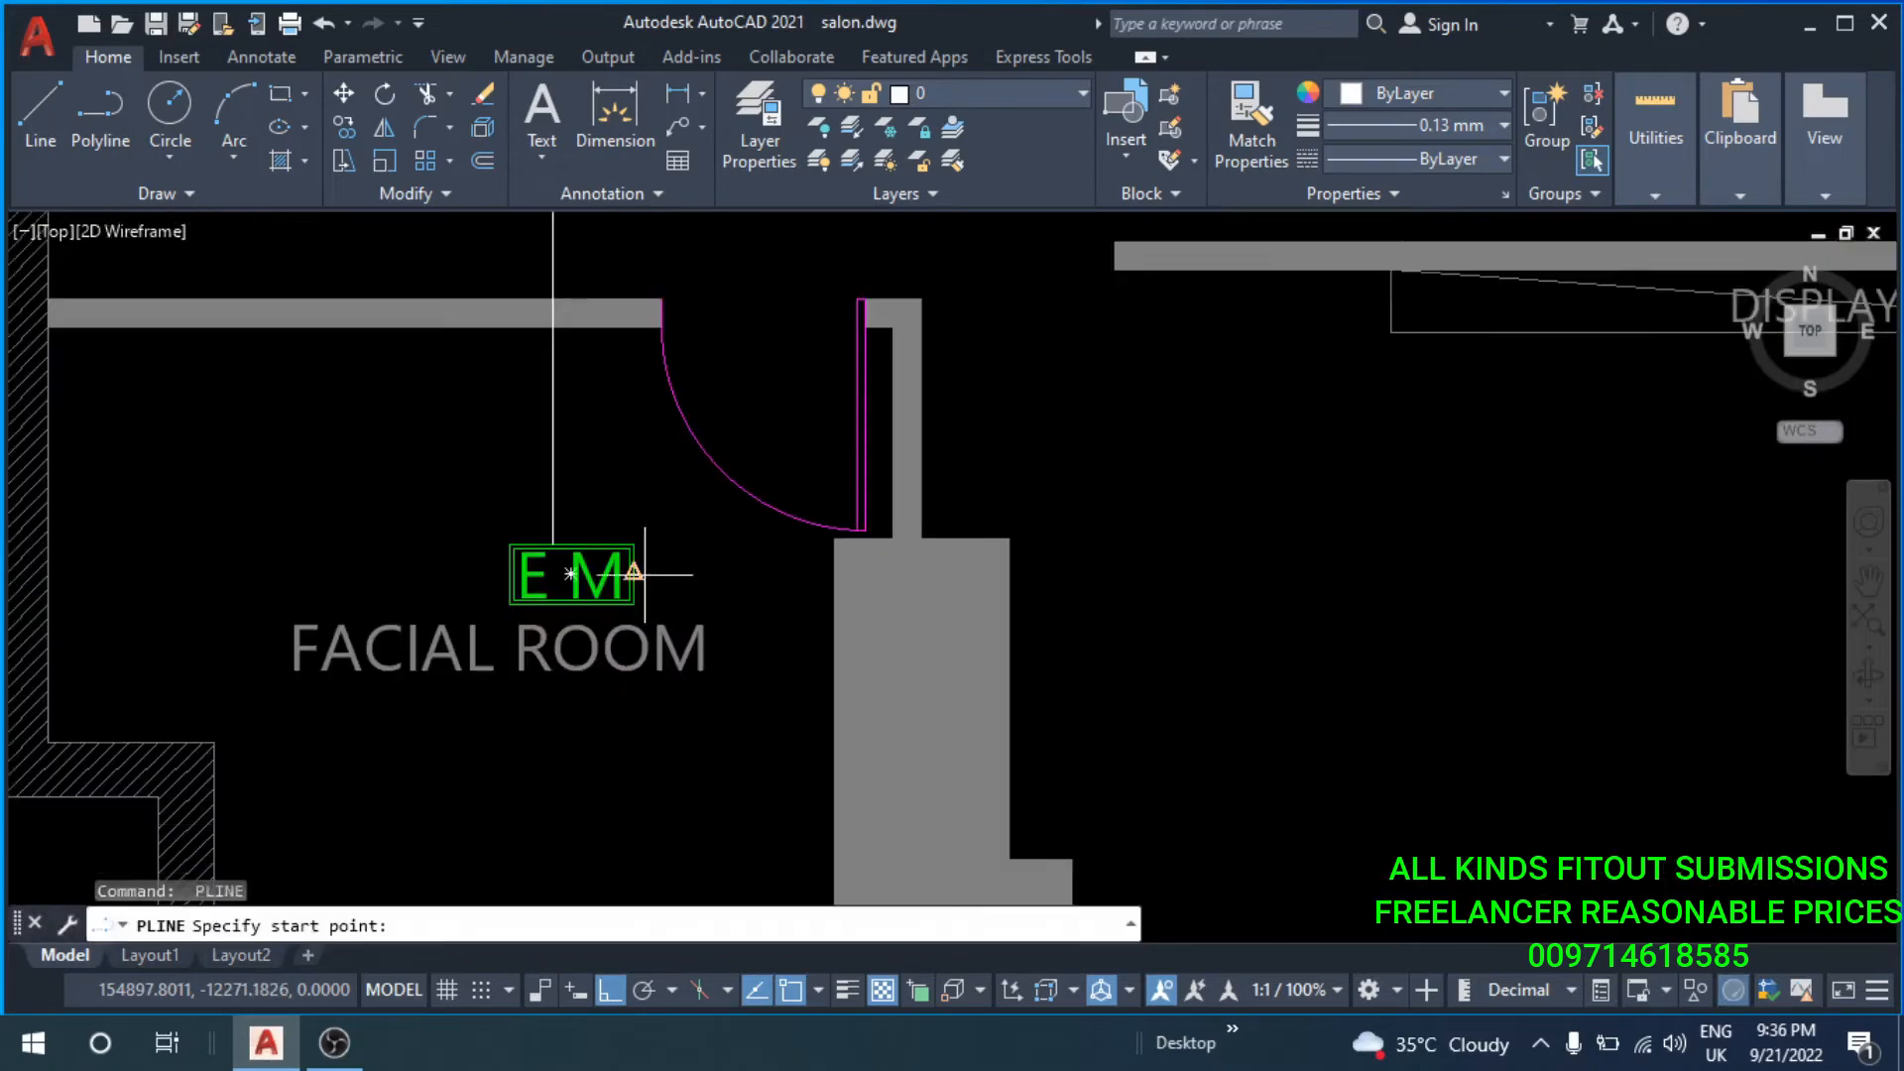
{"action": "left_click", "coordinate": [645, 574]}
{"action": "scroll", "coordinate": [712, 578], "scroll_direction": "up", "scroll_amount": 2}
{"action": "left_click", "coordinate": [764, 575]}
{"action": "left_click", "coordinate": [813, 292]}
{"action": "scroll", "coordinate": [1501, 284], "scroll_direction": "down", "scroll_amount": 2}
{"action": "middle_click_drag", "start_coordinate": [1500, 283], "coordinate": [307, 592]}
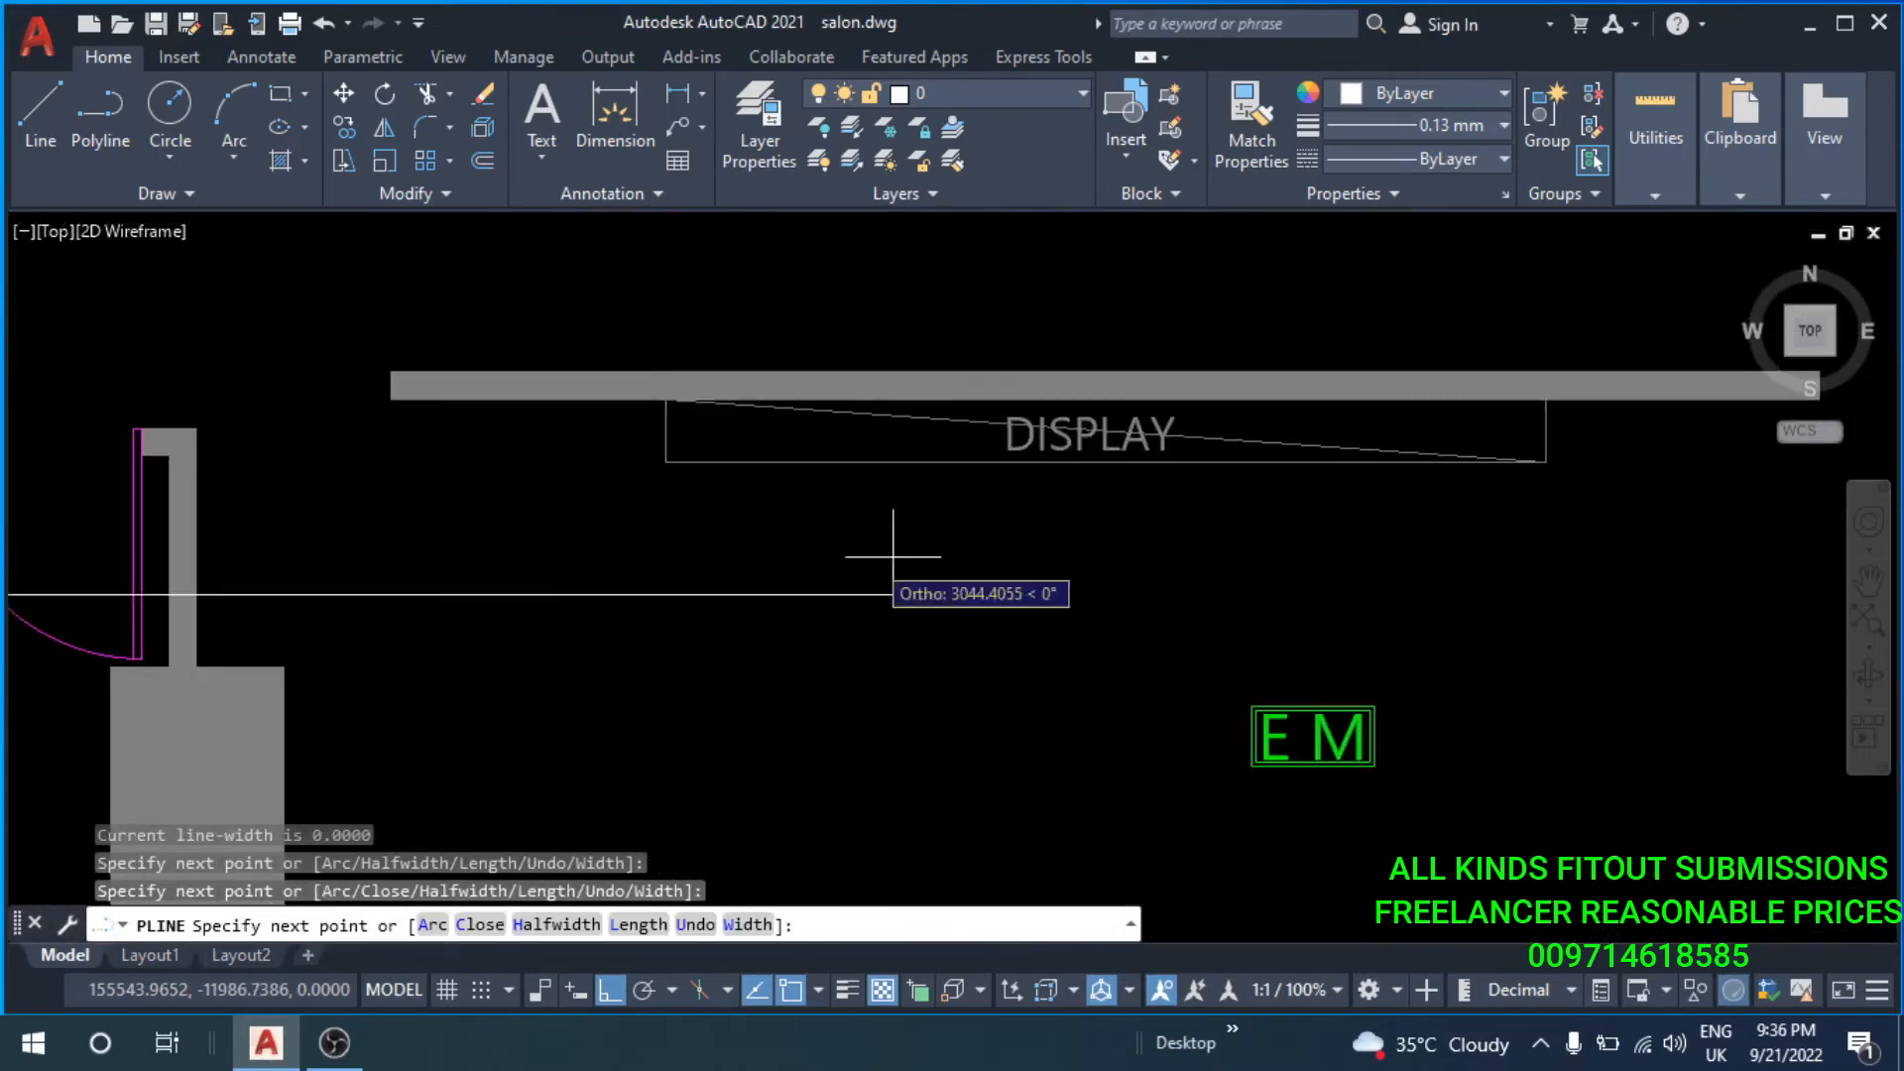
{"action": "middle_click_drag", "start_coordinate": [1118, 580], "coordinate": [558, 497]}
{"action": "key", "text": "Escape"}
Draw a vertical polyline from the top midpoint of the EM block below DISPLAY up across the horizontal line.
{"action": "scroll", "coordinate": [823, 486], "scroll_direction": "down", "scroll_amount": 4}
{"action": "scroll", "coordinate": [873, 654], "scroll_direction": "up", "scroll_amount": 5}
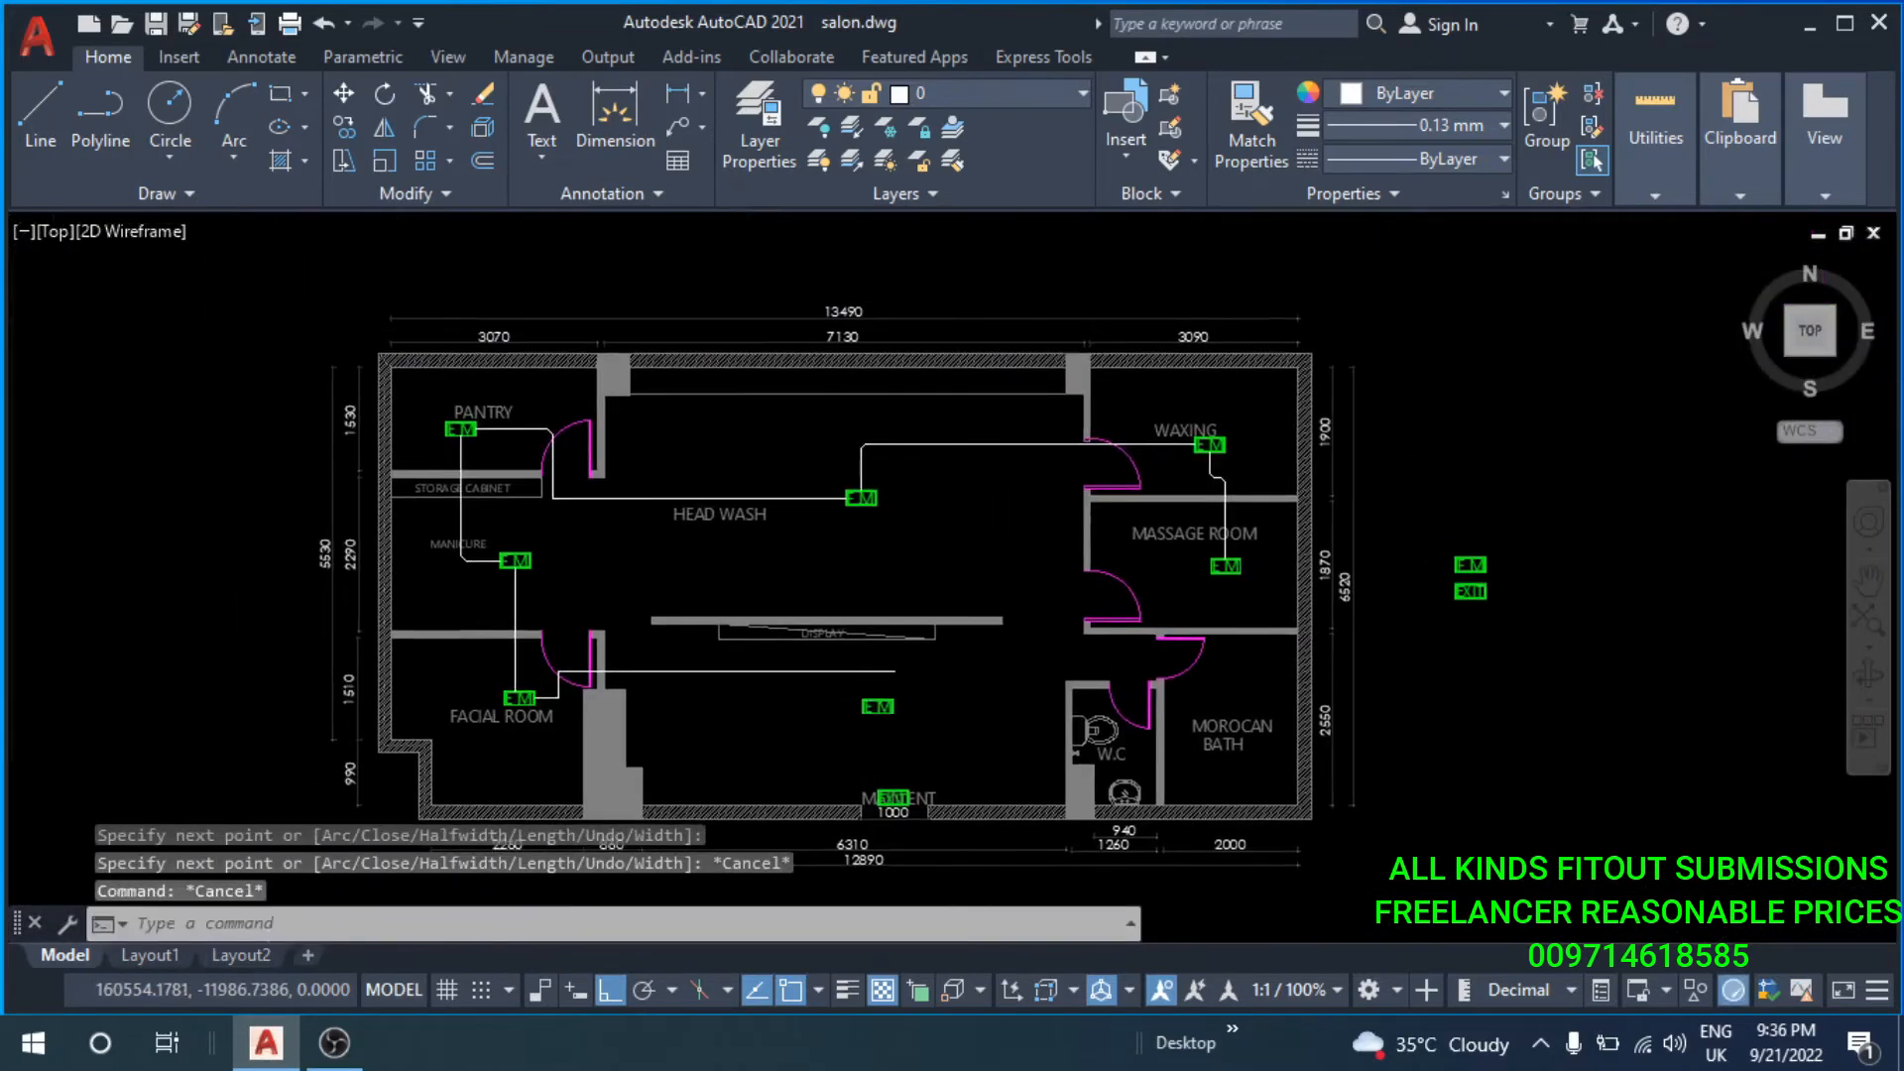
{"action": "key", "text": "Return"}
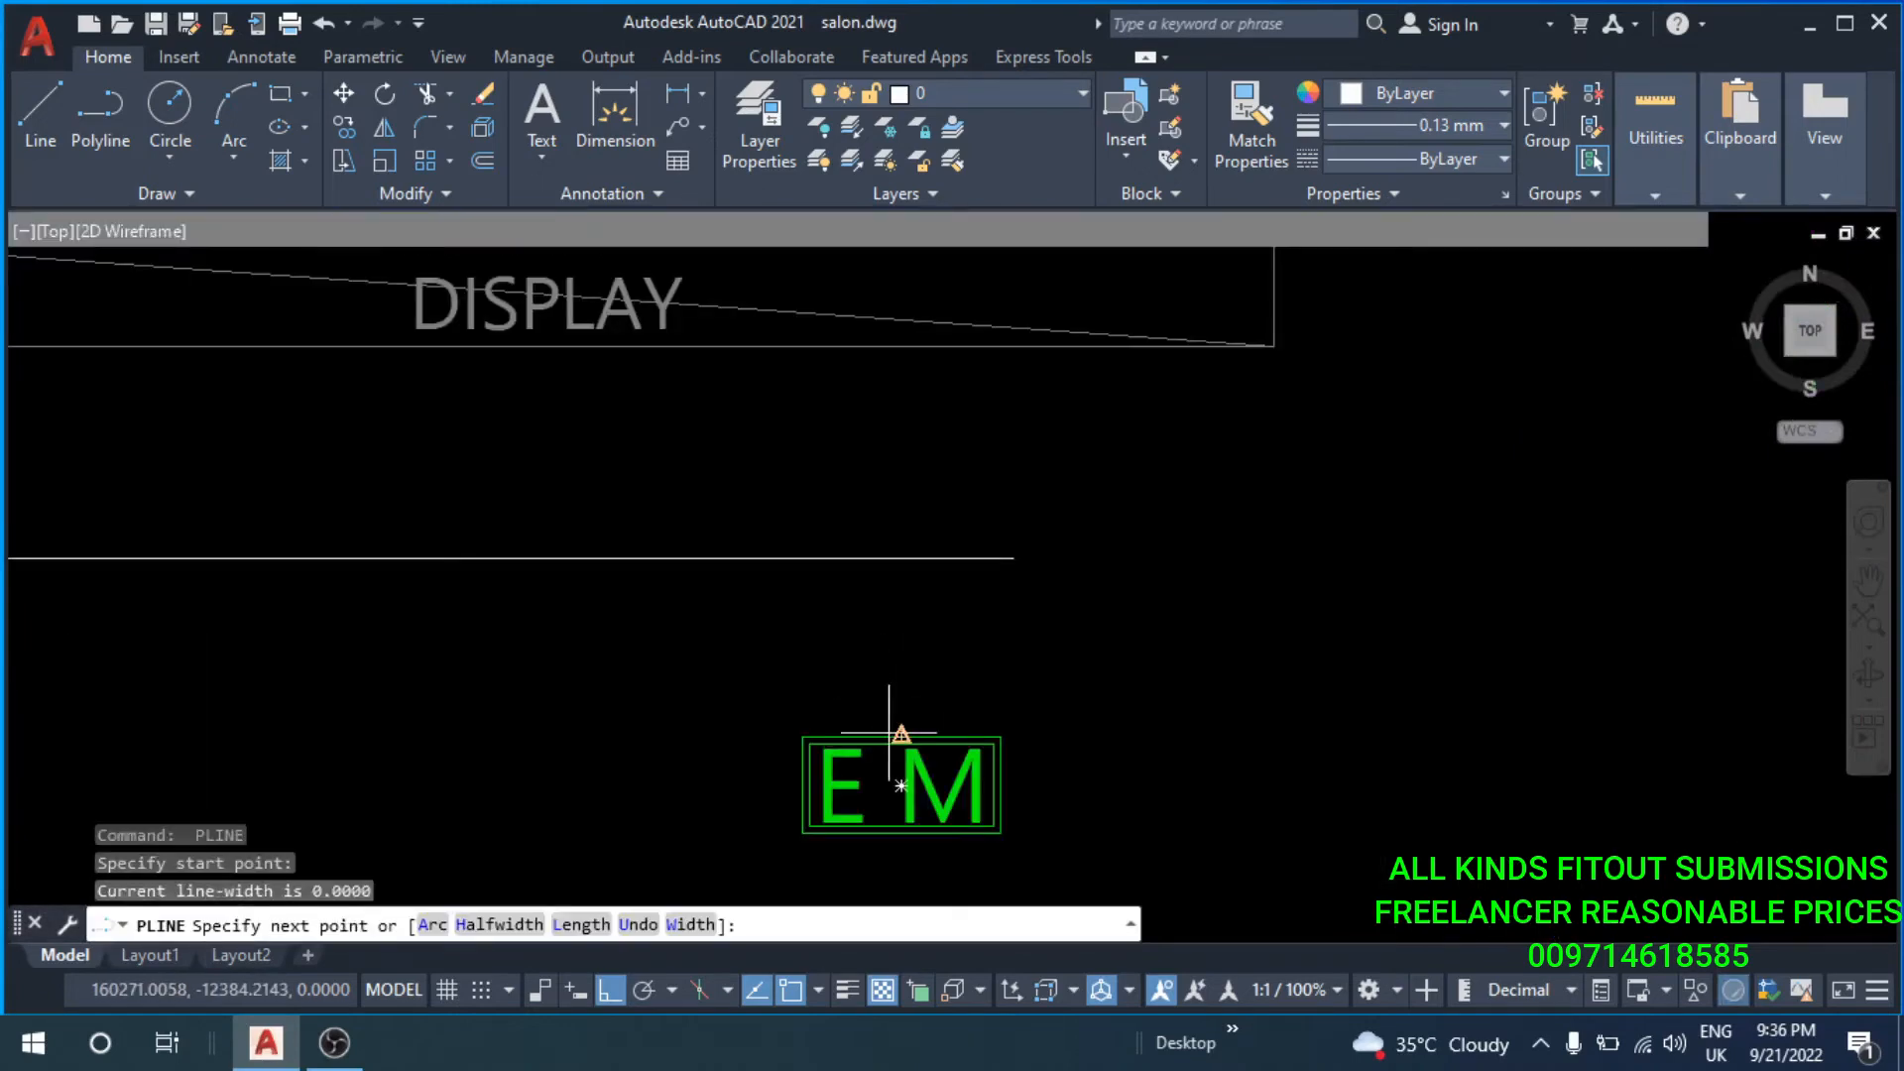
{"action": "left_click", "coordinate": [901, 558]}
{"action": "key", "text": "Escape"}
Fillet the corner between the horizontal facial room line and the vertical line above the EM block below DISPLAY with radius 100.
{"action": "type", "text": "f"}
{"action": "key", "text": "Return"}
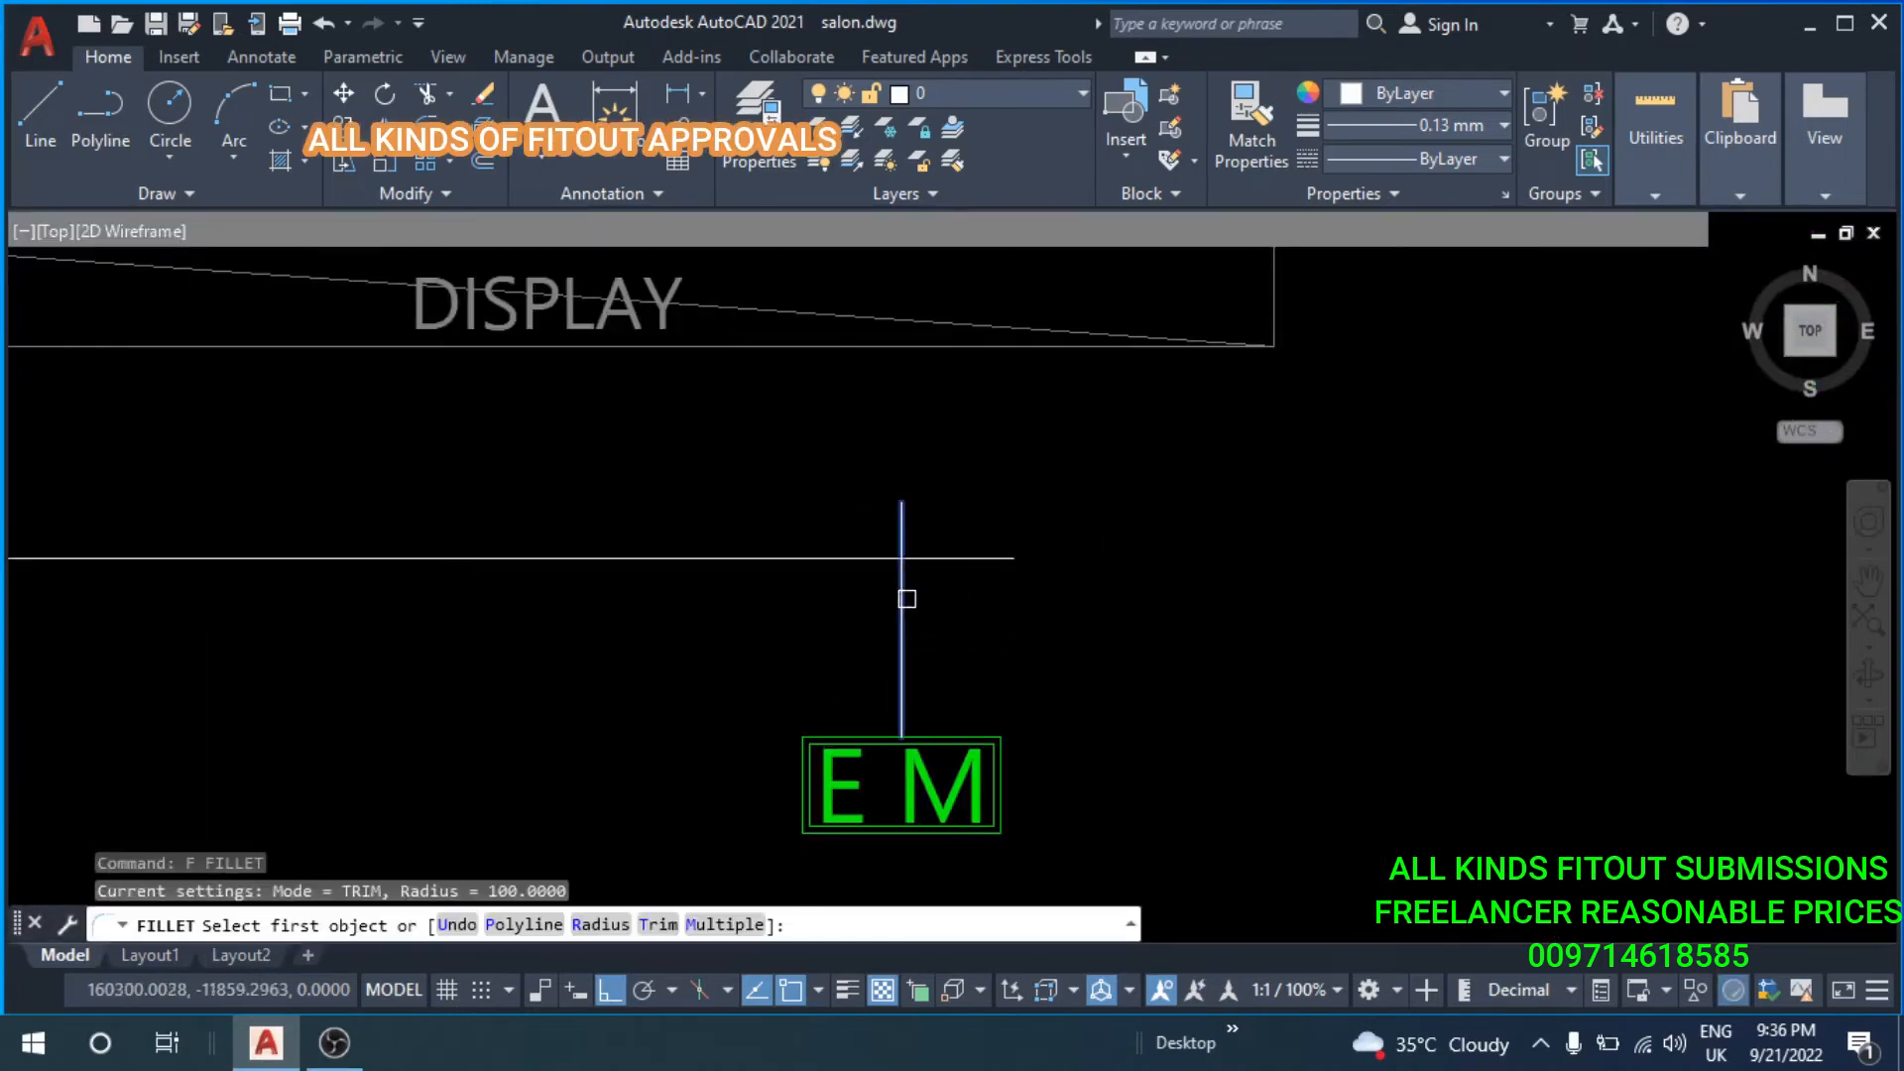
{"action": "left_click", "coordinate": [906, 598]}
{"action": "left_click", "coordinate": [808, 557]}
{"action": "key", "text": "Escape"}
{"action": "key", "text": "Escape"}
Erase the main entrance label overlapping the EXIT block and the 1000 dimension in the entrance opening.
{"action": "scroll", "coordinate": [808, 614], "scroll_direction": "down", "scroll_amount": 3}
{"action": "middle_click_drag", "start_coordinate": [808, 629], "coordinate": [804, 454]}
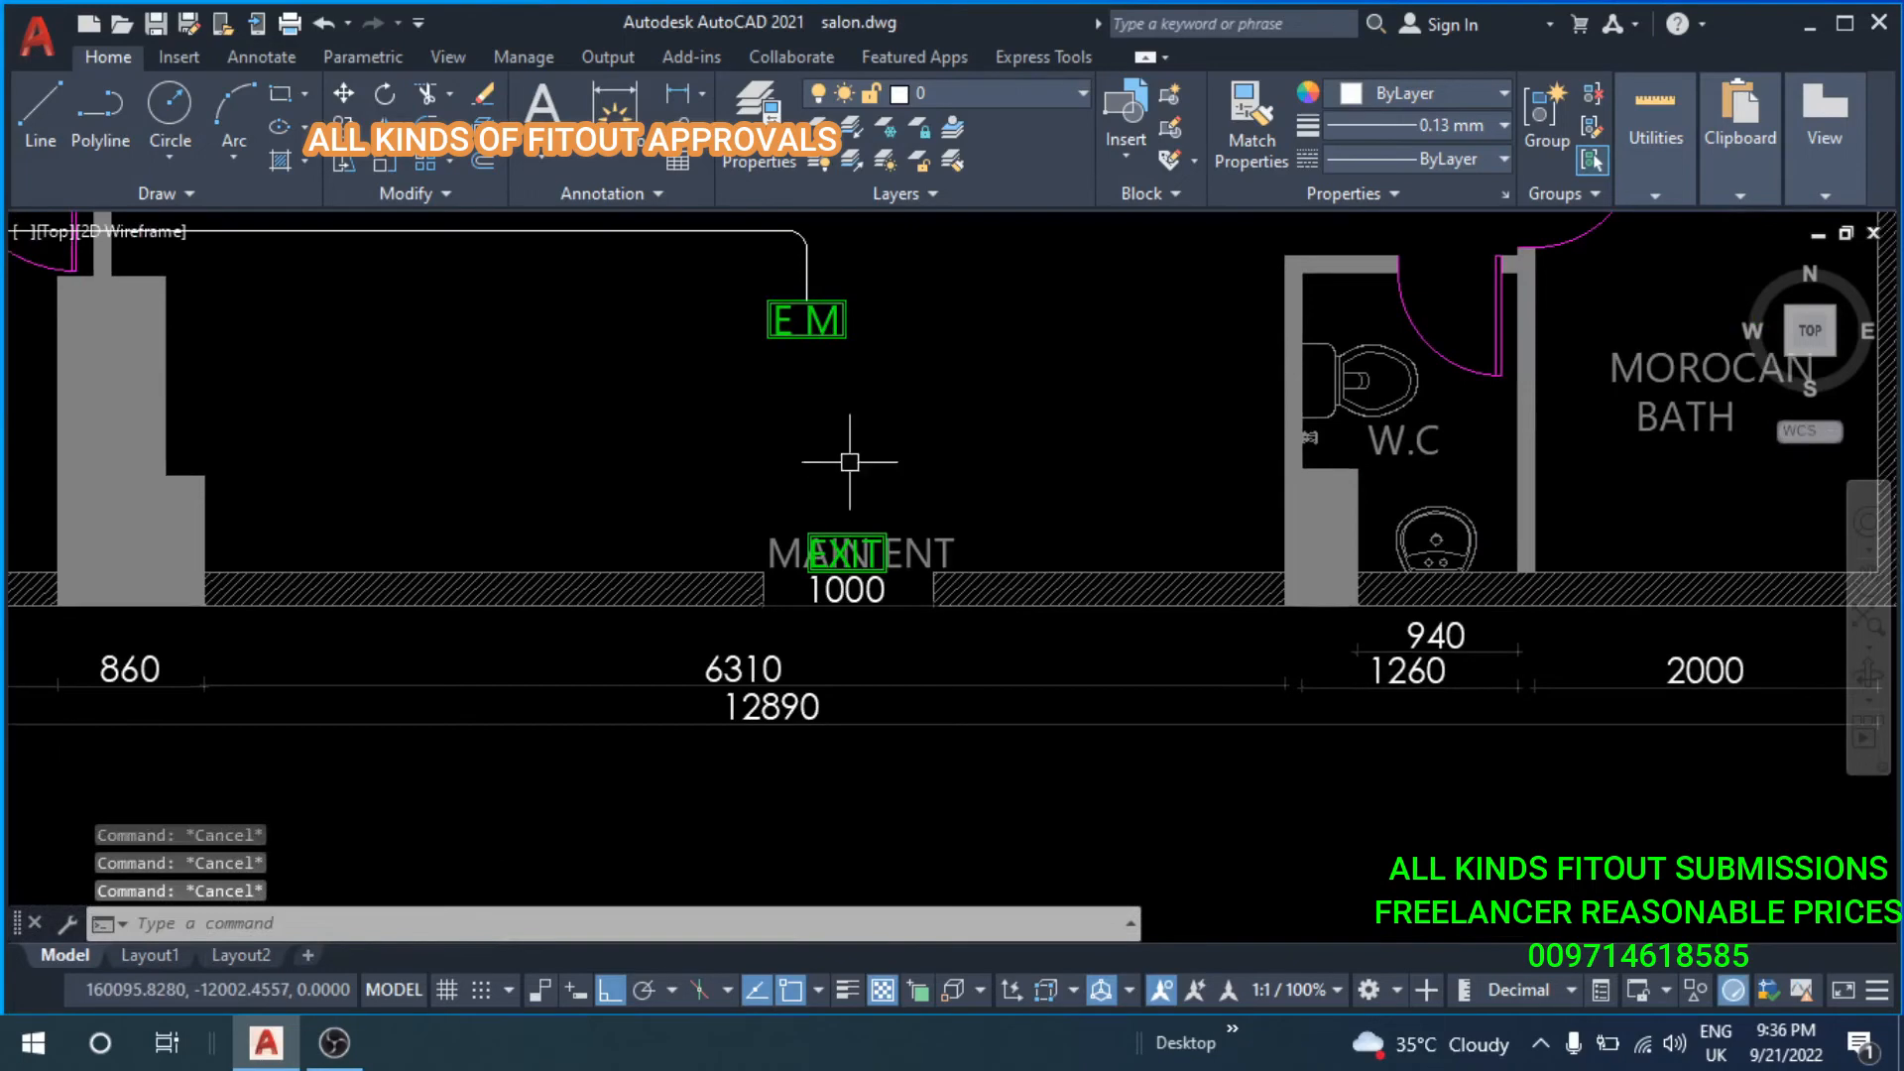
{"action": "type", "text": "e"}
{"action": "key", "text": "Return"}
{"action": "left_click", "coordinate": [846, 589]}
{"action": "type", "text": "e"}
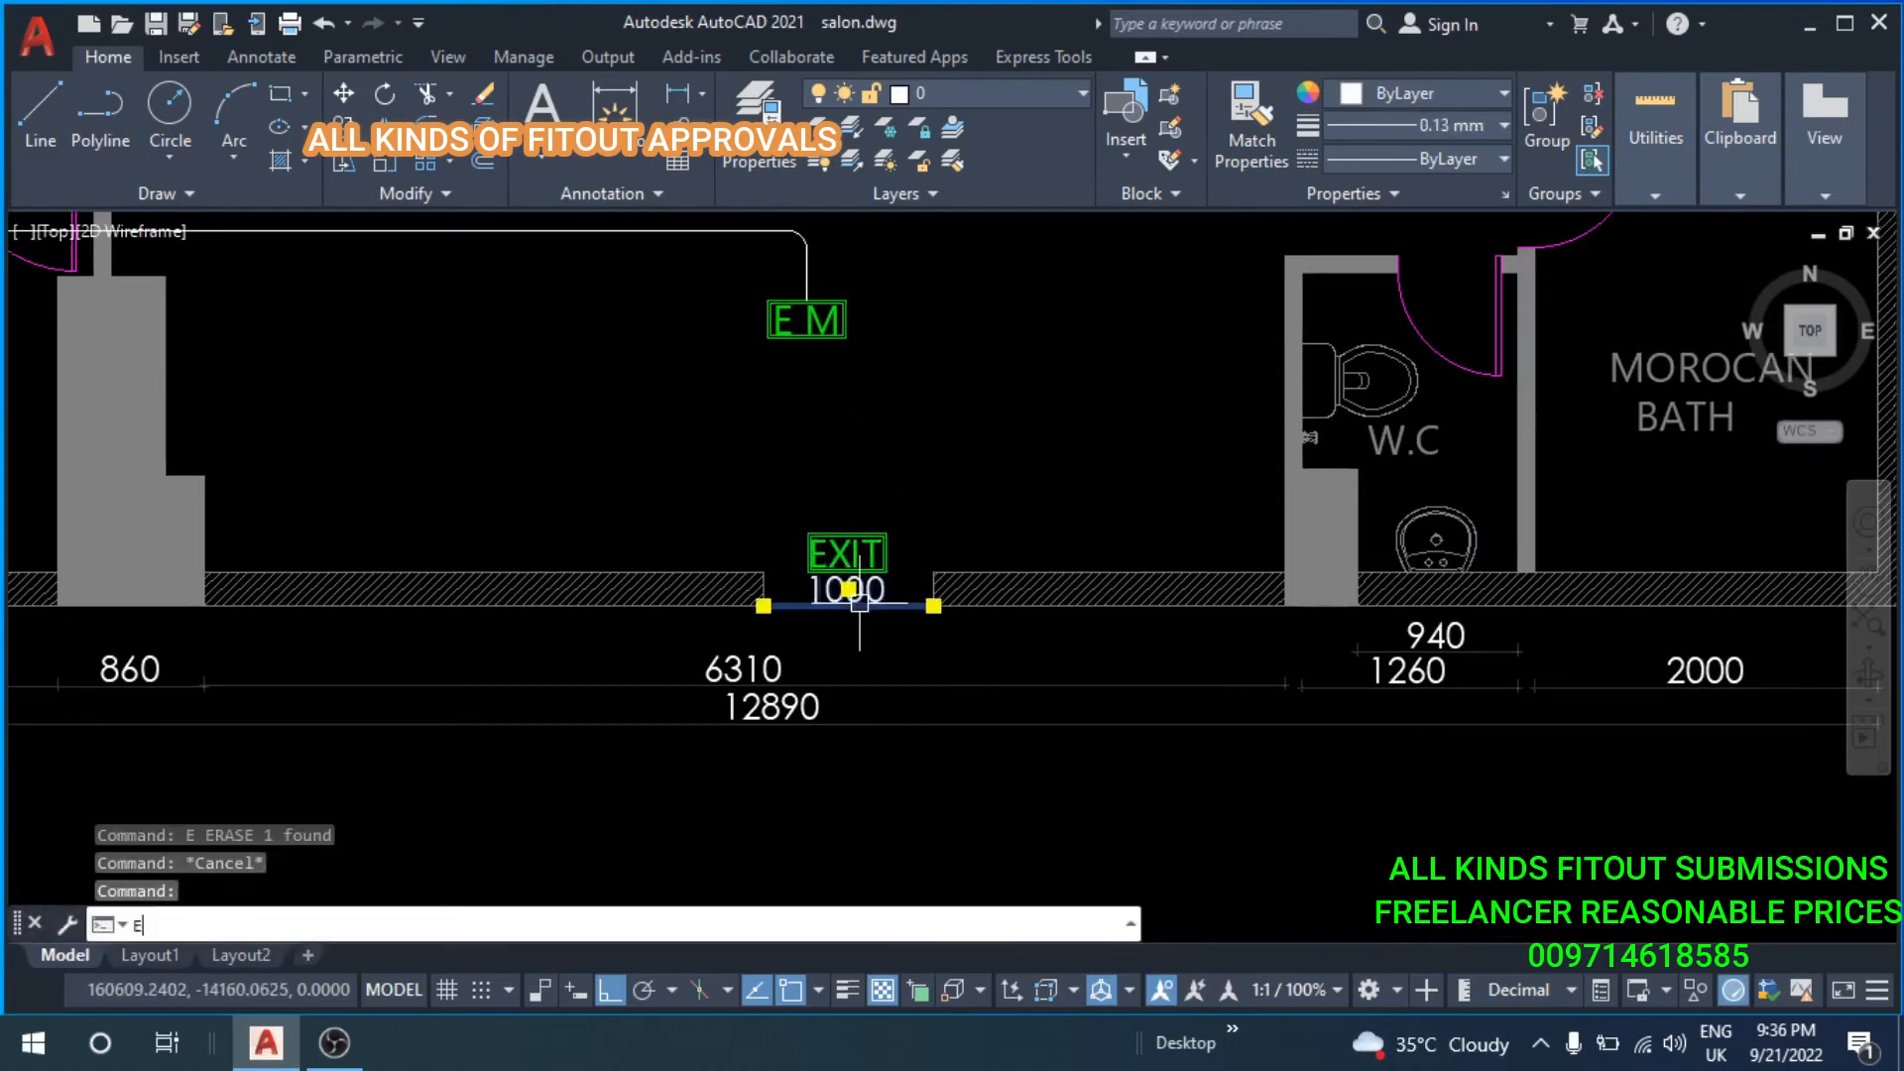
{"action": "key", "text": "Return"}
Draw a polyline from the bottom midpoint of the EM block above the EXIT sign down, and right past the EXIT block's centre.
{"action": "middle_click_drag", "start_coordinate": [741, 387], "coordinate": [842, 489]}
{"action": "type", "text": "pl"}
{"action": "key", "text": "Return"}
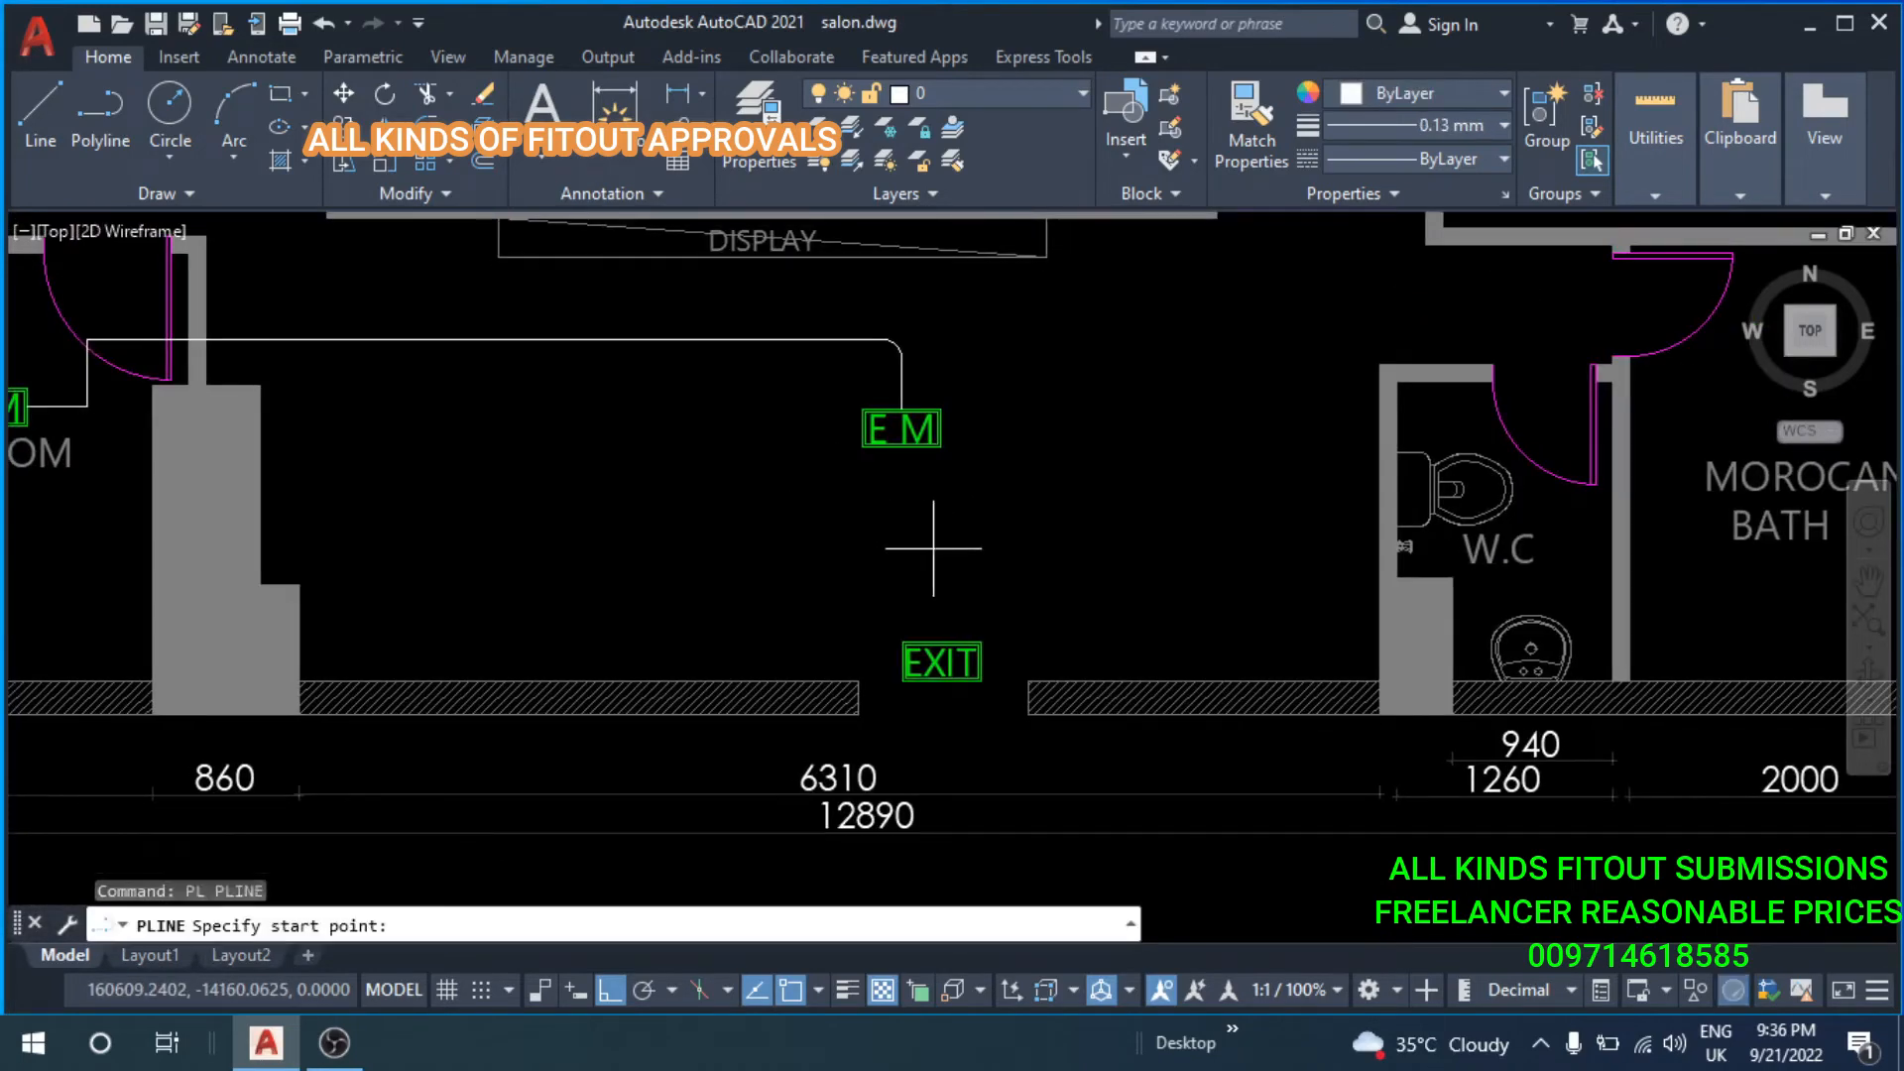
{"action": "scroll", "coordinate": [902, 496], "scroll_direction": "up", "scroll_amount": 1}
{"action": "left_click", "coordinate": [884, 395]}
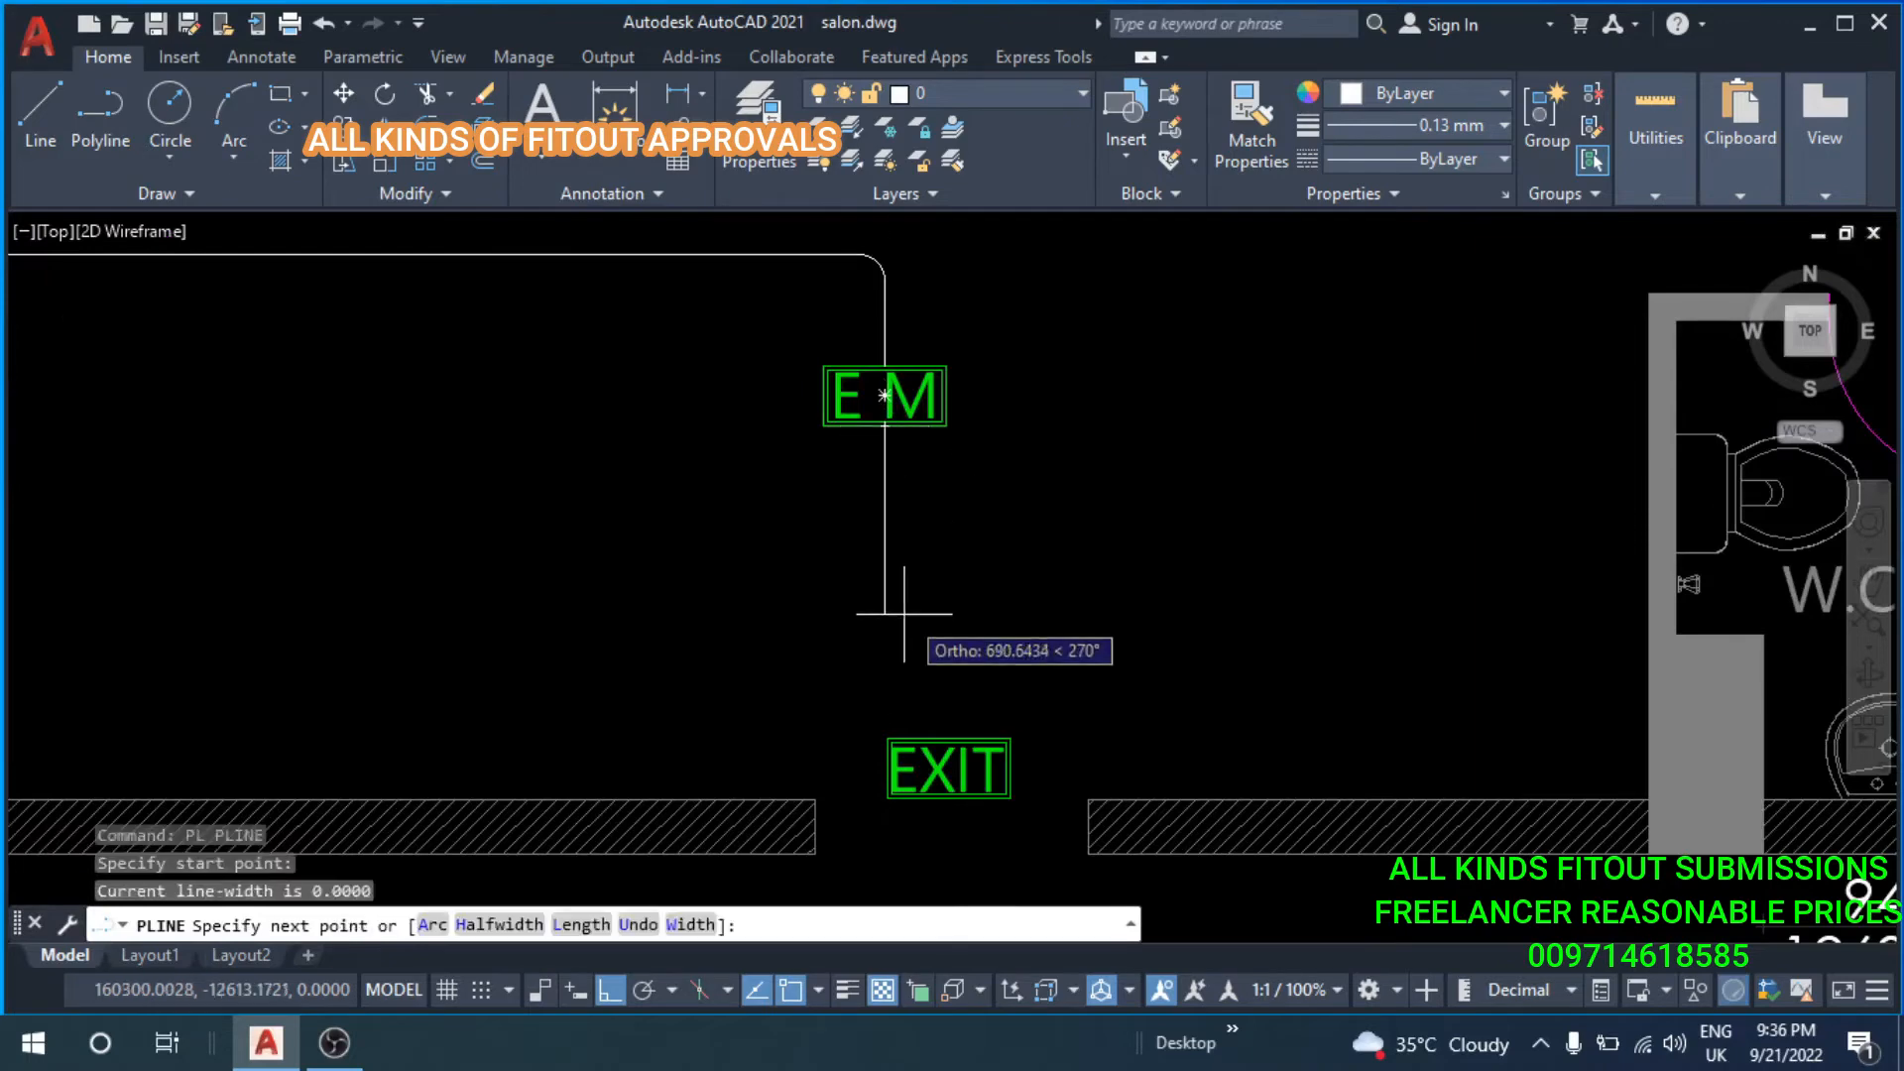
{"action": "left_click", "coordinate": [884, 589]}
{"action": "key", "text": "Return"}
Draw a vertical polyline from the EXIT block's top midpoint up across the short horizontal segment.
{"action": "scroll", "coordinate": [939, 650], "scroll_direction": "down", "scroll_amount": 2}
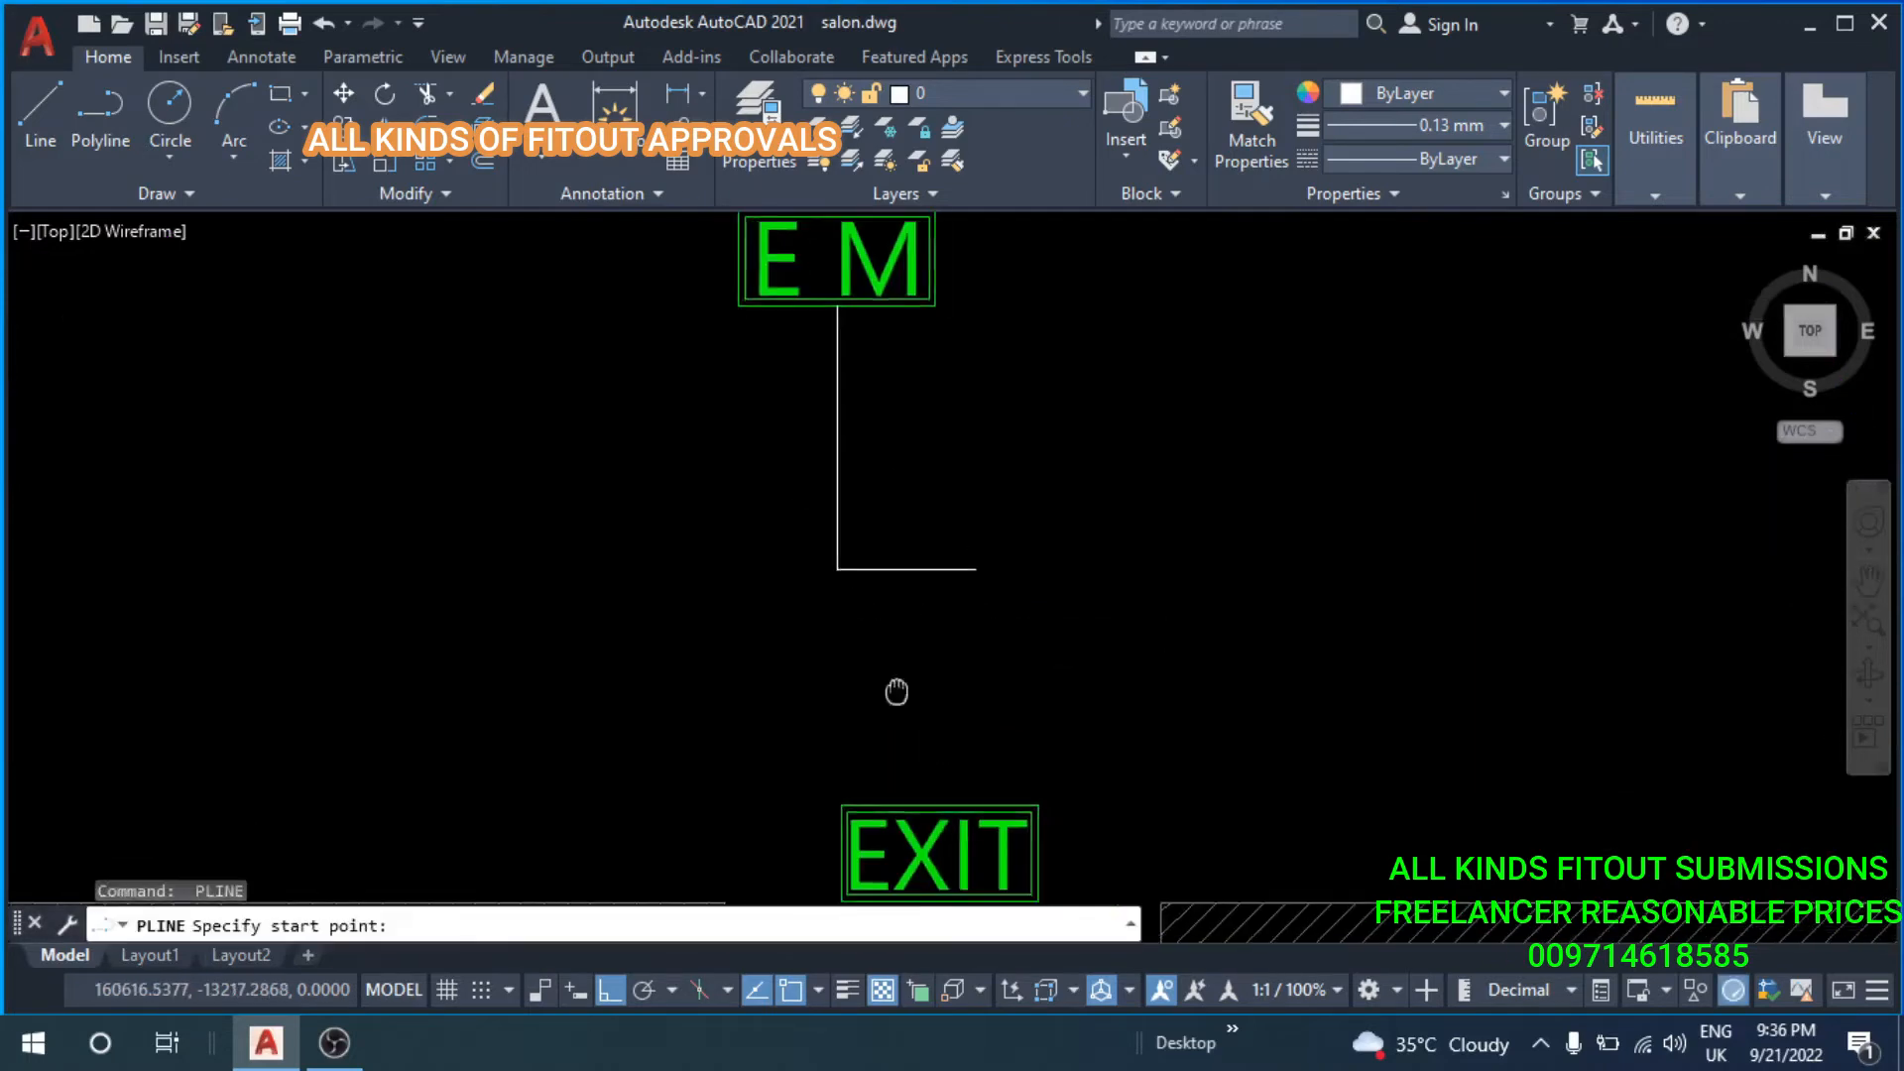
{"action": "left_click", "coordinate": [933, 730]}
{"action": "left_click", "coordinate": [933, 429]}
{"action": "key", "text": "Escape"}
{"action": "key", "text": "Escape"}
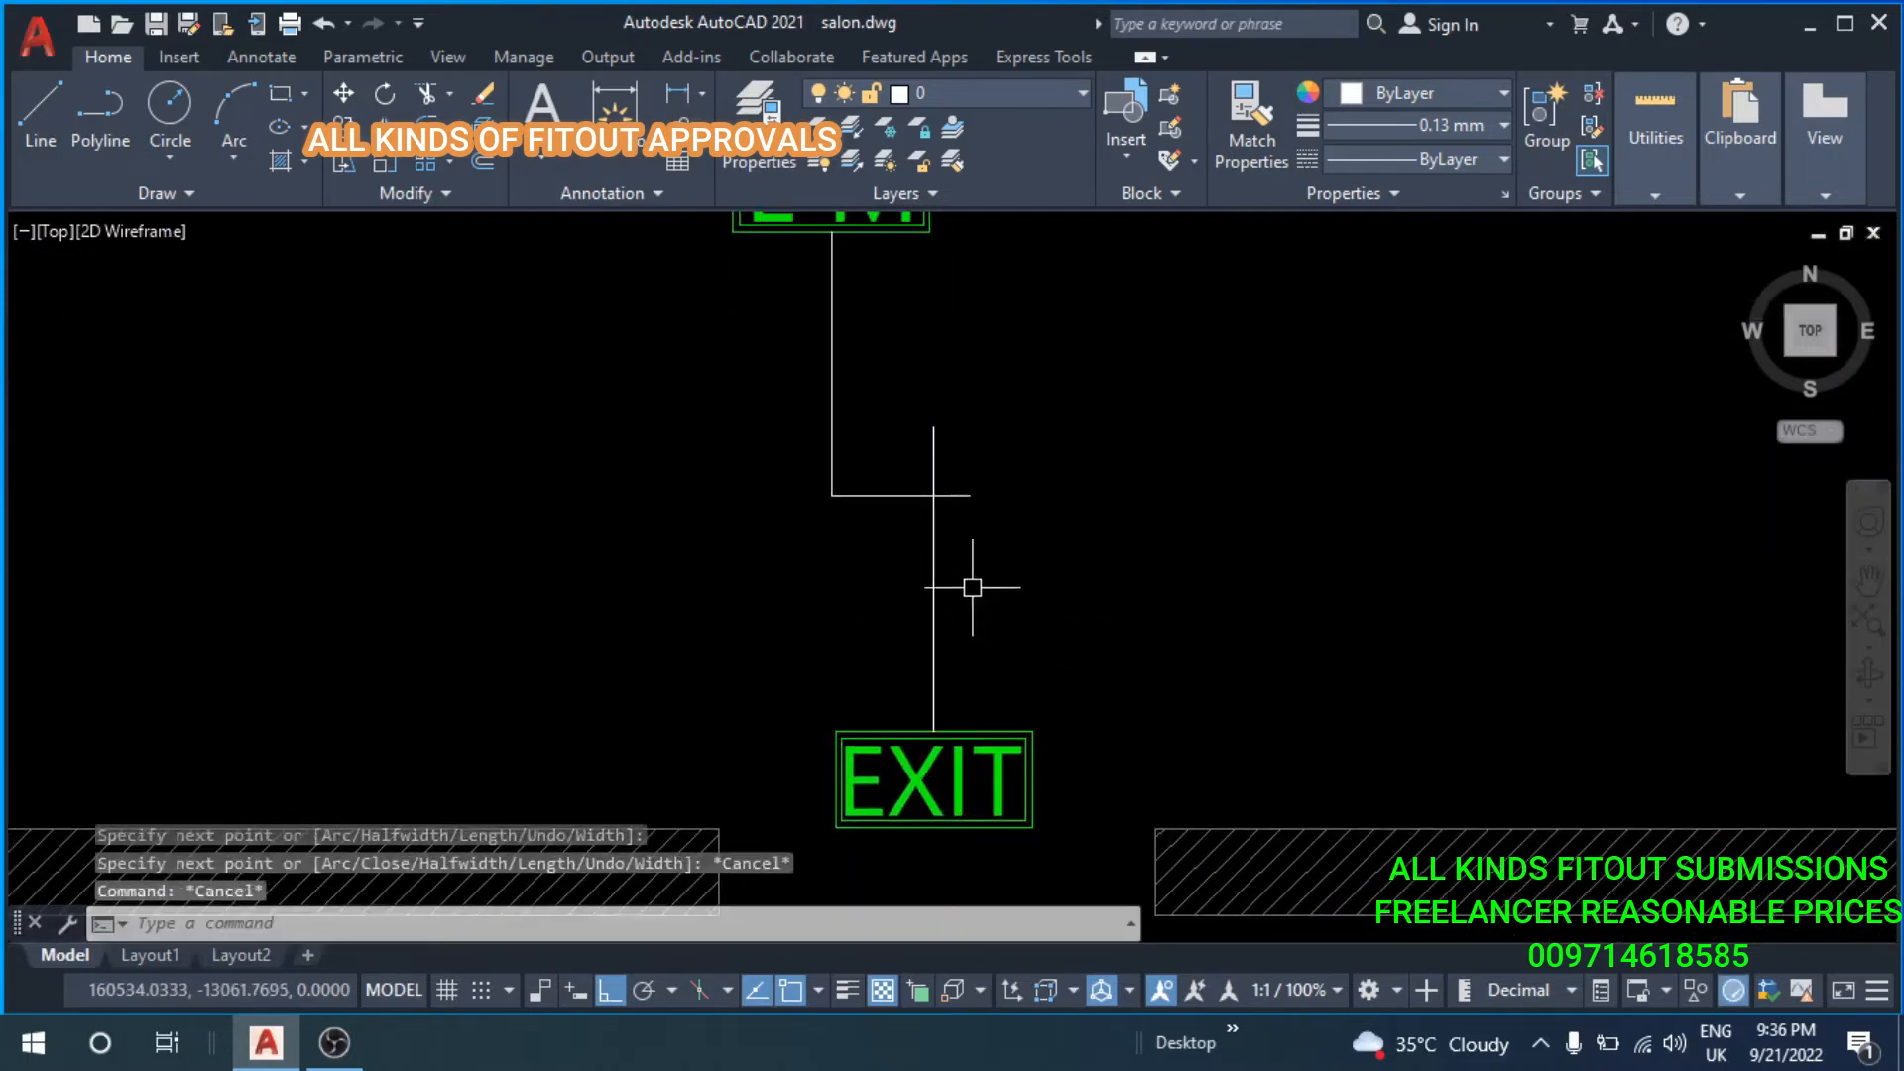
Fillet the corner between the short horizontal segment and the EXIT block's vertical line with radius 100.
{"action": "type", "text": "f"}
{"action": "key", "text": "Return"}
{"action": "left_click", "coordinate": [914, 495]}
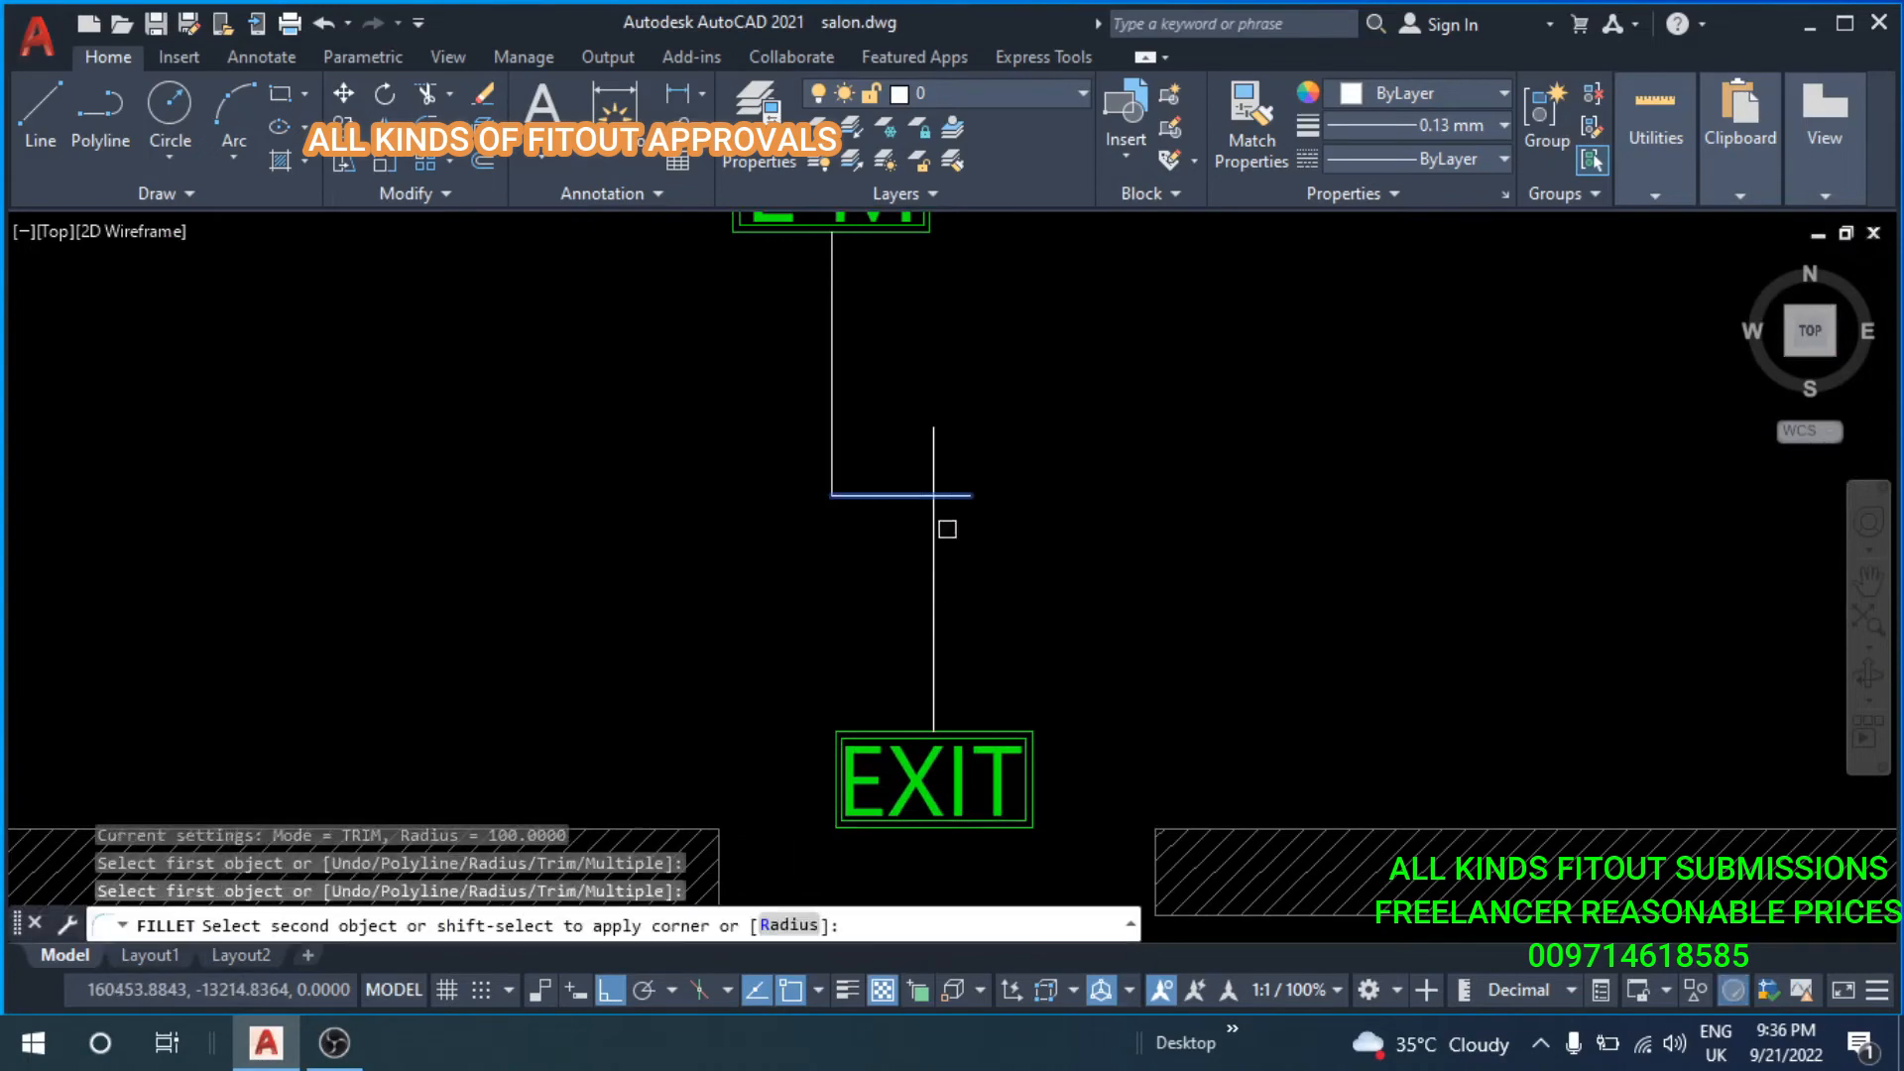